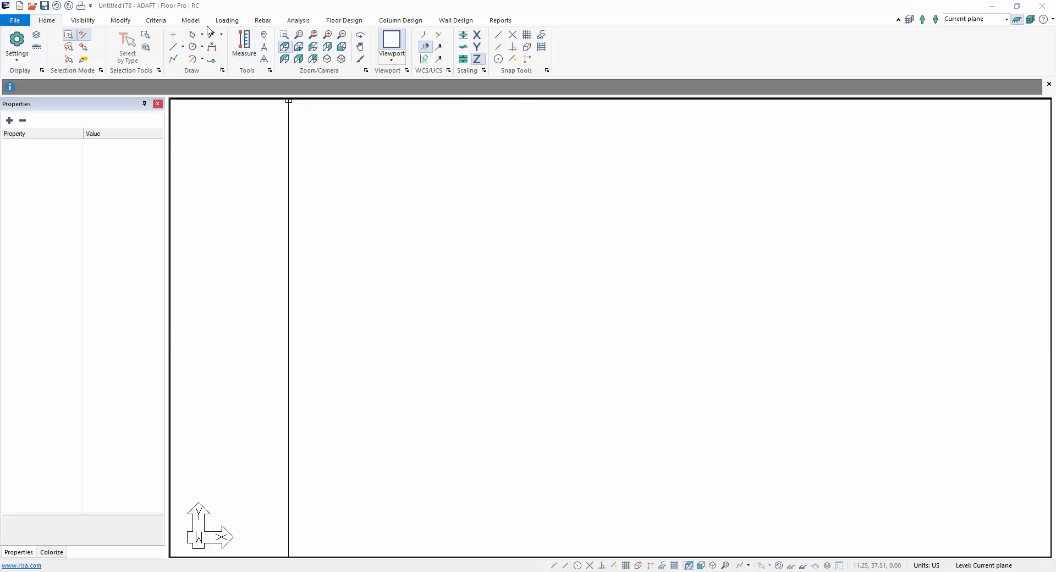
Start the Floor Wizard and set the number of spans to 4 in both the X and Y directions
click(192, 22)
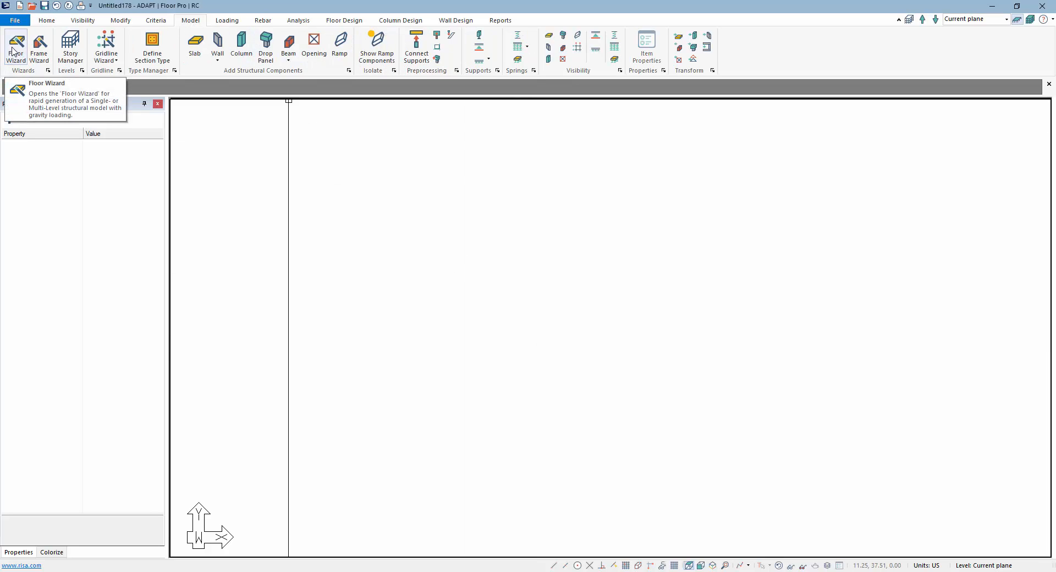
click(15, 50)
double_click(483, 316)
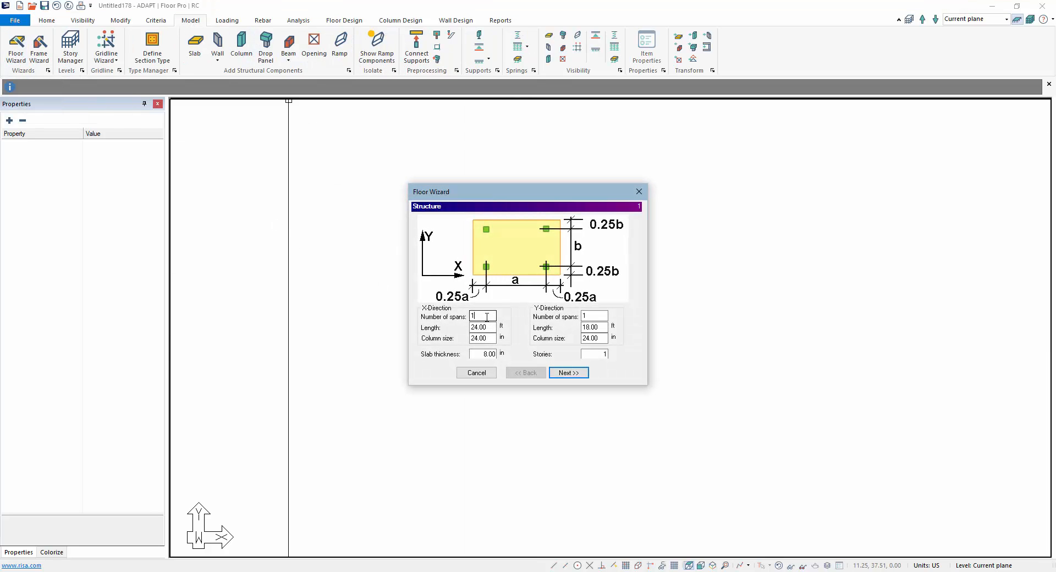
text(4)
double_click(592, 316)
text(4)
Set the span length to 30 ft in both directions and generate the floor, leaving the other wizard settings at their defaults
double_click(482, 327)
text(30)
key(Tab)
key(Tab)
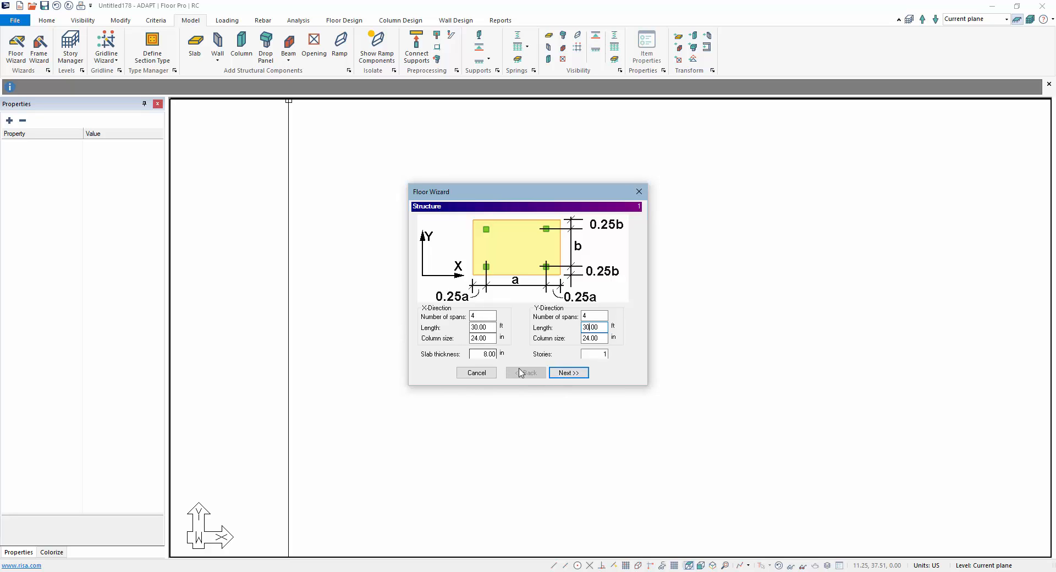
click(566, 373)
click(566, 372)
click(566, 373)
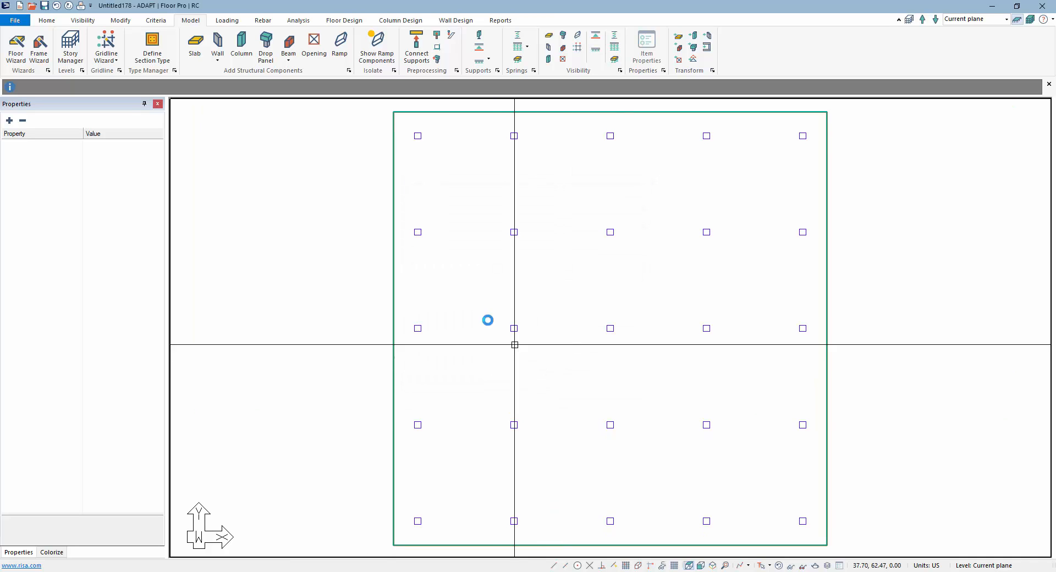
Display the support lines on the slab and delete all of them in both the Y and X directions
scroll(488, 321, down, 1)
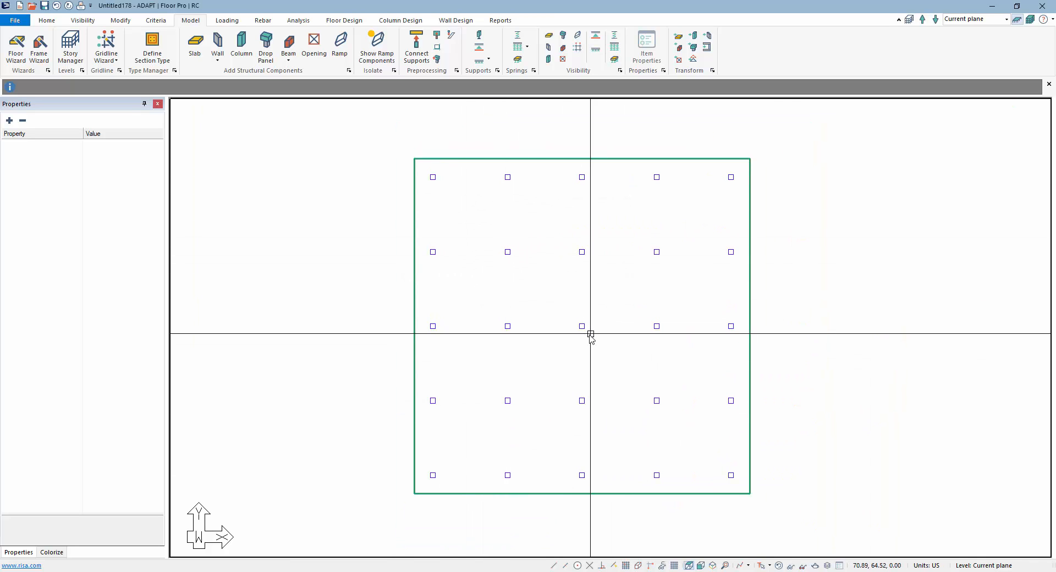
middle_drag(590, 334, 560, 336)
scroll(549, 325, up, 1)
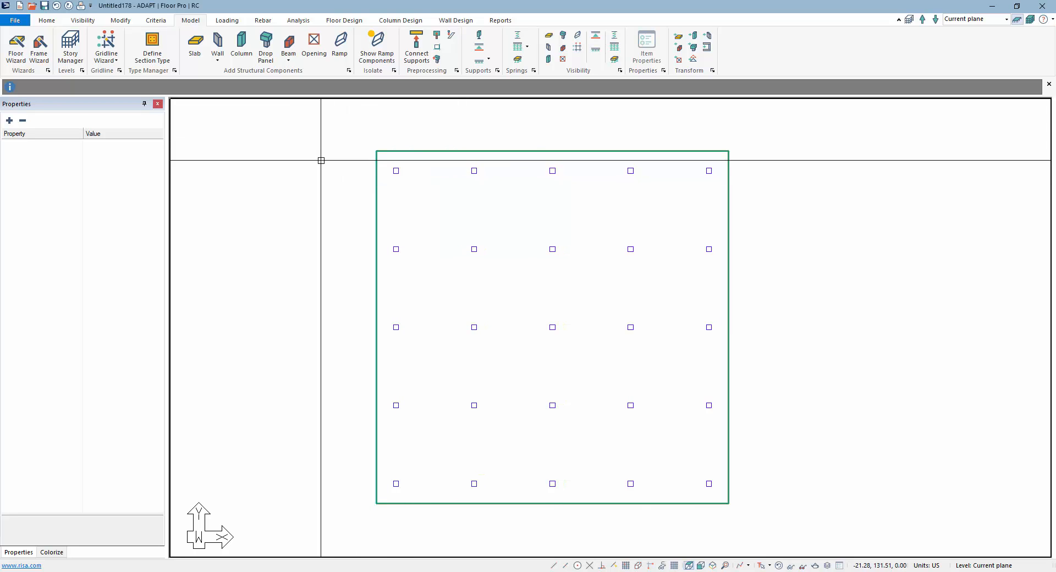
click(337, 22)
click(709, 35)
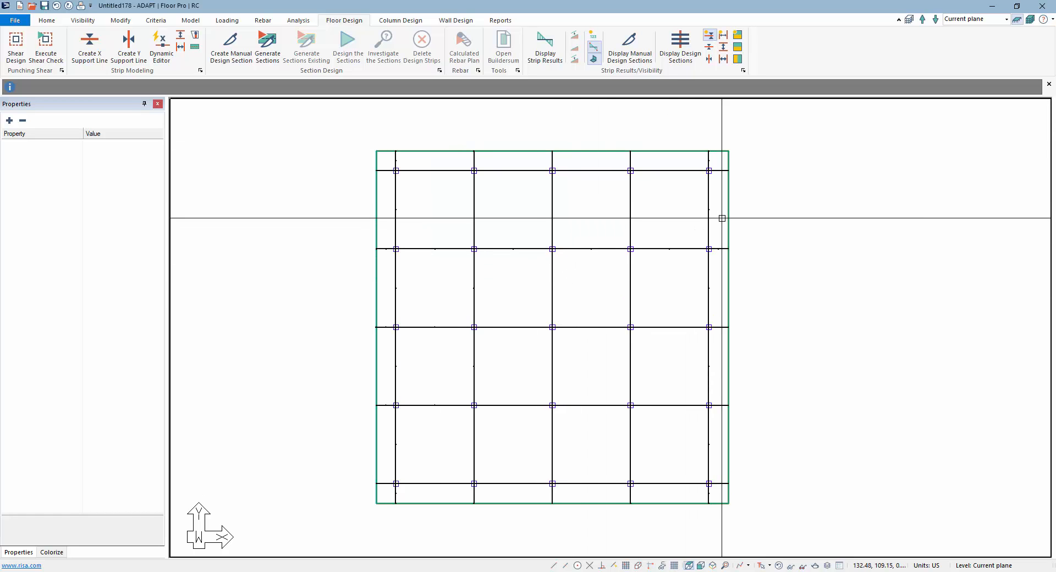
click(390, 209)
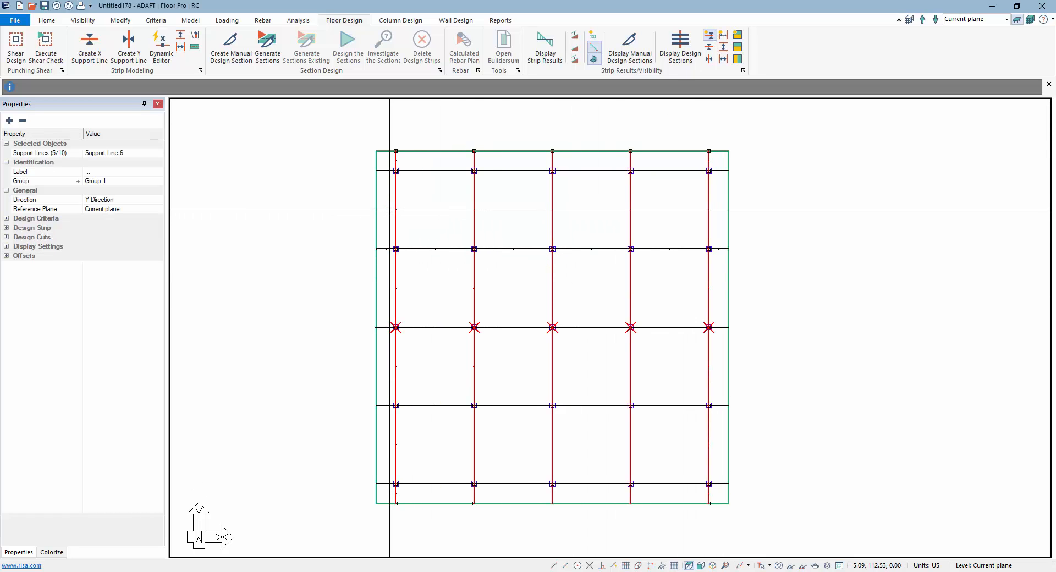
key(Delete)
drag(431, 162, 463, 490)
key(Delete)
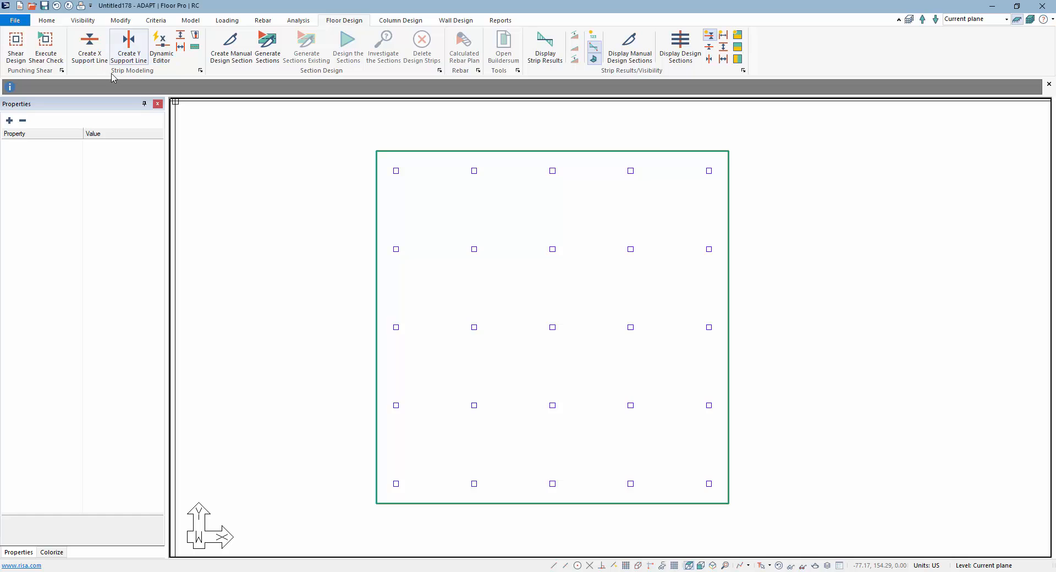
click(158, 49)
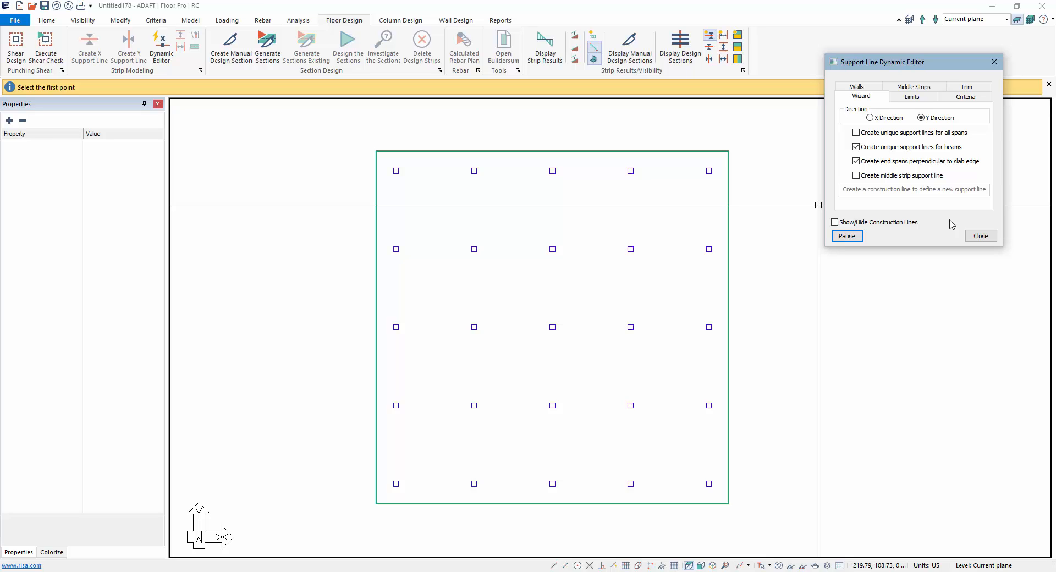
click(980, 235)
click(1052, 19)
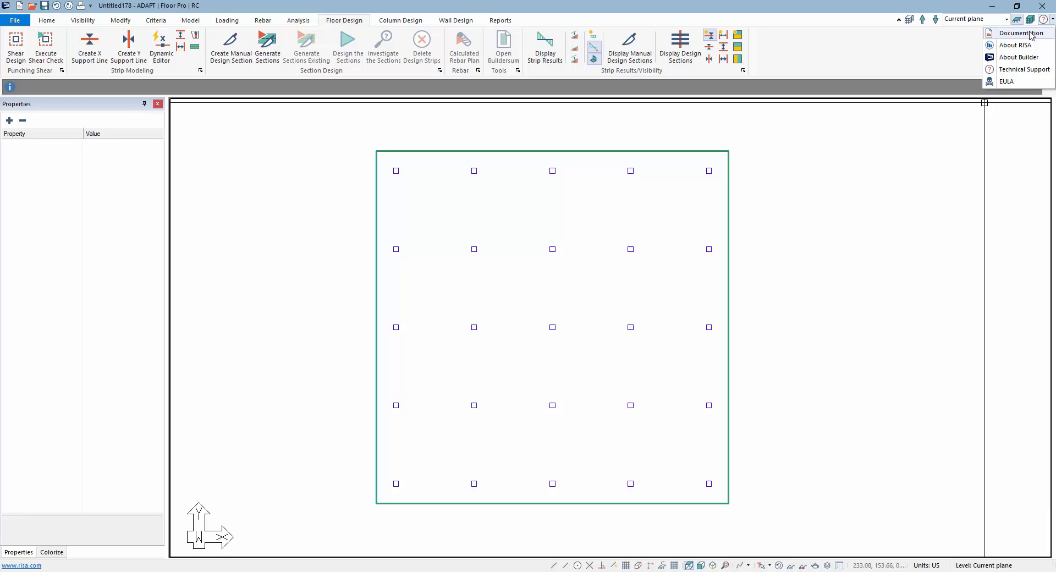
click(922, 222)
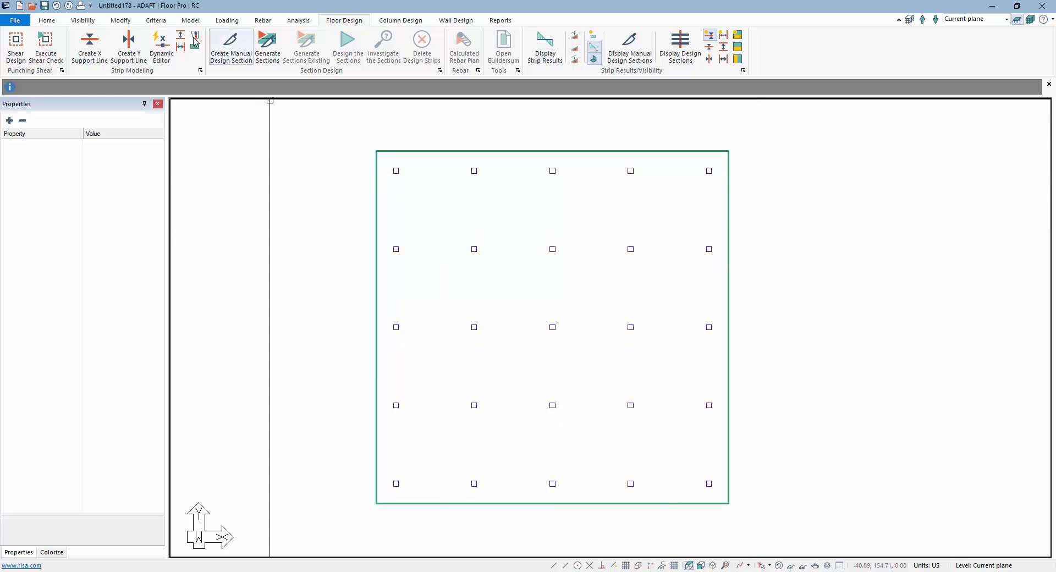
With the support line Dynamic Editor, create an X-direction support line through the uppermost column row, and pause the editor
click(158, 49)
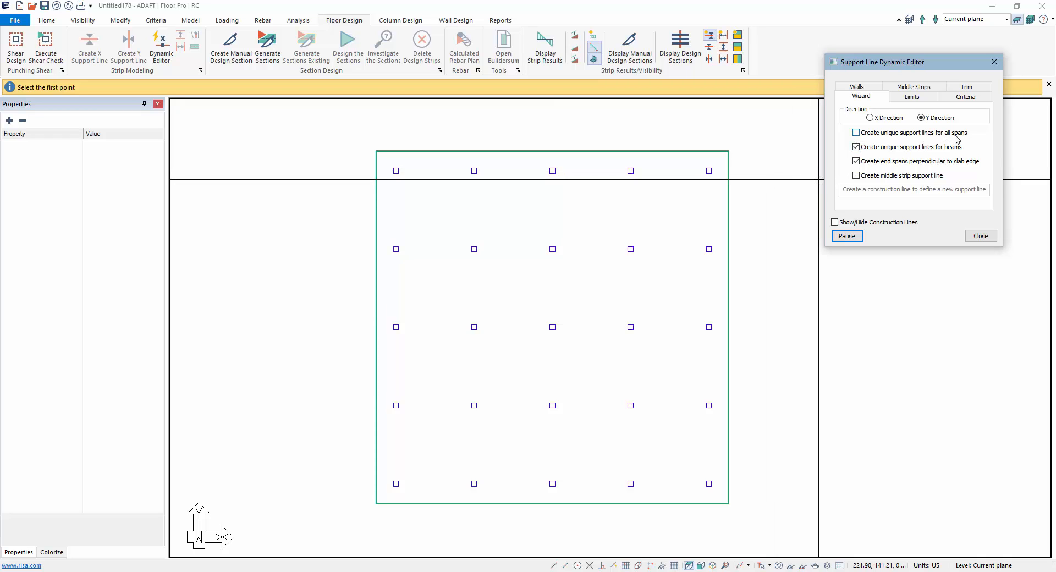
click(870, 118)
click(356, 170)
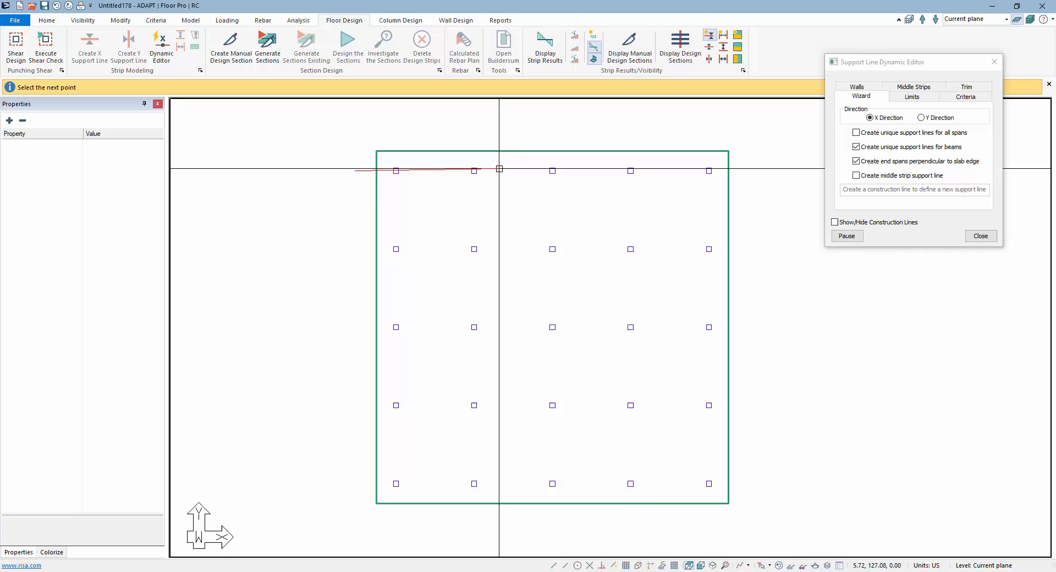
click(754, 171)
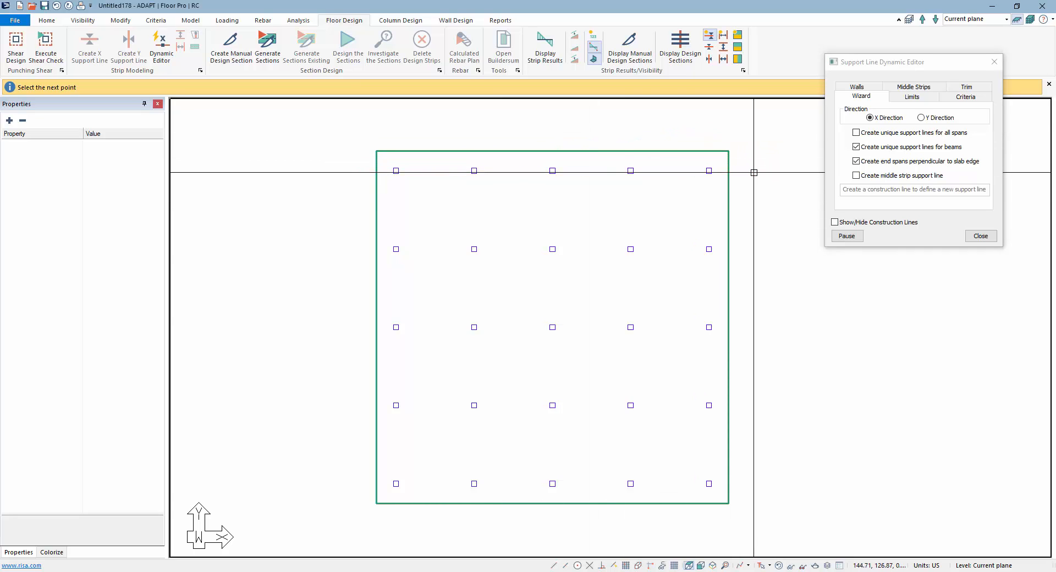
right_click(753, 203)
click(846, 235)
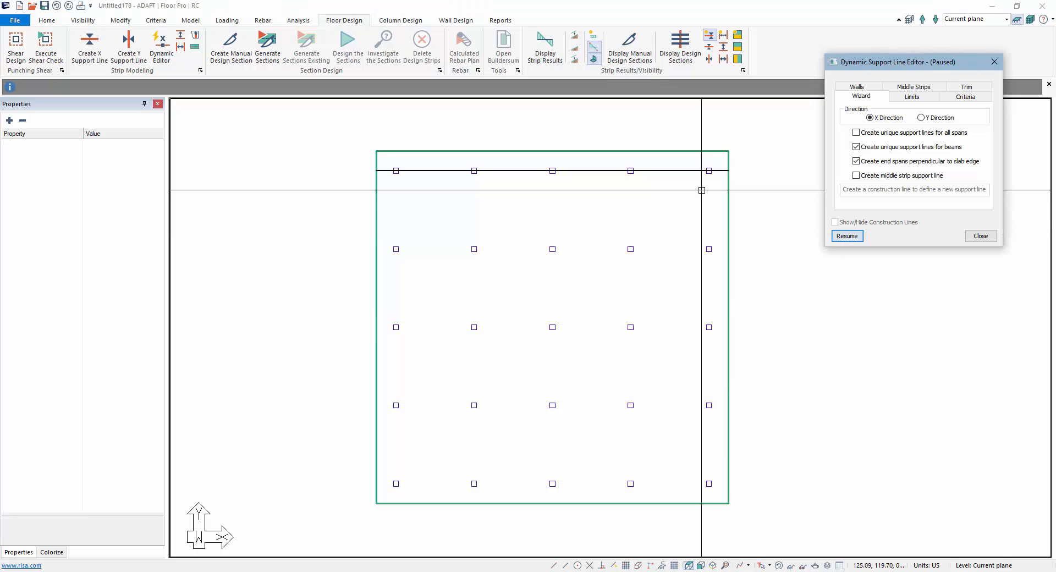
Delete the support line on the uppermost column row and enable unique support lines for all spans in the resumed editor
click(694, 171)
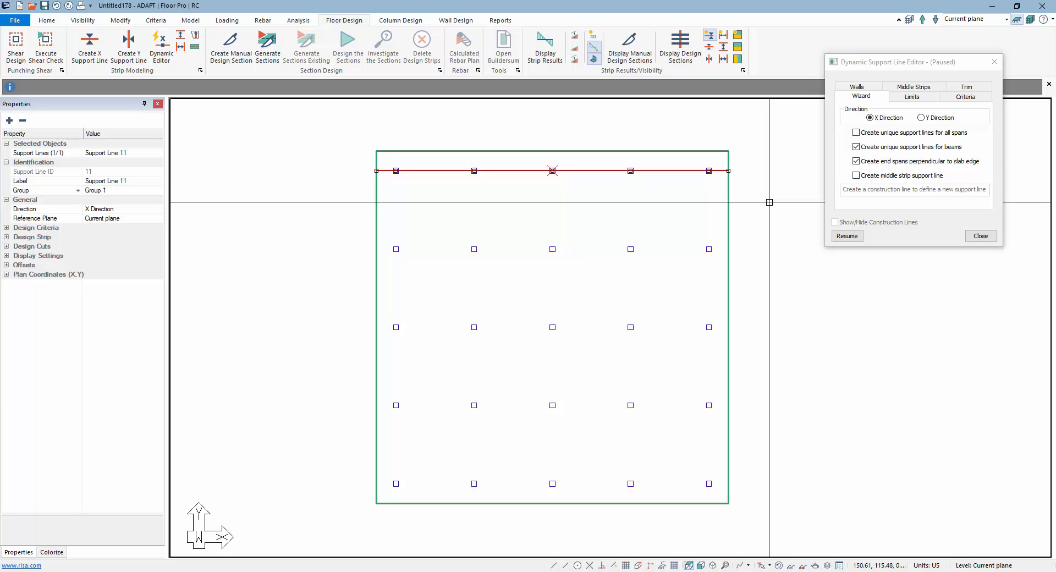
key(Escape)
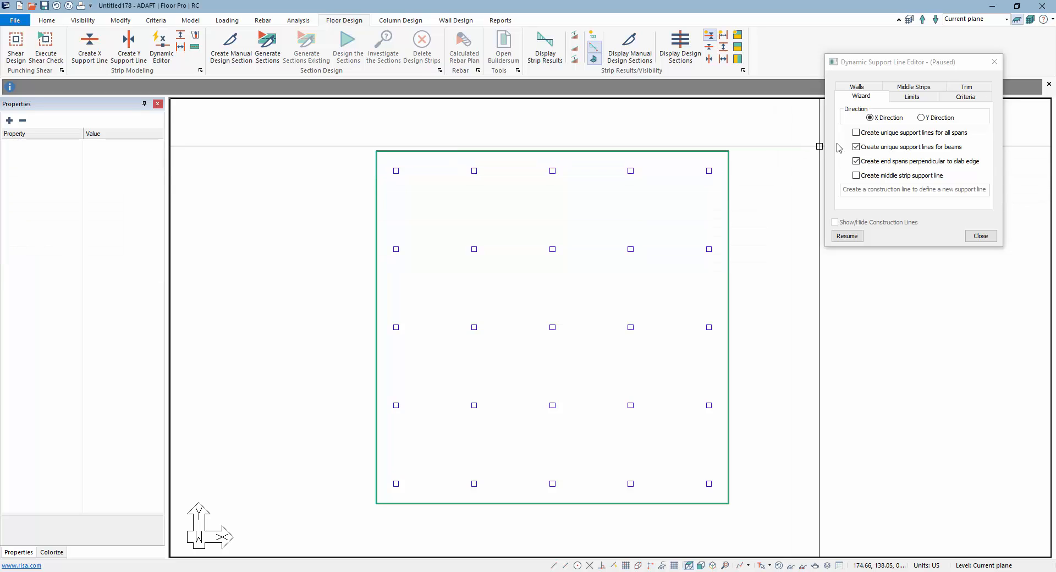
click(856, 134)
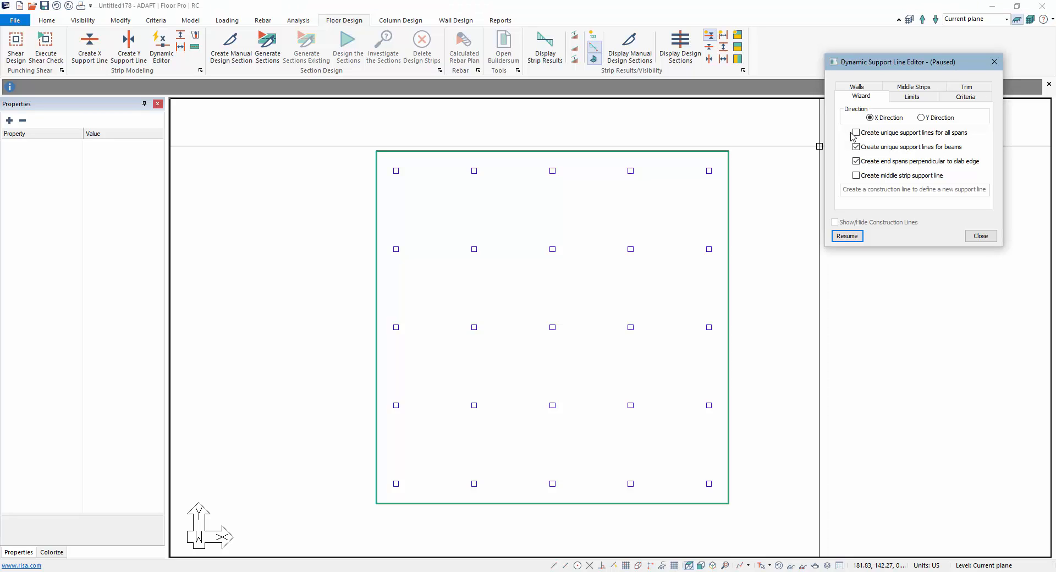
click(847, 236)
click(856, 133)
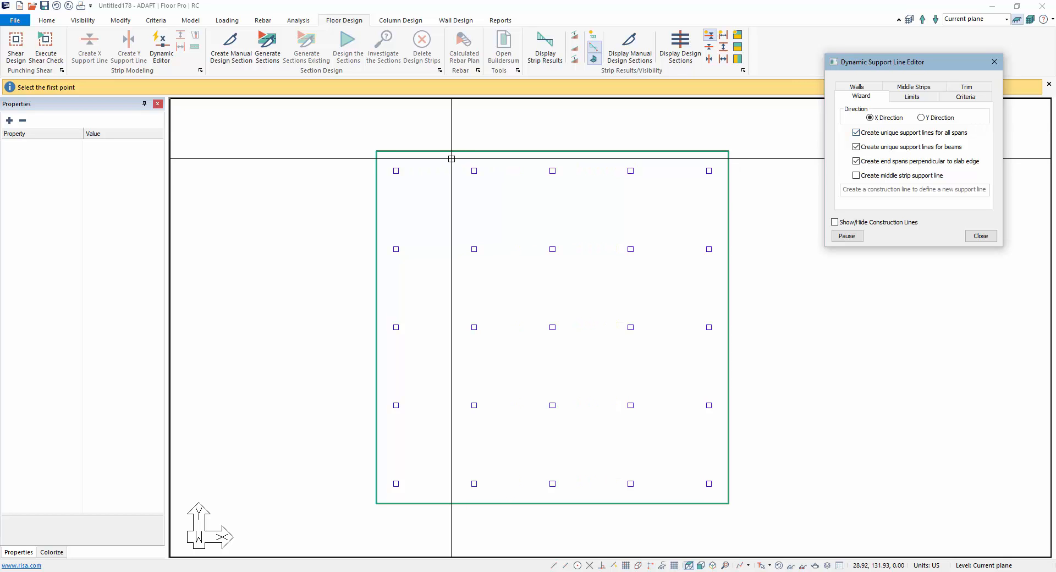
Create separate X-direction support lines for each span of the uppermost column row, and select individual ones to inspect them
click(550, 153)
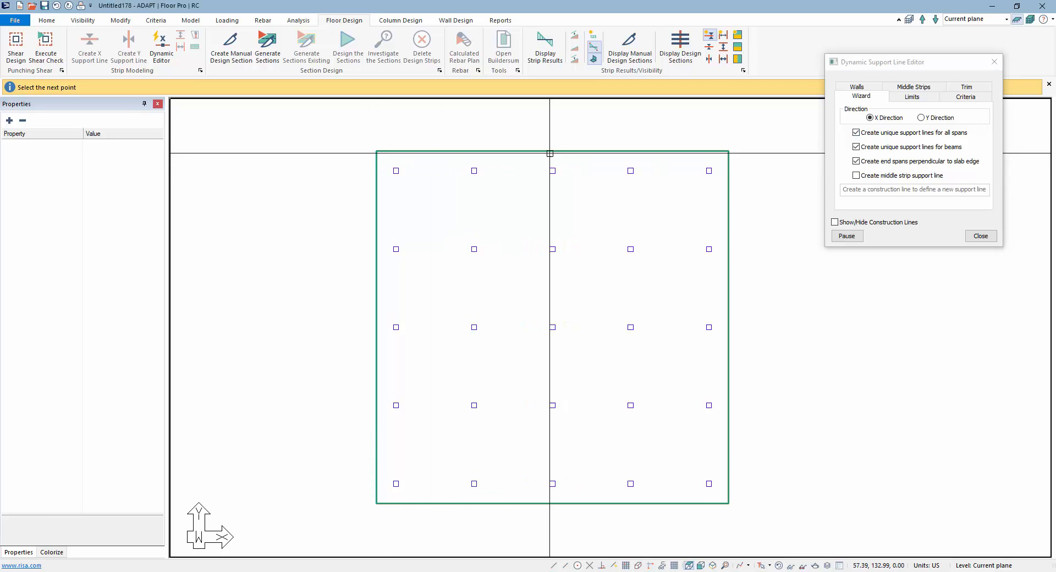
click(752, 170)
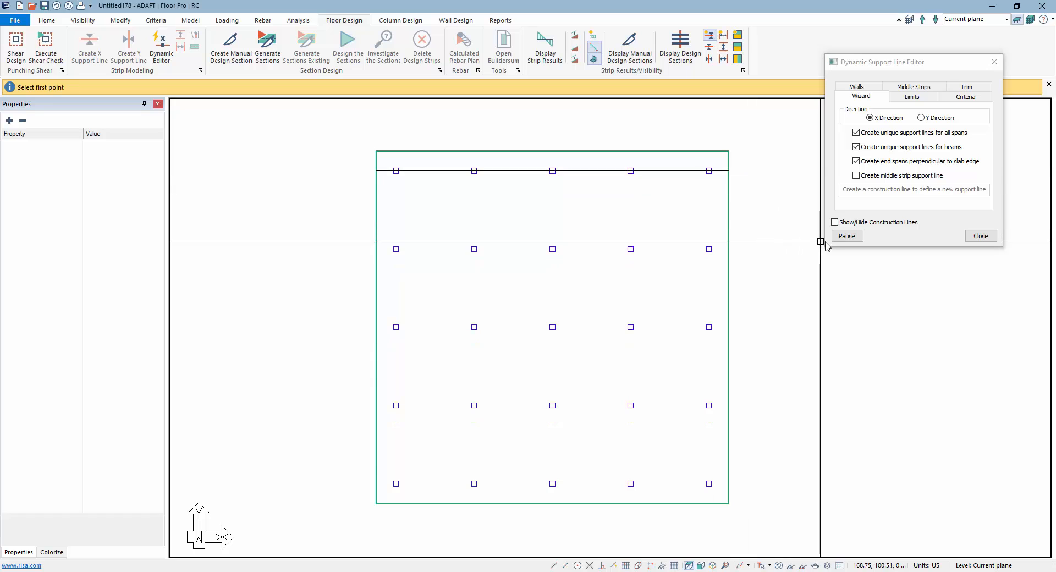
click(847, 236)
click(663, 169)
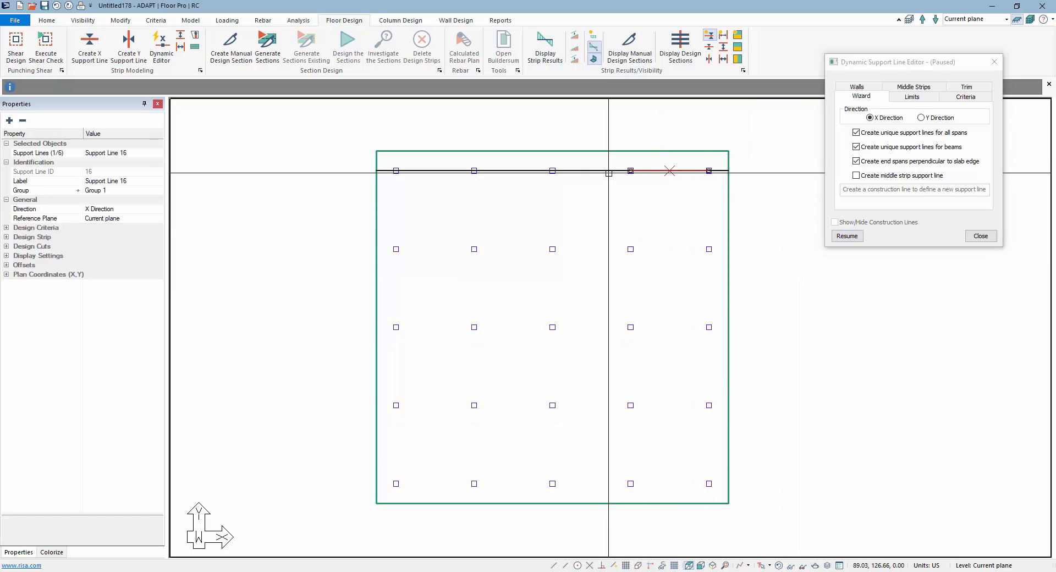
click(386, 170)
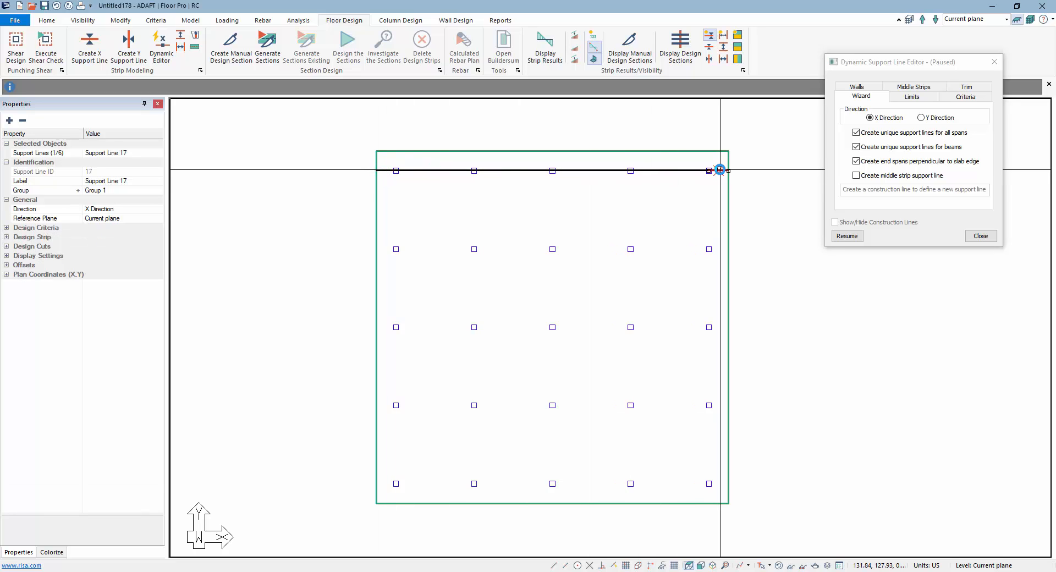
key(Escape)
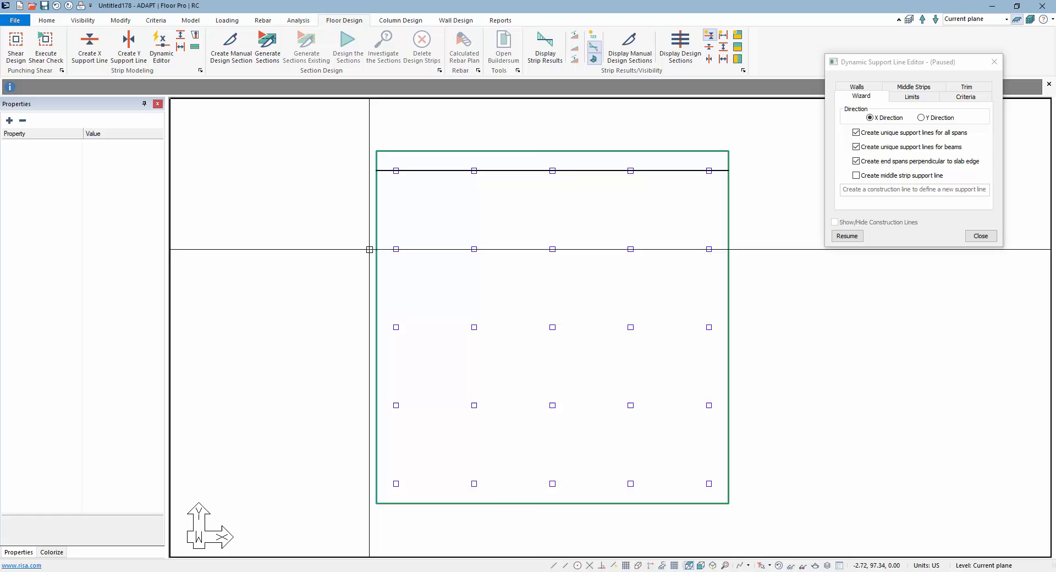
Create X-direction support lines along the second column row from the slab edge to just past the third column
click(847, 236)
click(372, 249)
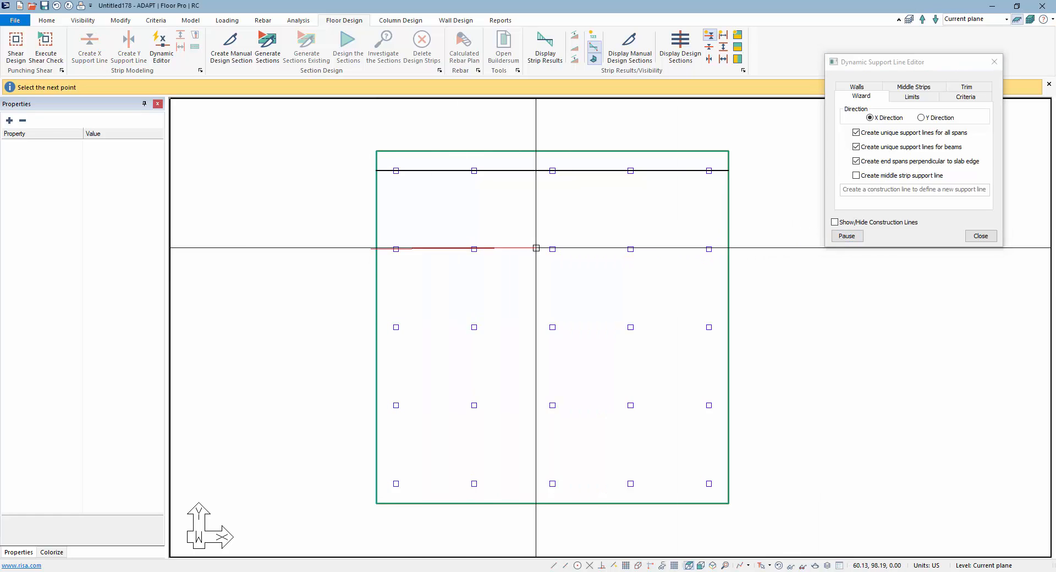
click(560, 249)
key(c)
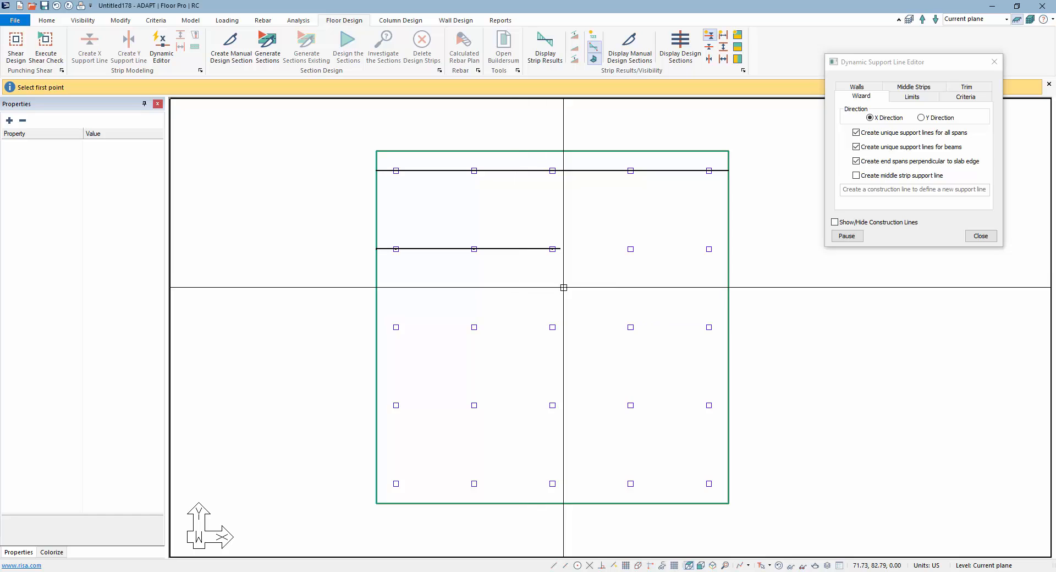
Pause the editor and delete the short support line extending past the third column of the second row
click(847, 236)
click(447, 249)
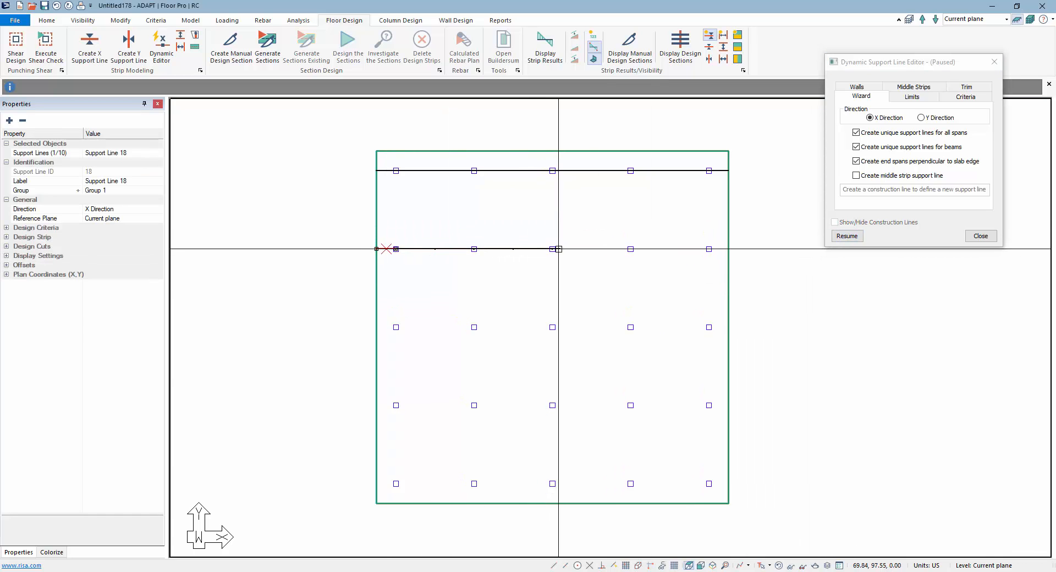
click(555, 249)
key(Delete)
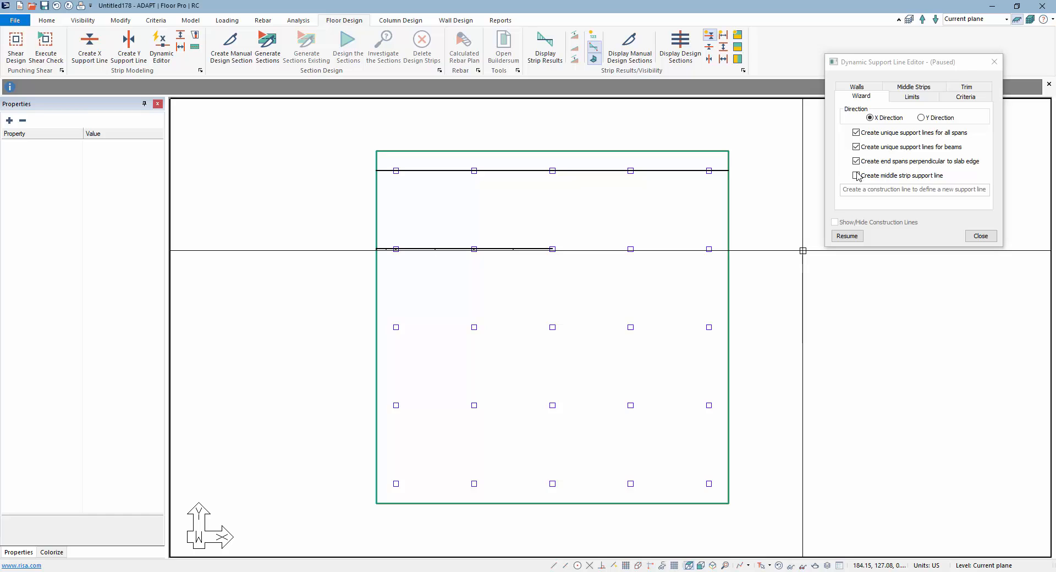
click(848, 236)
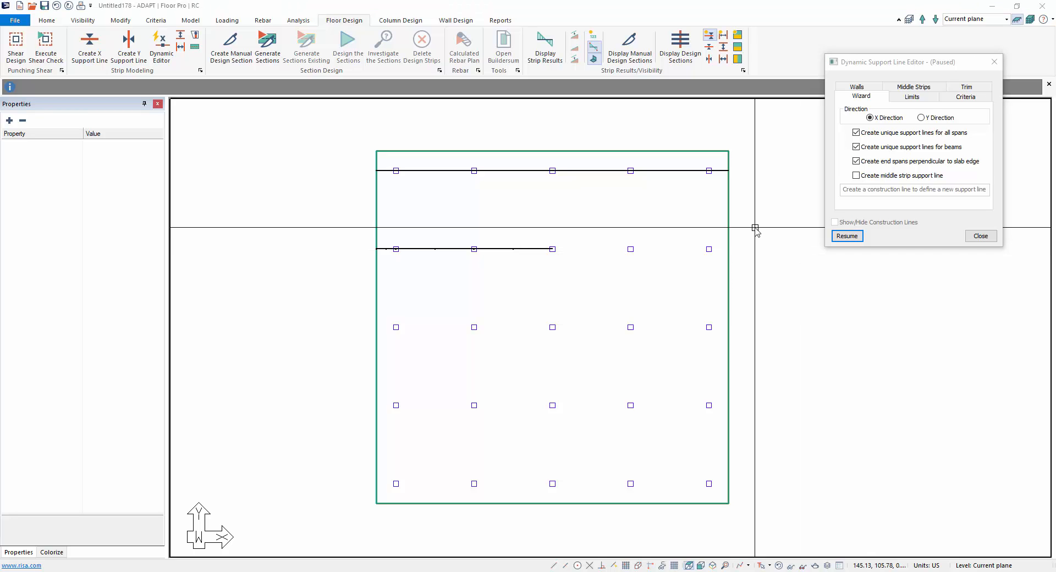
click(847, 236)
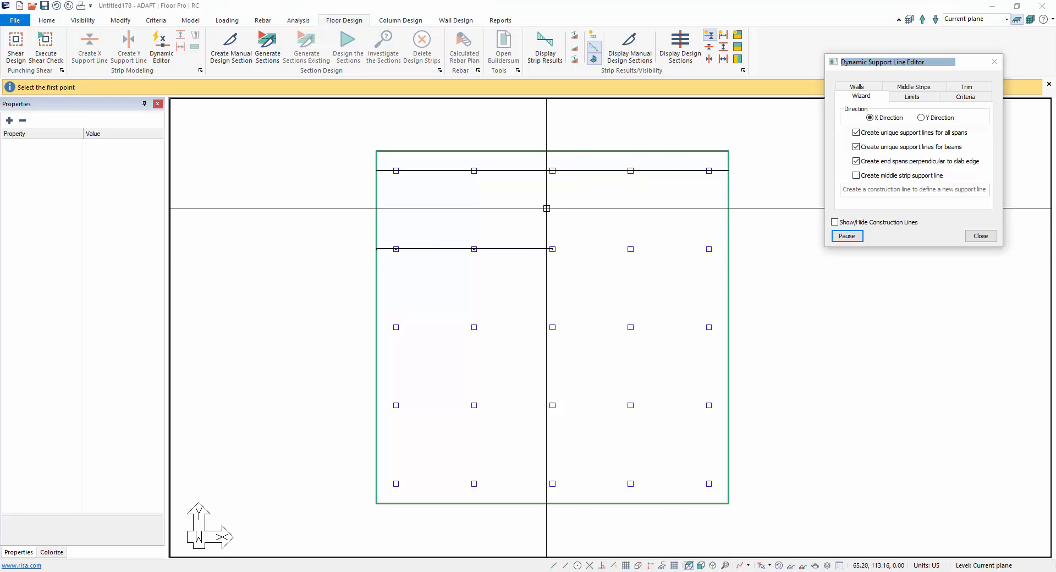
click(582, 170)
key(Escape)
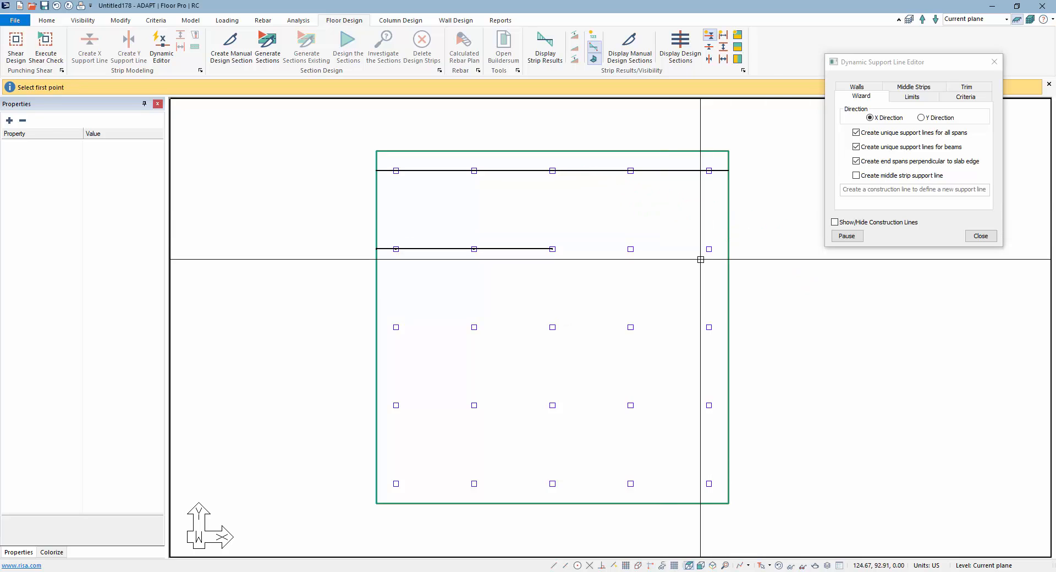
click(863, 238)
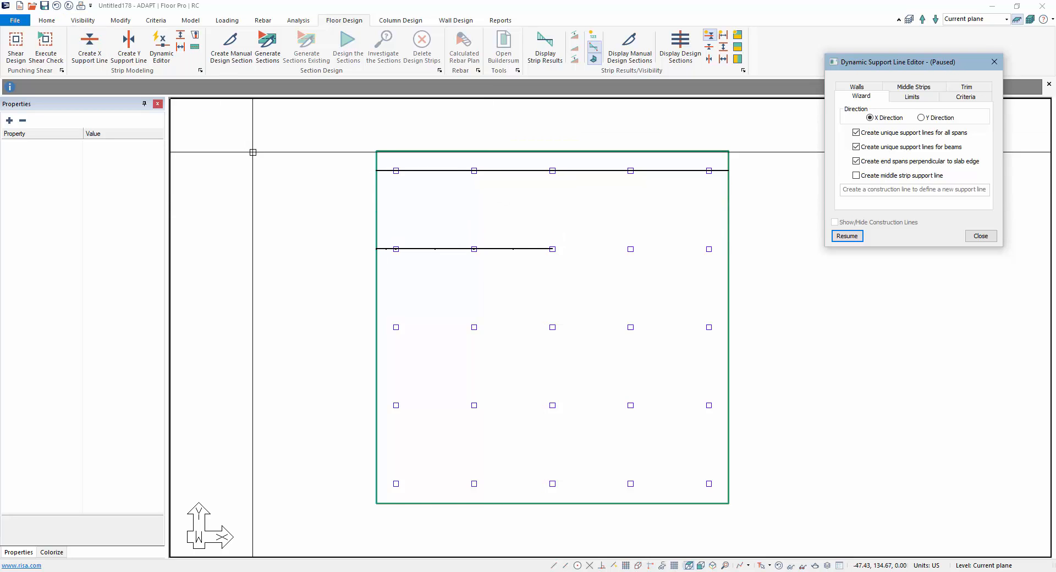
Isolate the support lines in a selection of the whole model, delete all of them, and close the paused editor
drag(319, 125, 761, 524)
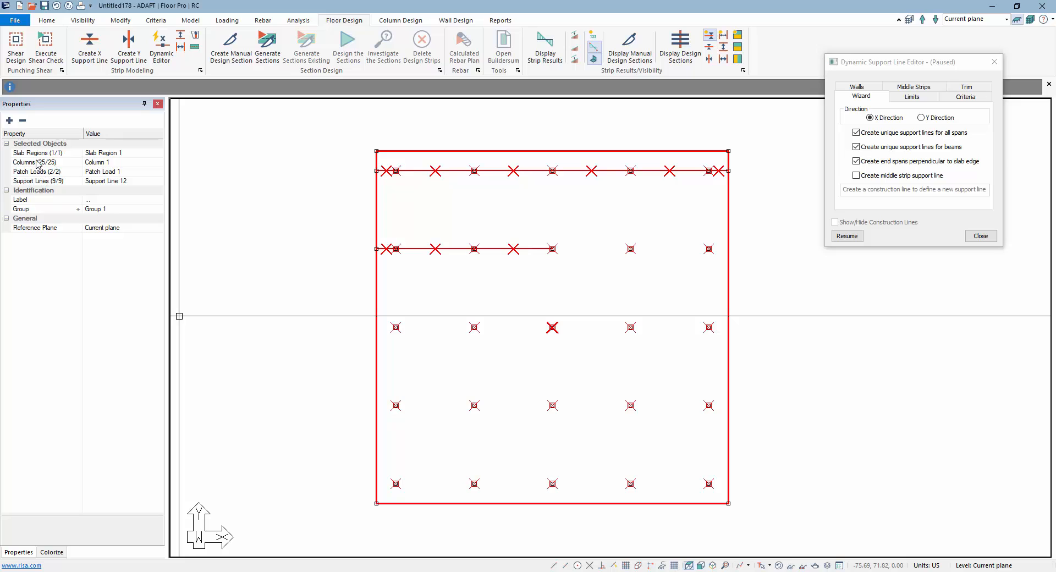
right_click(59, 182)
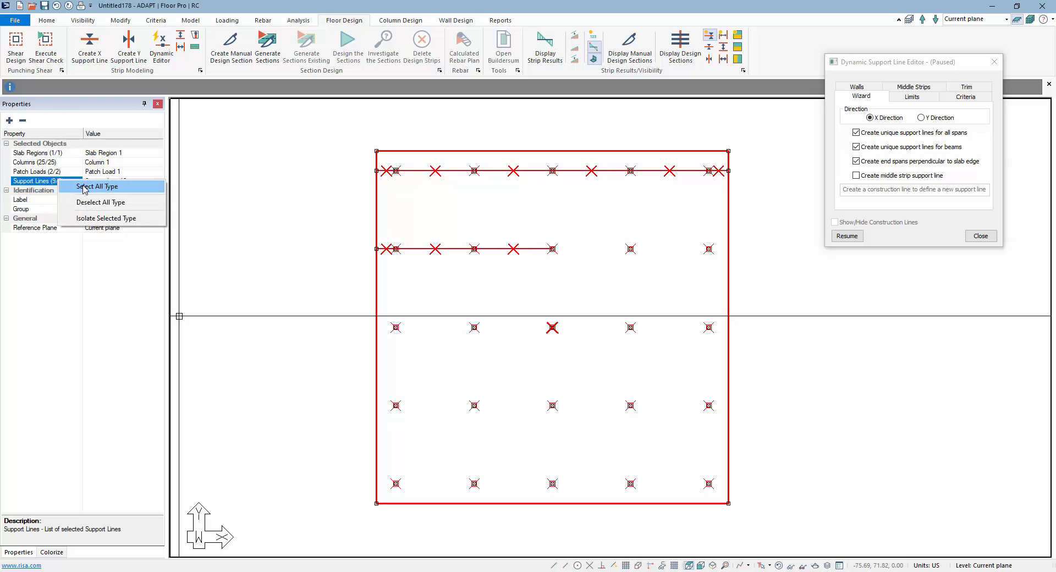
click(91, 218)
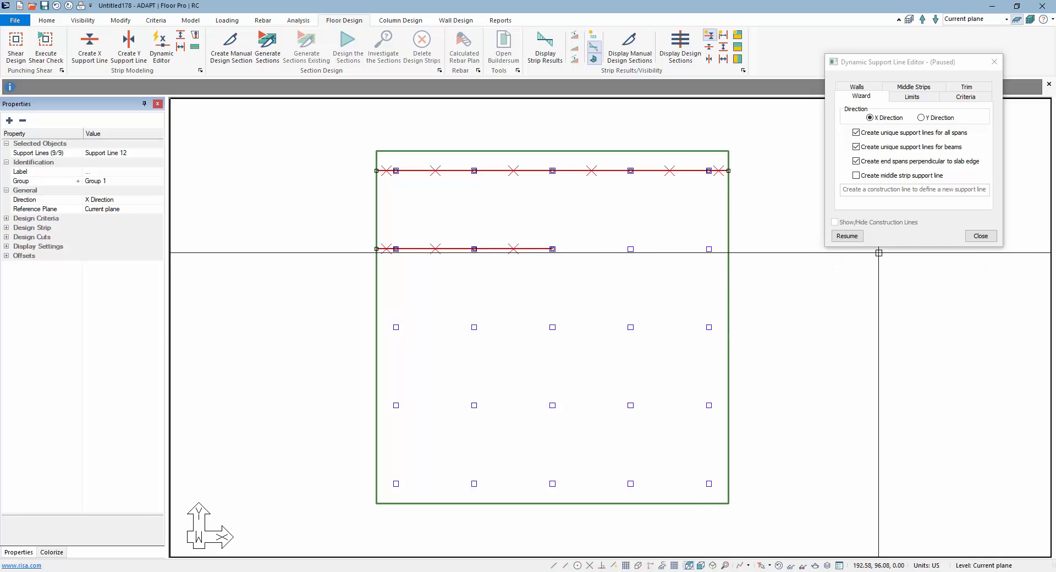
click(981, 235)
Restart the Dynamic Editor in the X direction with unique support lines for all spans disabled
click(161, 47)
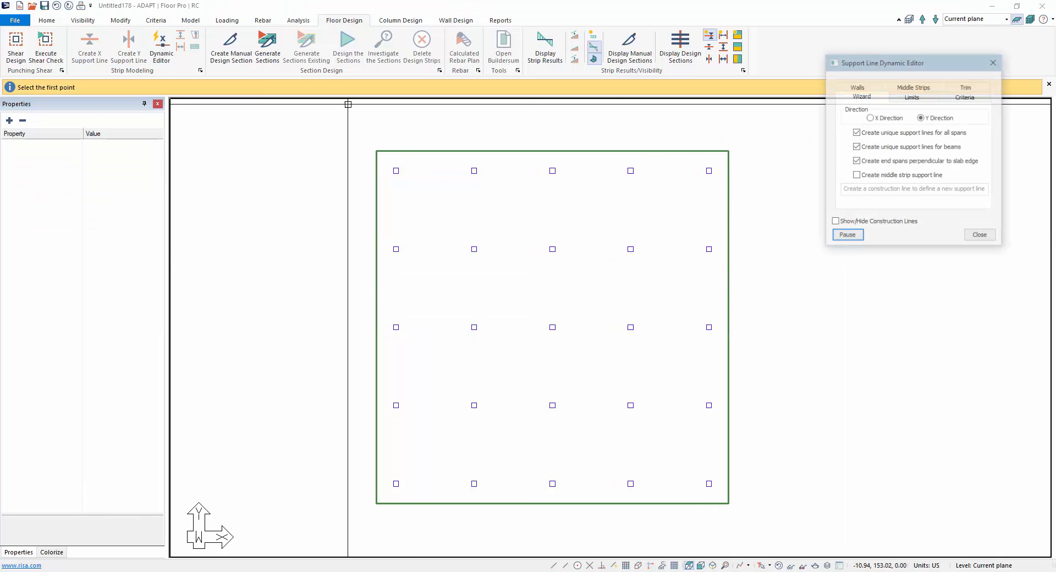
click(855, 133)
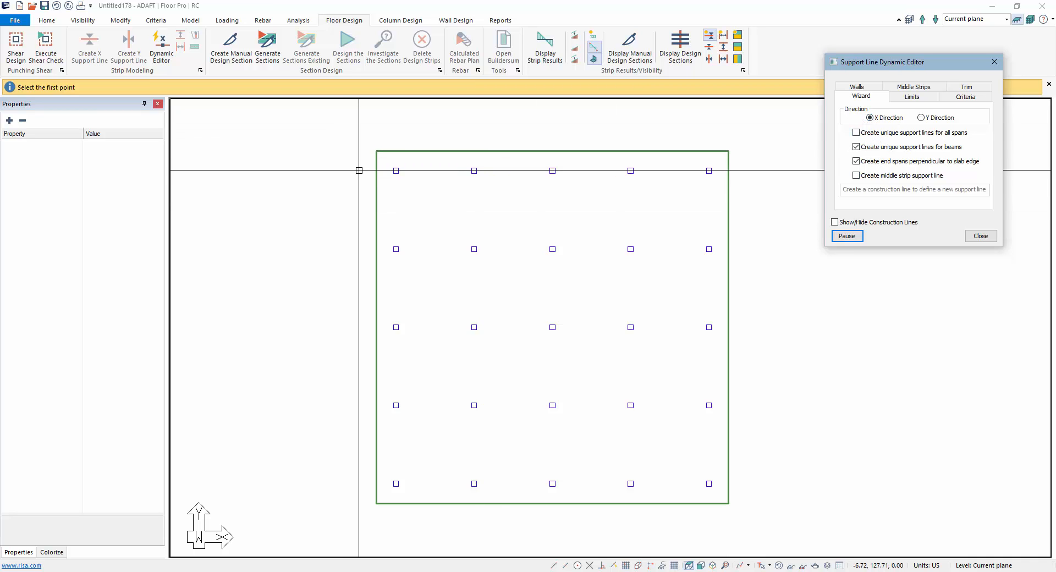
click(856, 147)
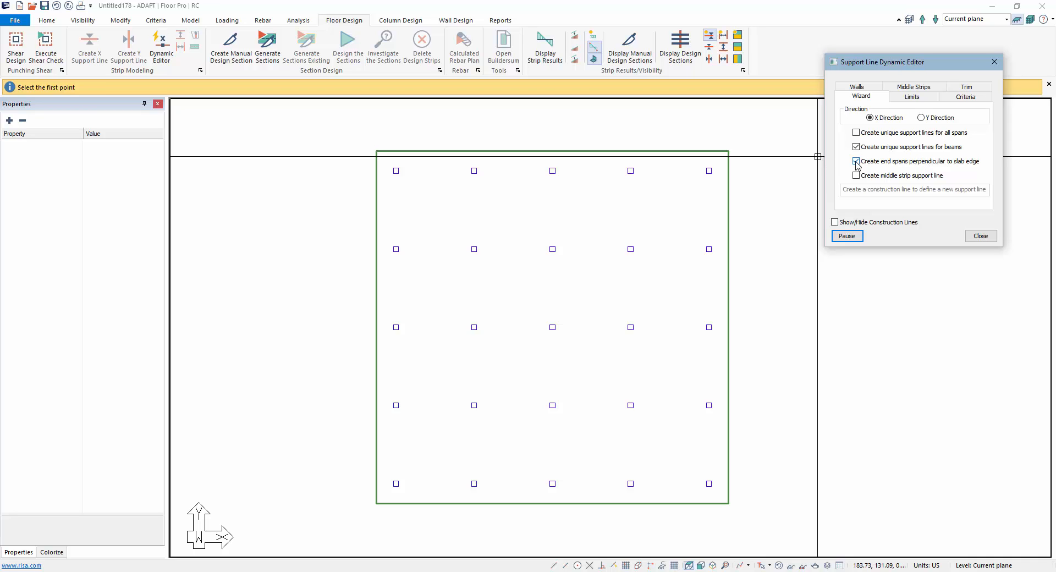
Create one continuous X-direction support line along the uppermost column row, from slab edge to slab edge
click(367, 178)
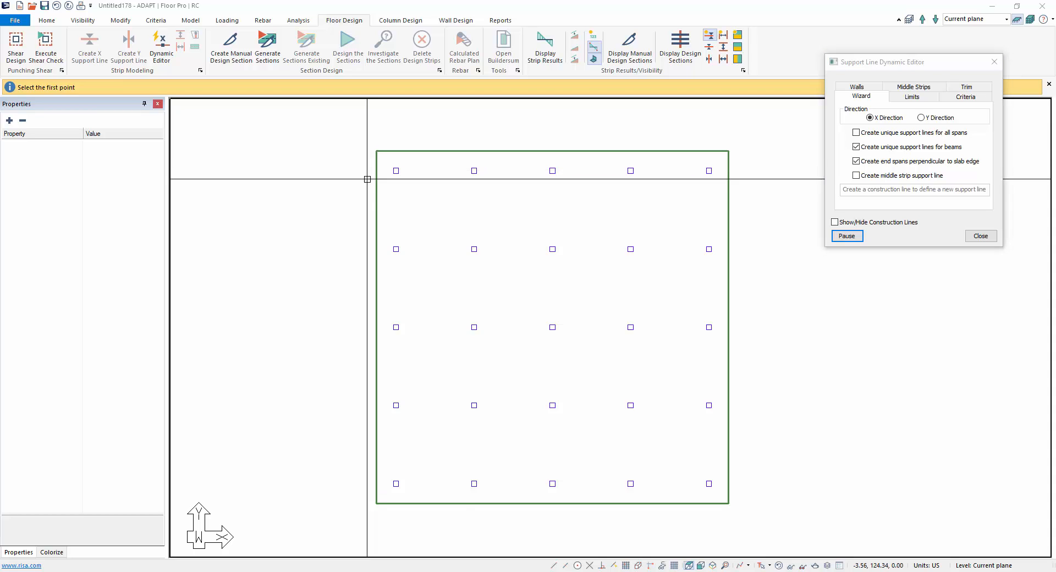
click(408, 167)
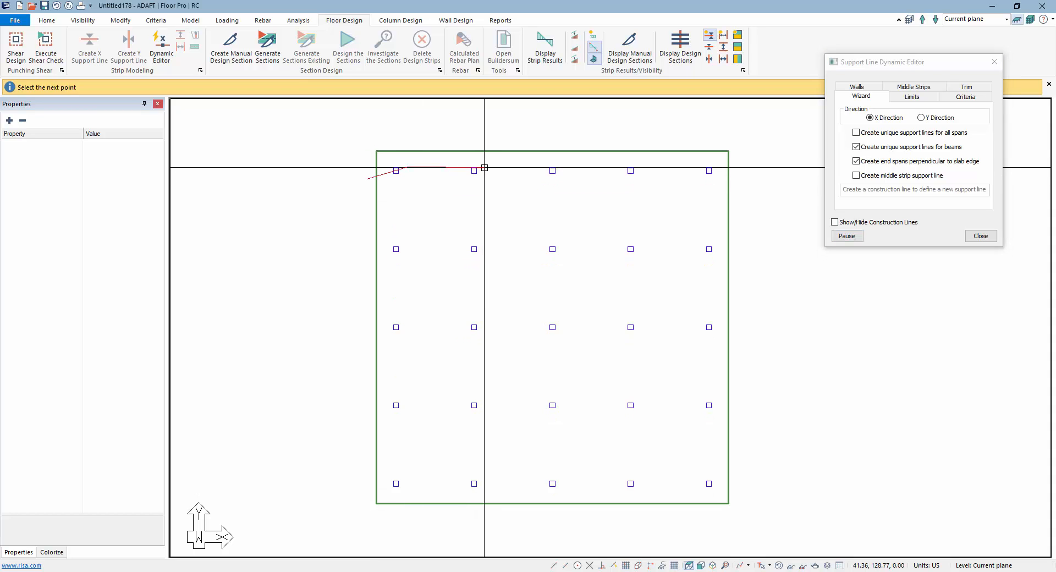
click(473, 170)
click(739, 170)
key(c)
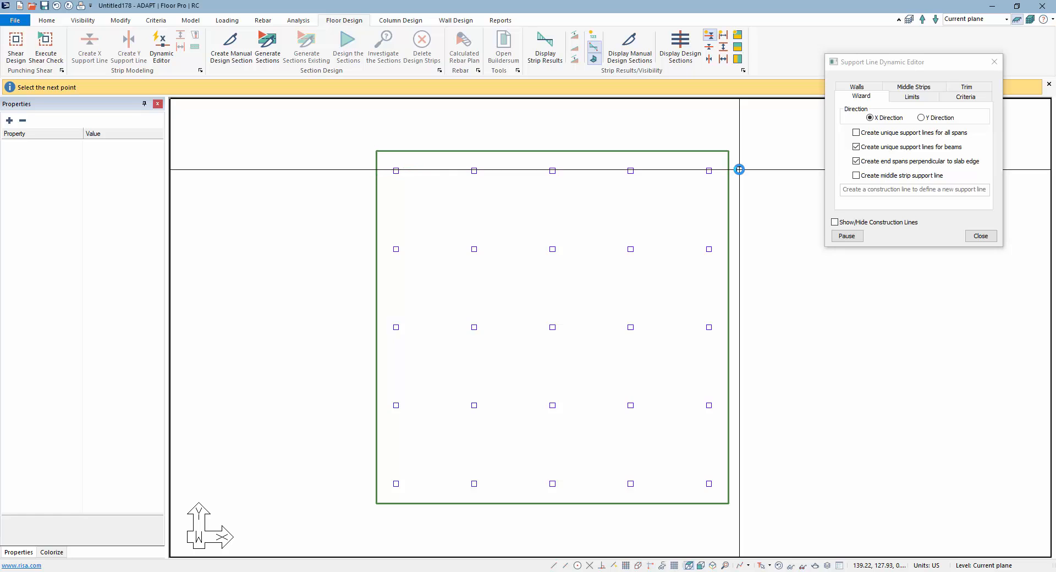
Create continuous X-direction support lines along the second and third column rows, spanning the full slab
click(366, 249)
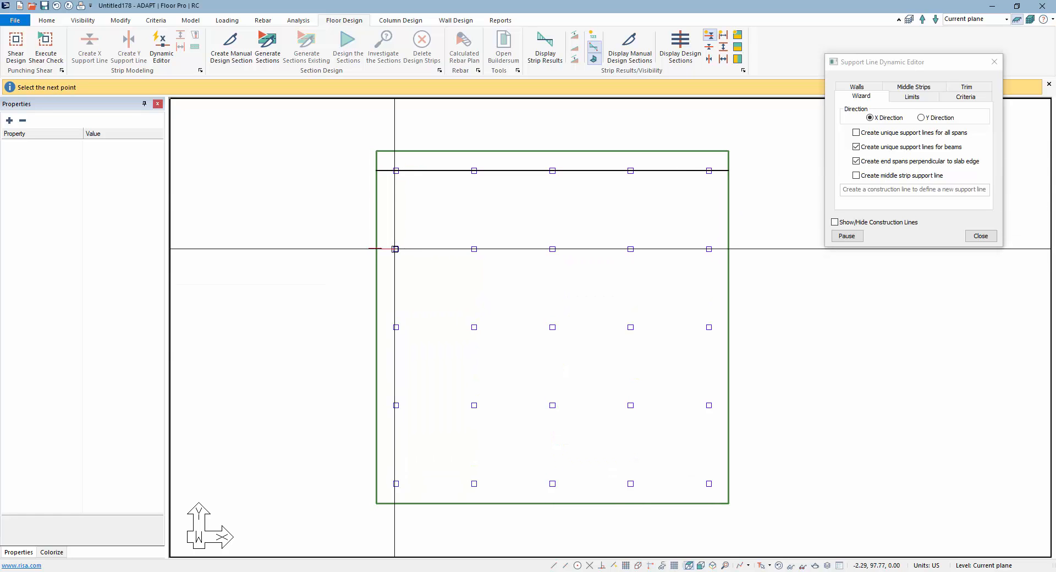
click(762, 248)
key(c)
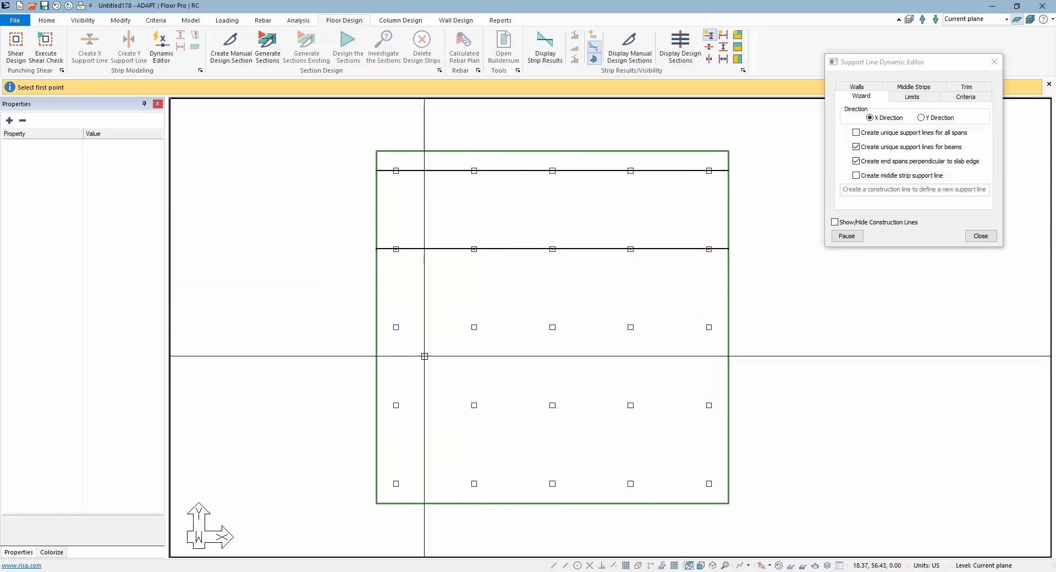
click(370, 327)
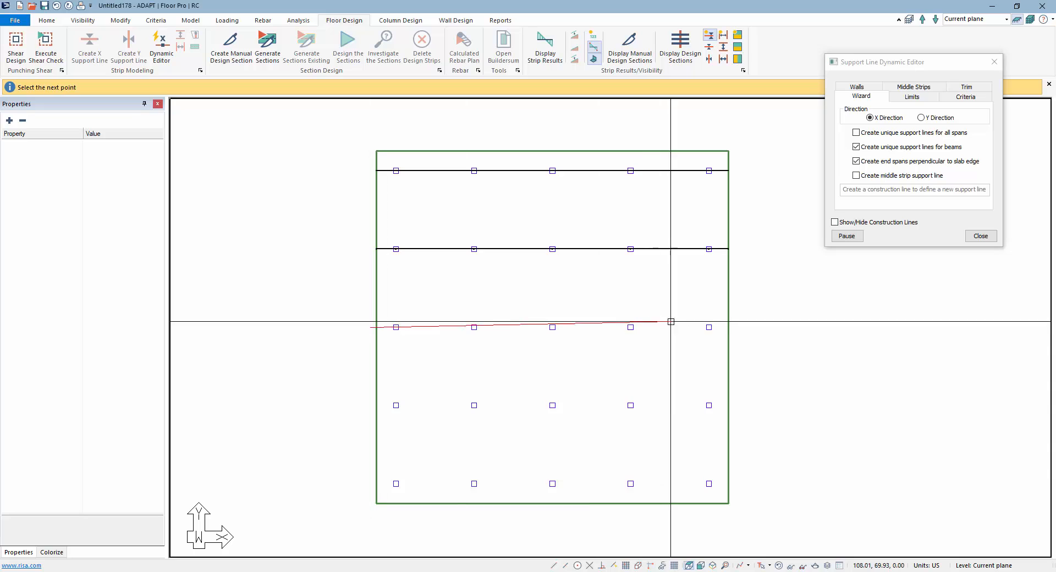
click(740, 325)
key(c)
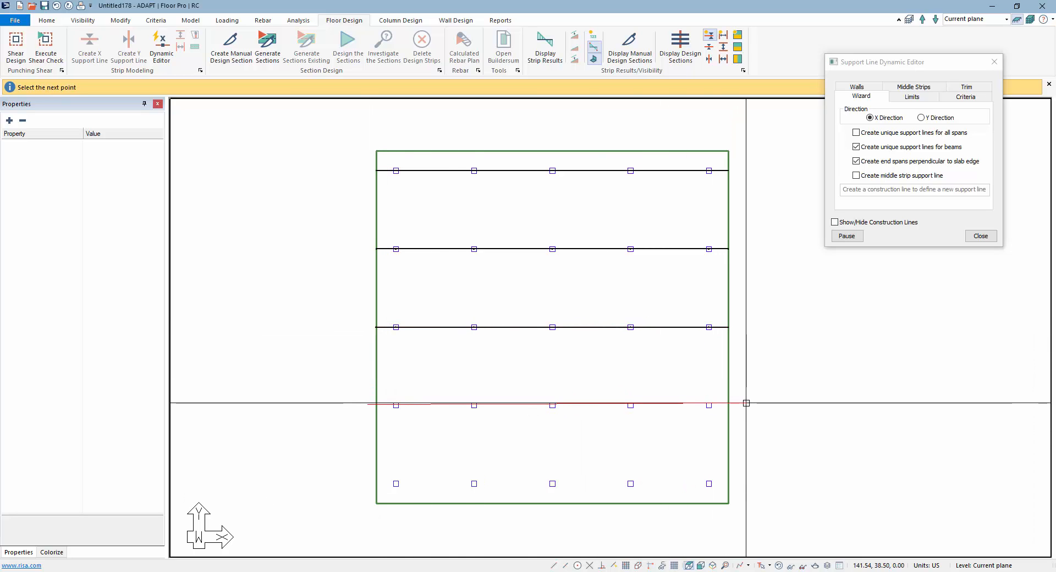
Create continuous X-direction support lines along the fourth and lowest column rows
click(745, 405)
key(c)
click(368, 484)
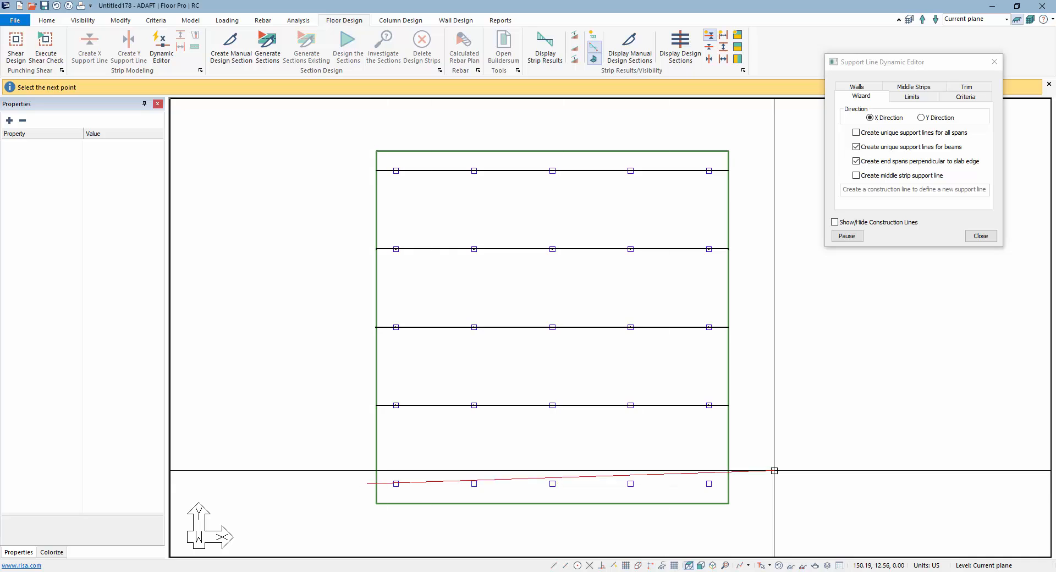
click(777, 483)
key(c)
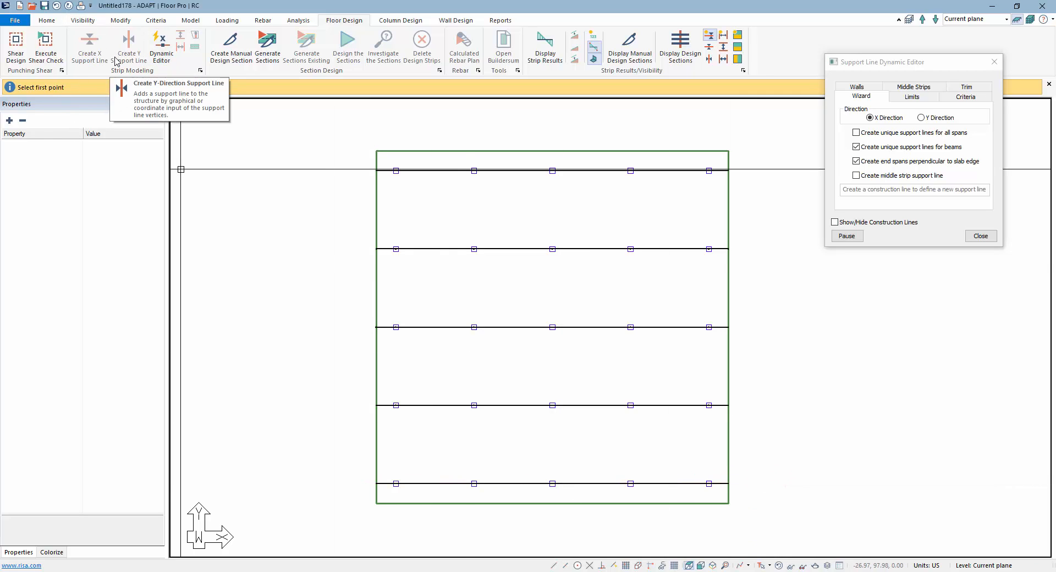
Switch to the Y direction and create continuous support lines along the two leftmost column lines of the slab
click(918, 119)
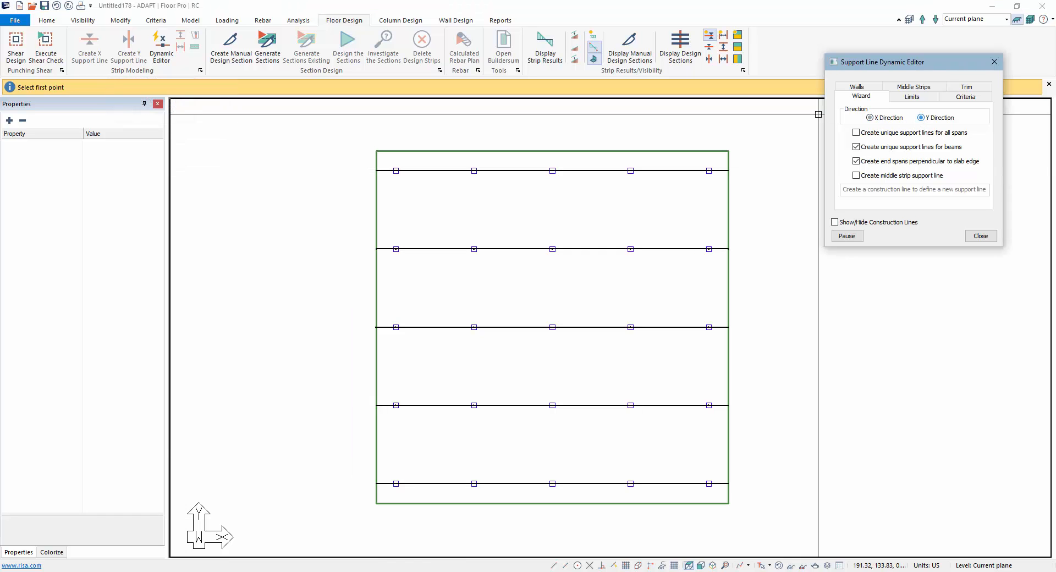
click(396, 525)
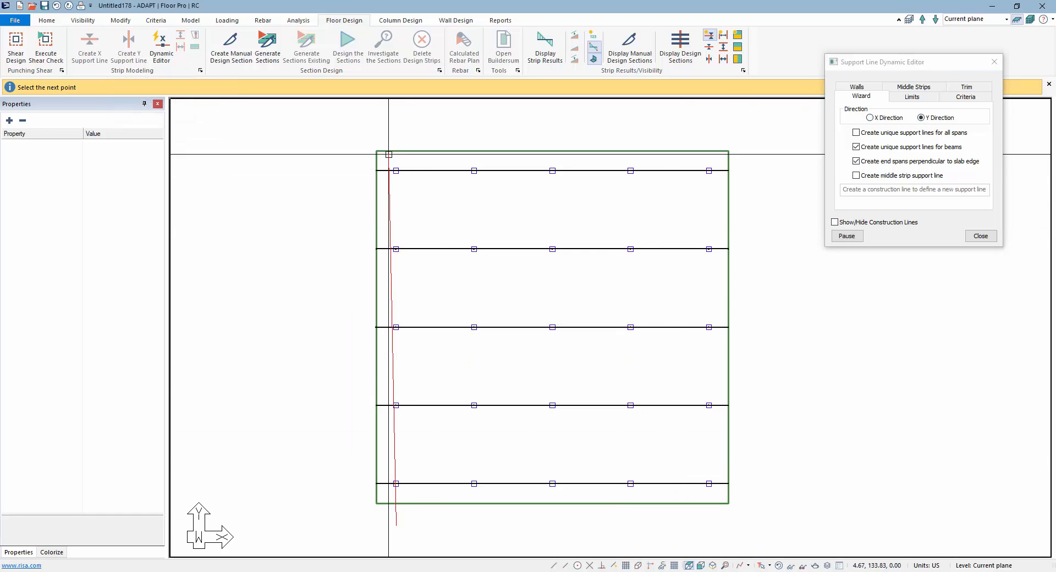
click(395, 146)
key(c)
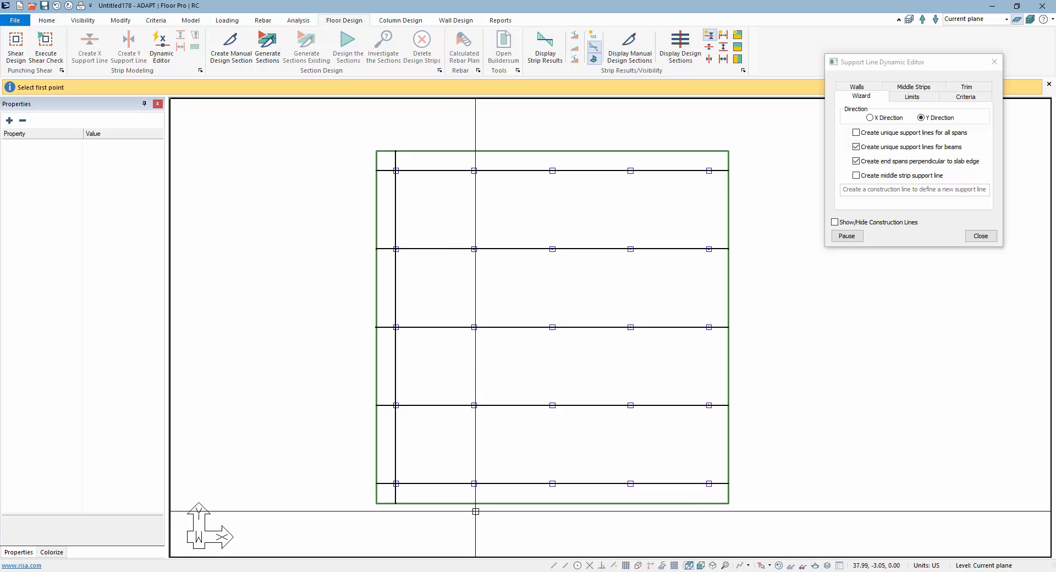
click(474, 514)
click(472, 144)
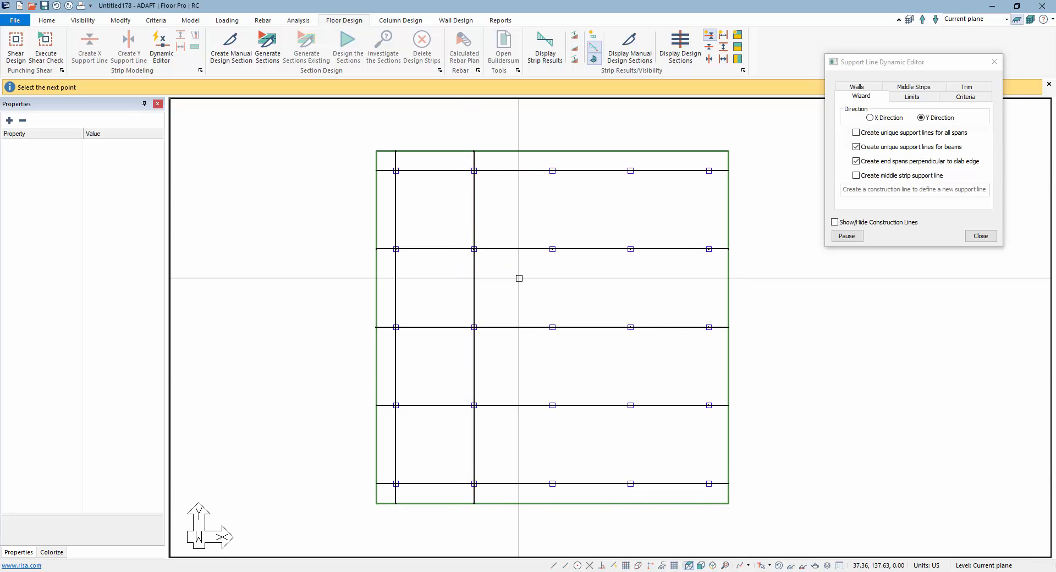
key(c)
Create continuous Y-direction support lines along the three remaining column lines and close the Dynamic Editor
click(552, 513)
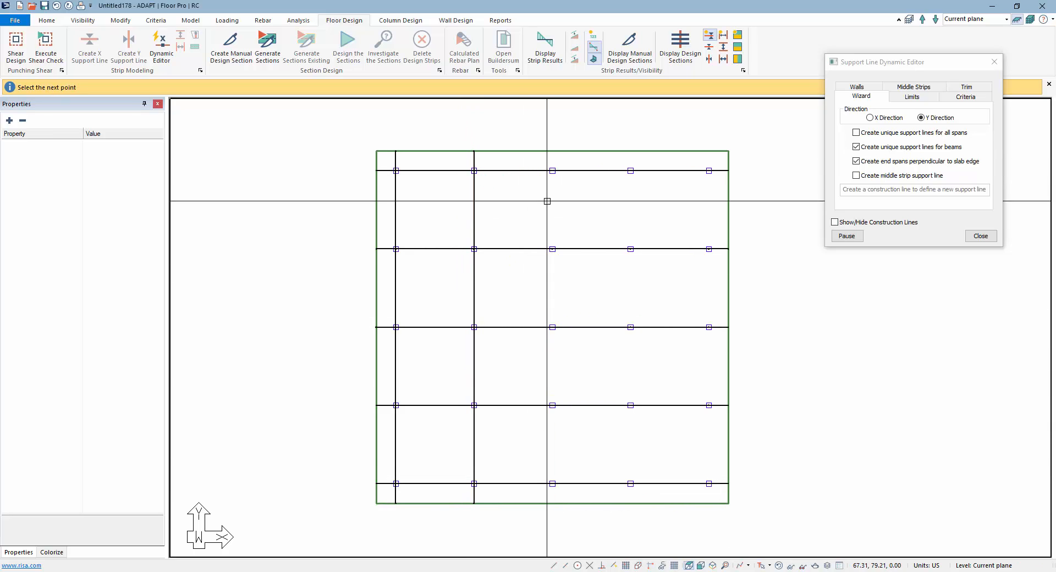
click(553, 130)
key(c)
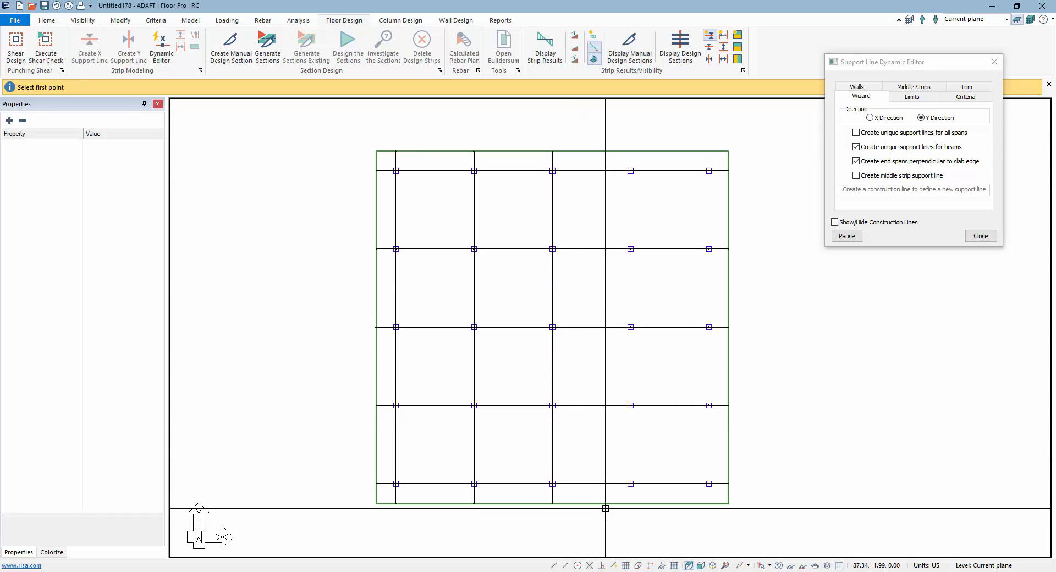
click(629, 517)
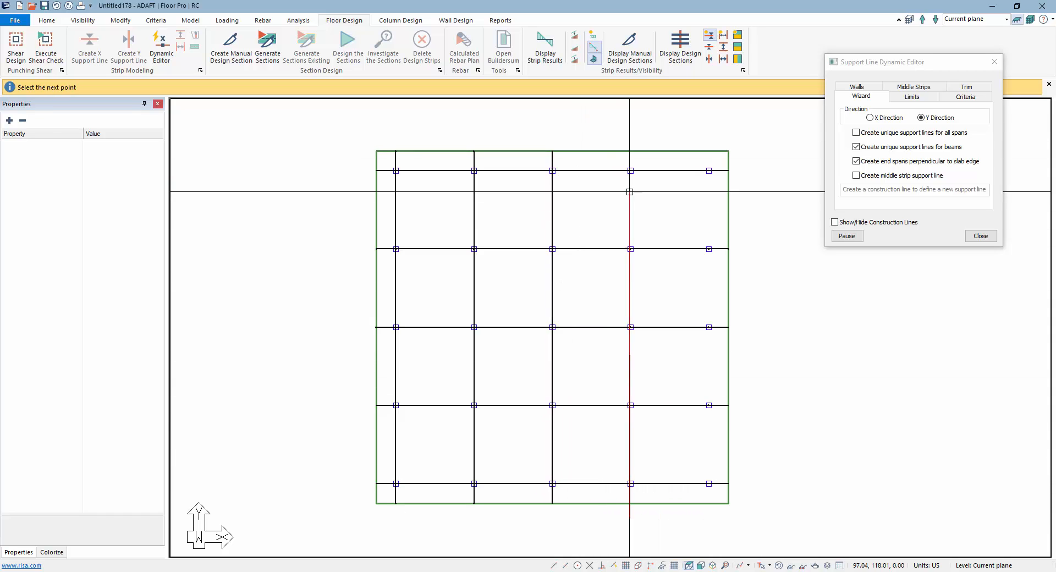
click(631, 144)
key(c)
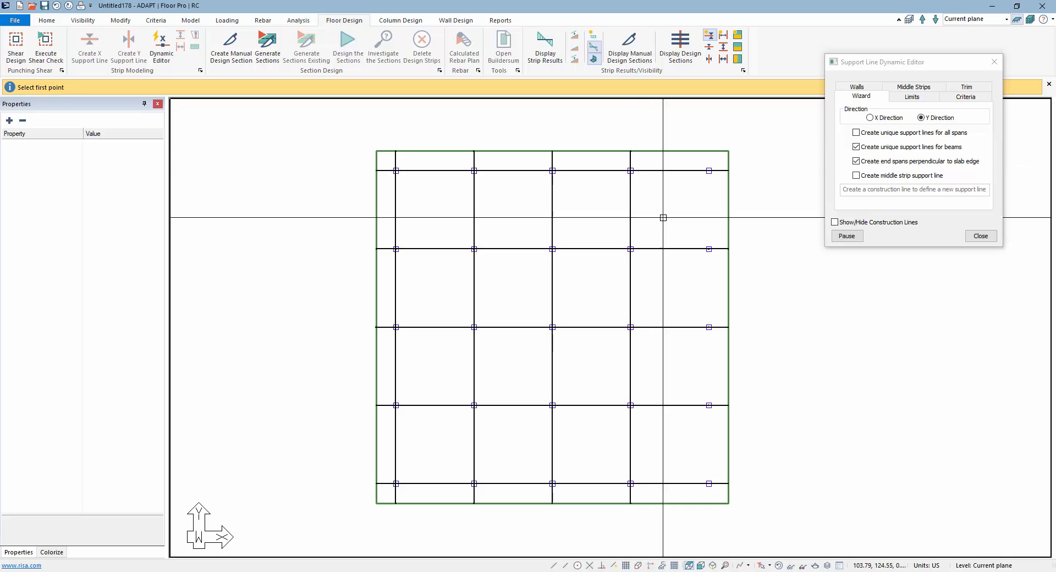
click(710, 144)
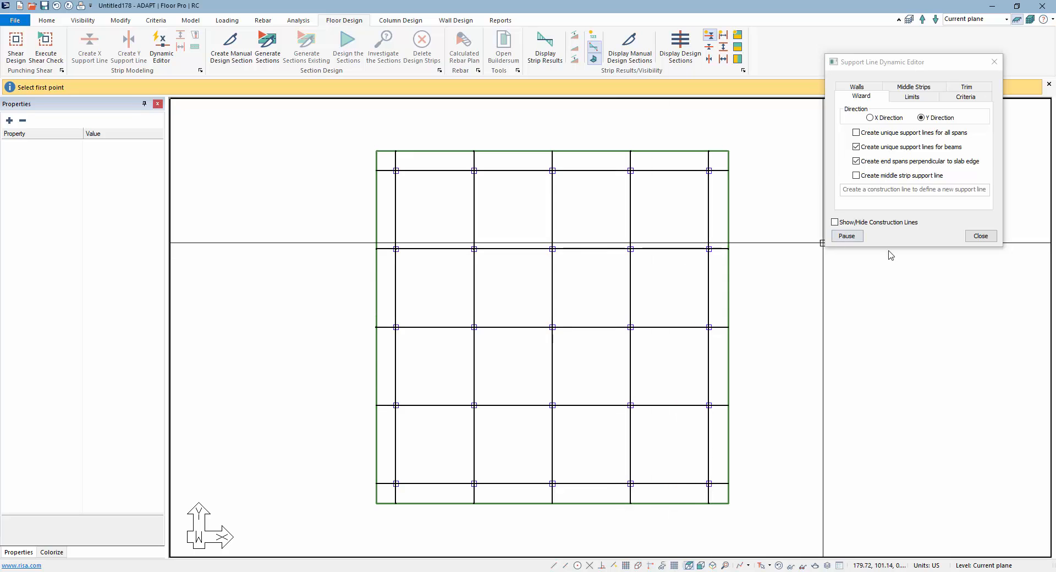
click(977, 237)
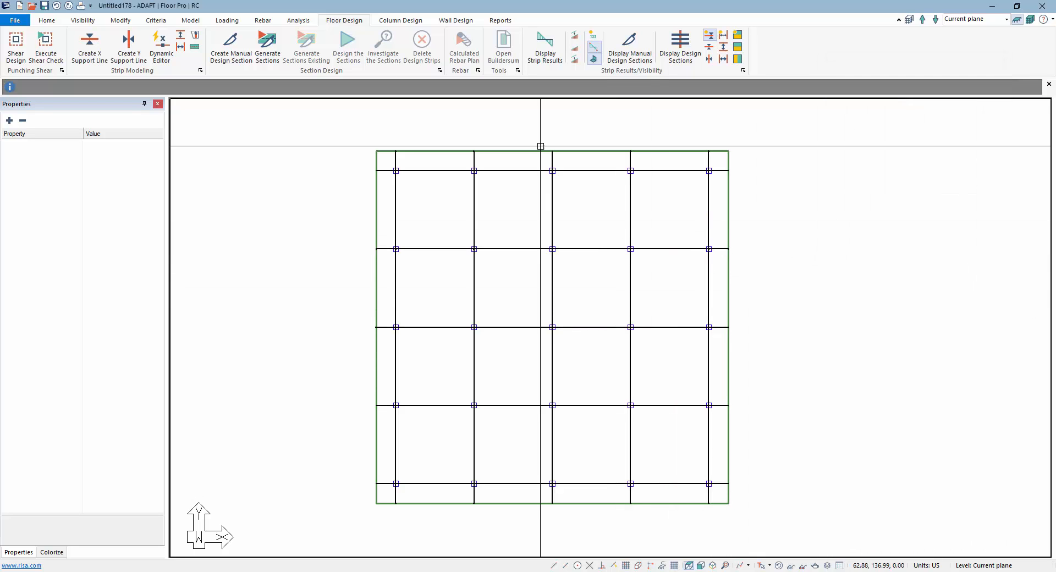
Generate the design sections, displaying only the X-direction ones to inspect the strips of the two uppermost support lines
click(268, 52)
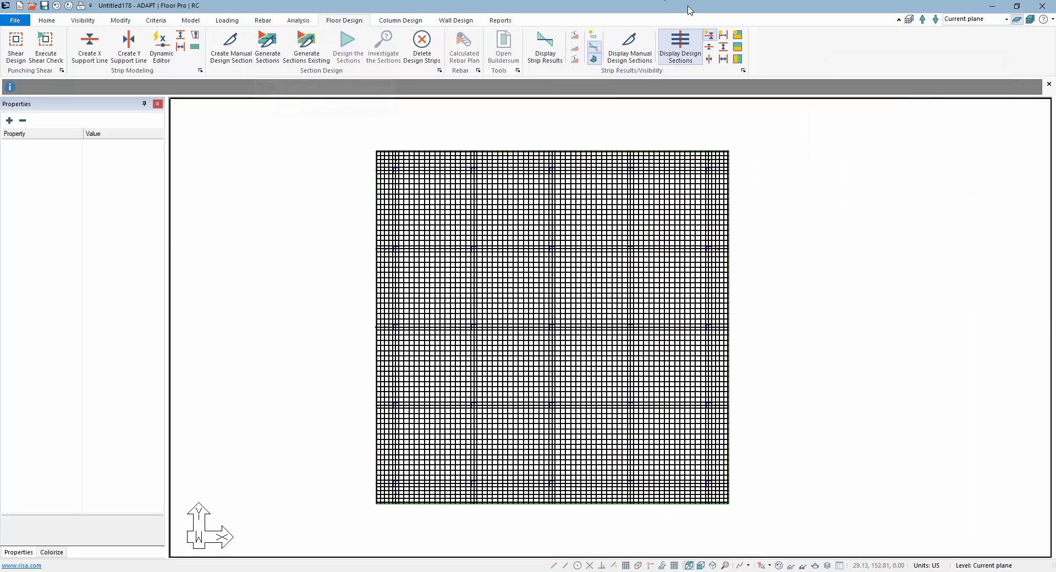
click(709, 36)
click(710, 47)
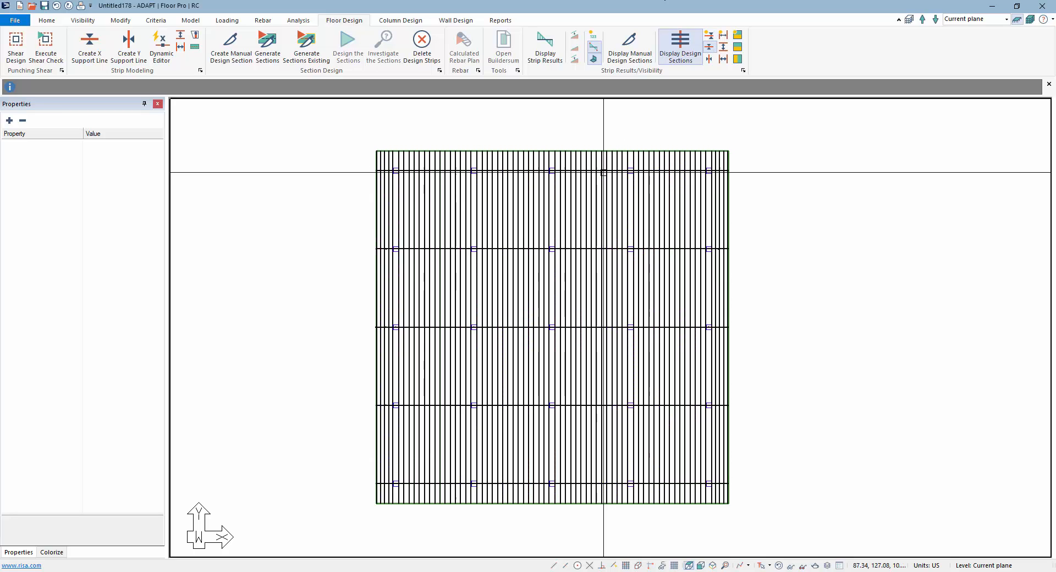
click(599, 171)
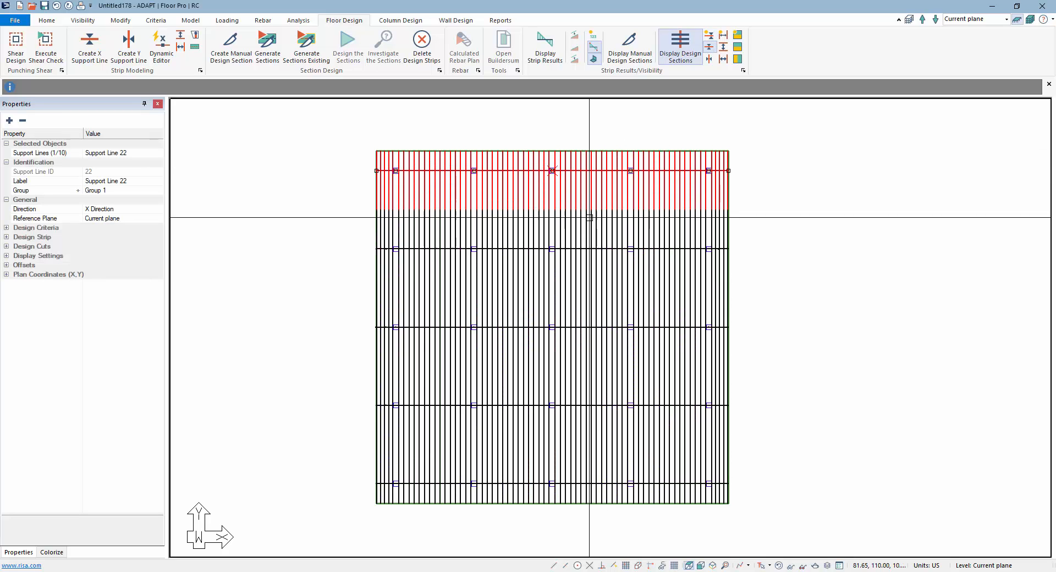
click(587, 218)
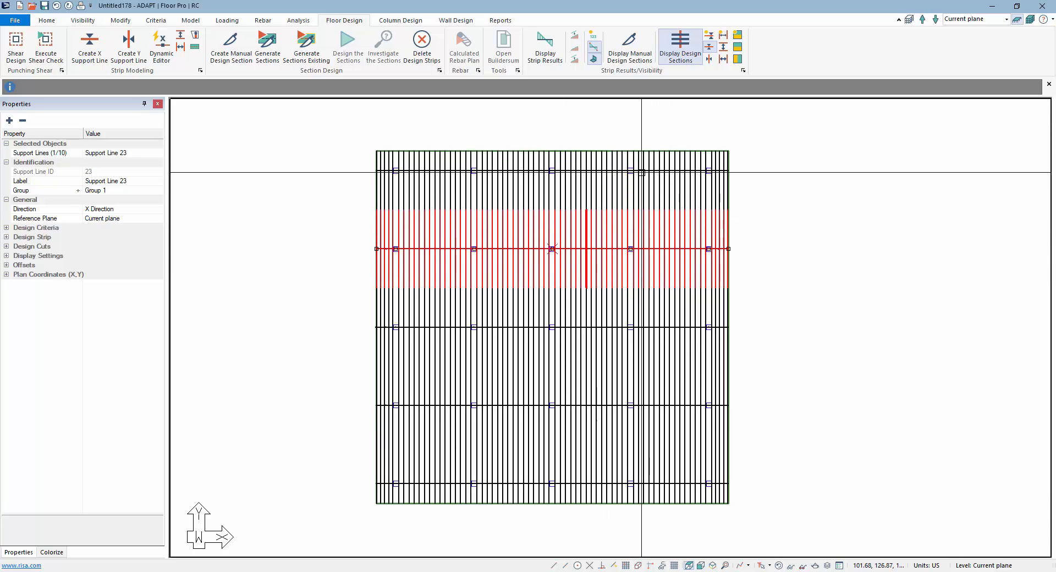
click(761, 214)
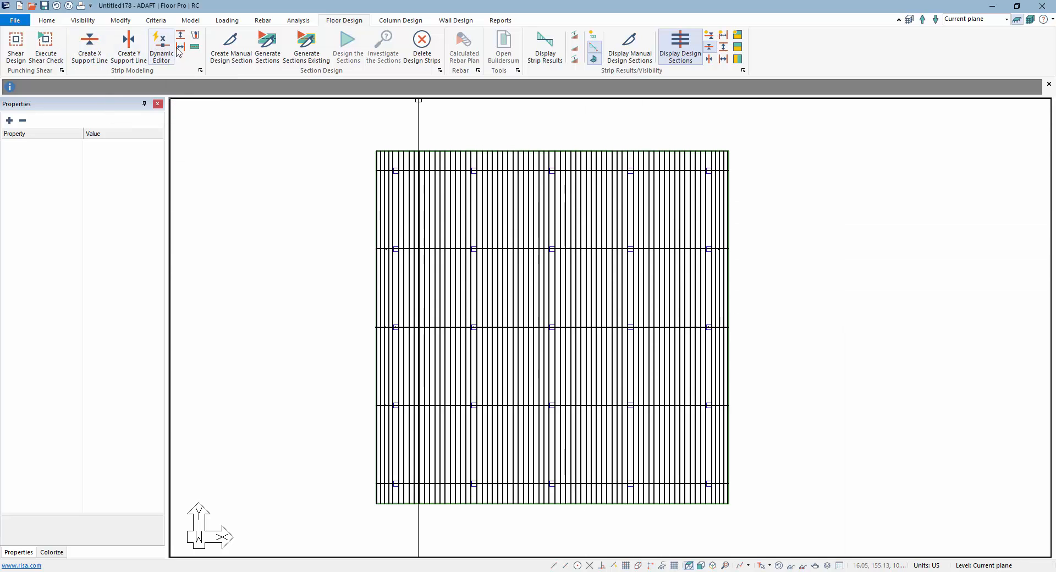
Delete the generated design strips and reopen the Dynamic Editor
click(422, 44)
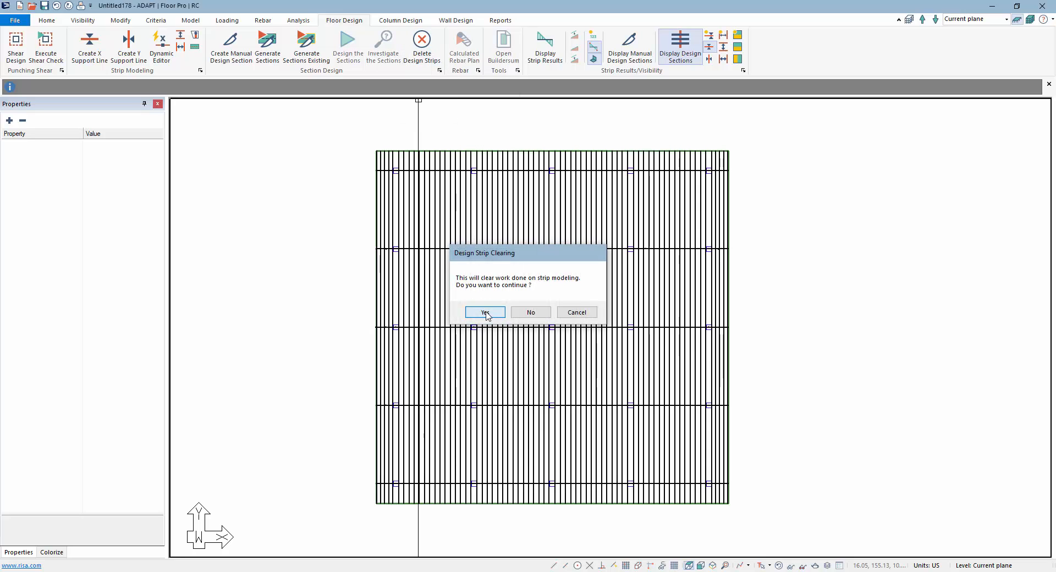
click(485, 312)
click(160, 43)
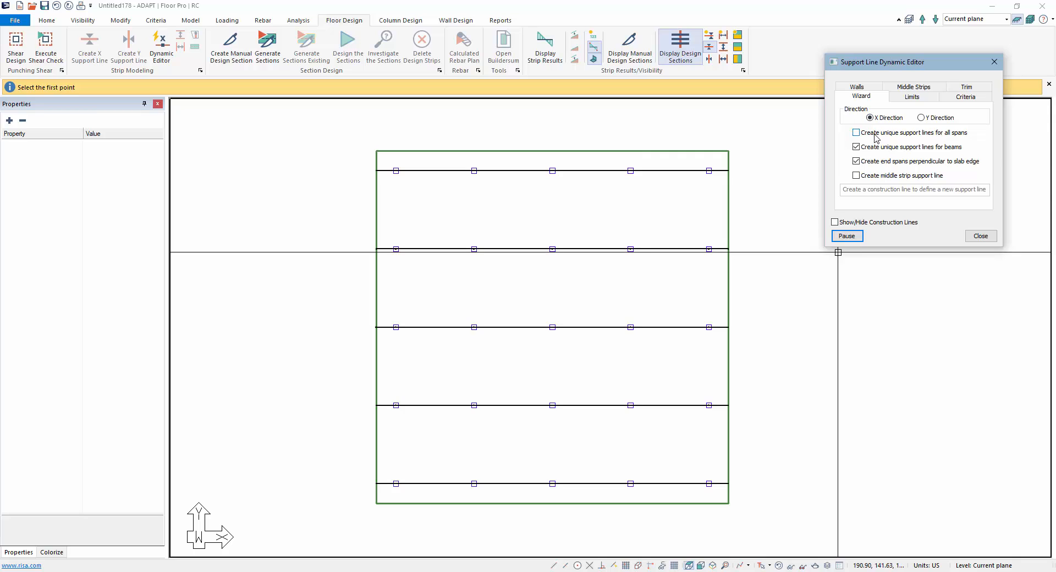
Create an X-direction middle strip support line between the two uppermost column rows with the wizard and check its design strip properties
click(366, 206)
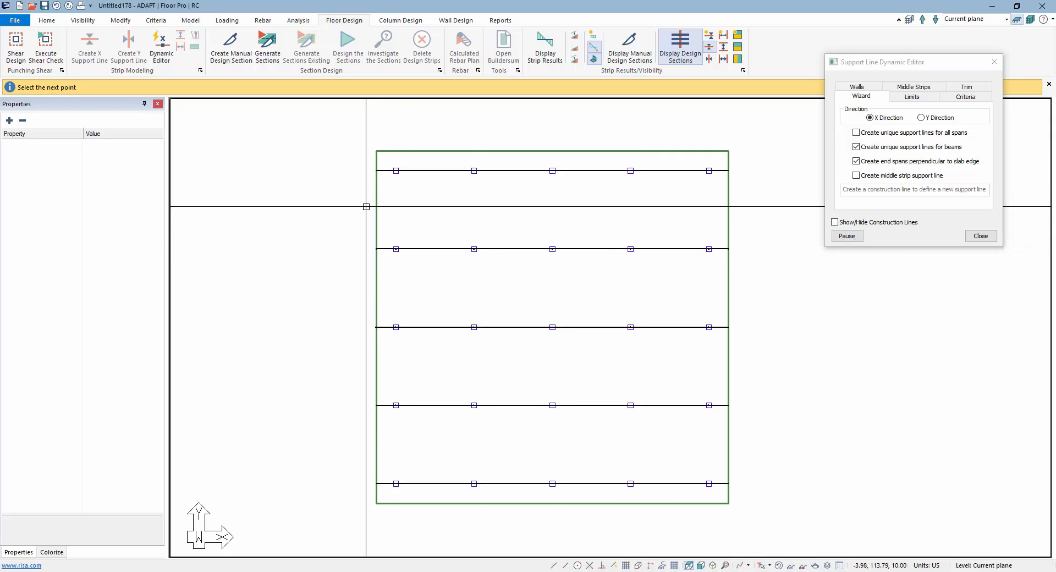
click(750, 209)
click(856, 176)
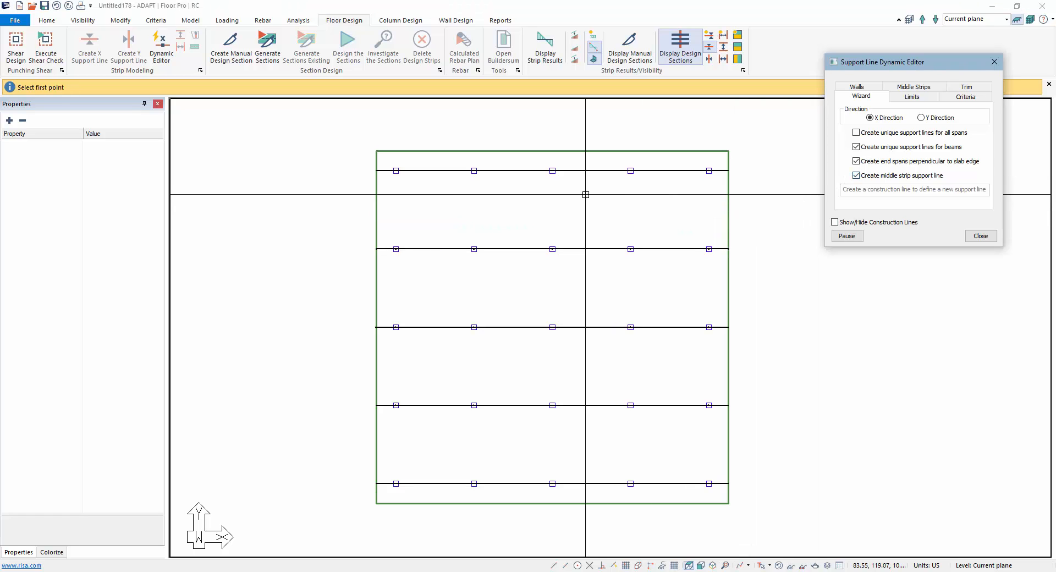
click(366, 208)
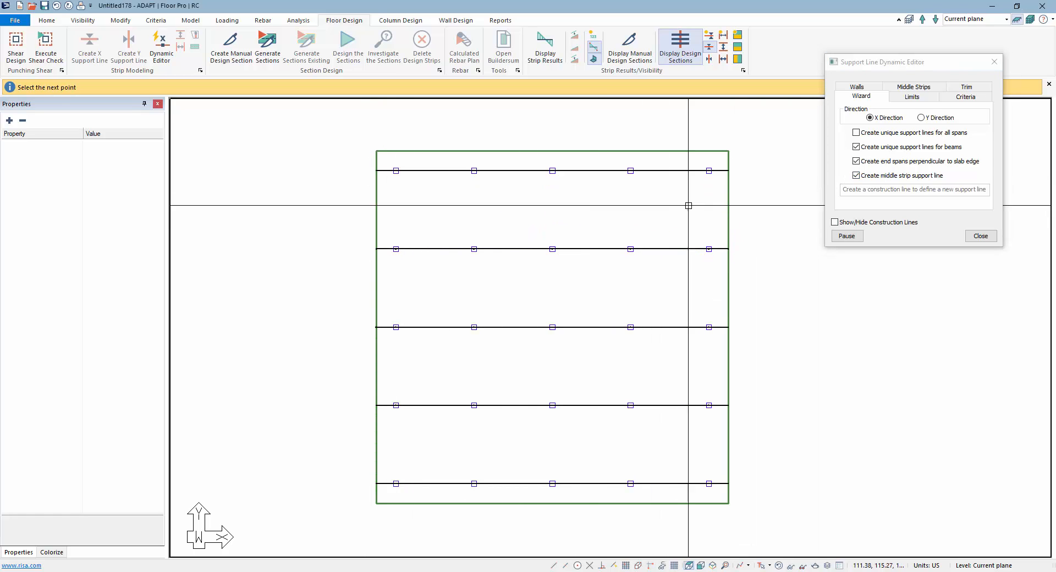
click(739, 209)
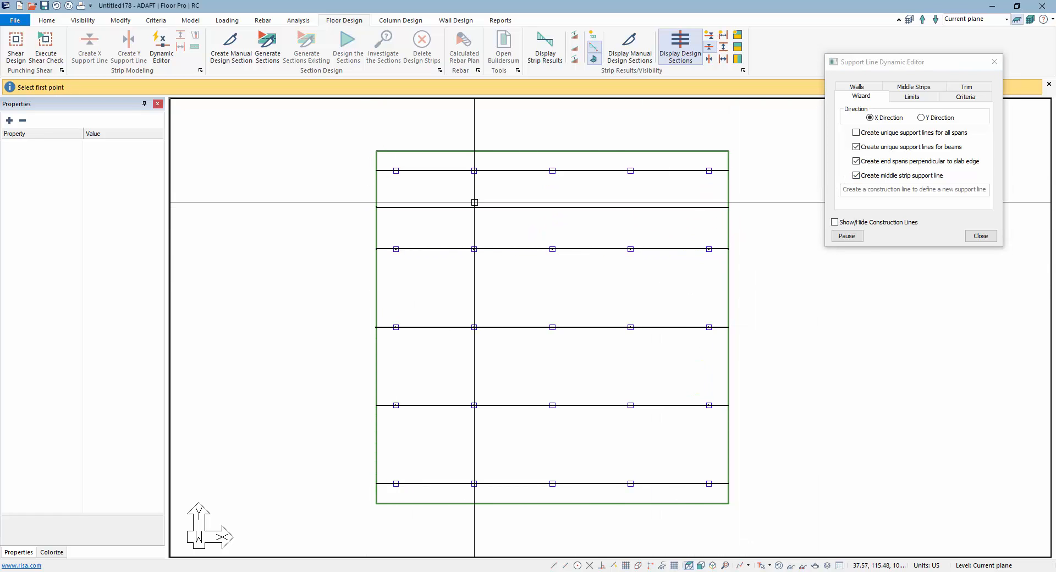
click(980, 236)
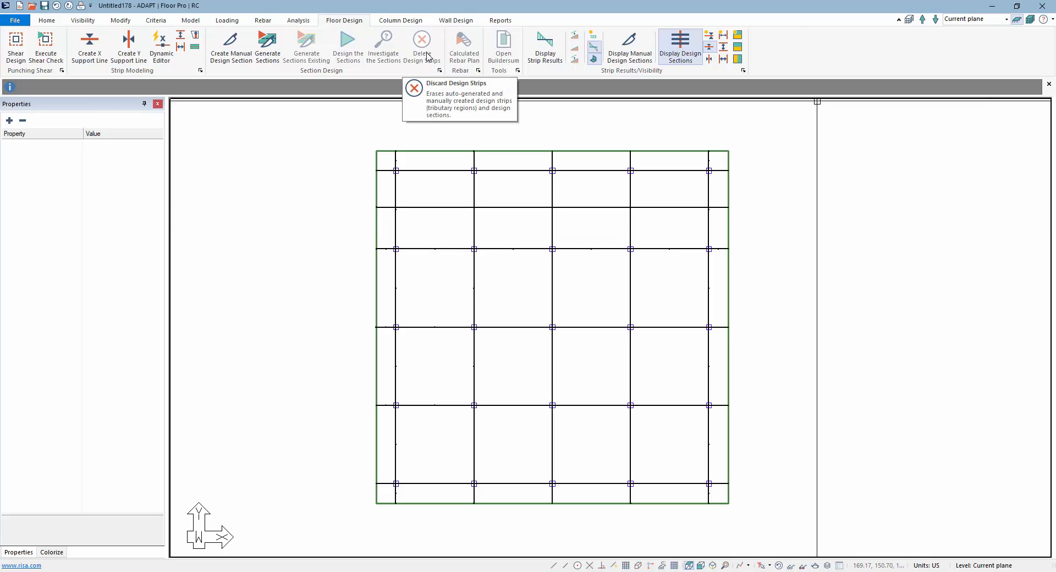
click(419, 206)
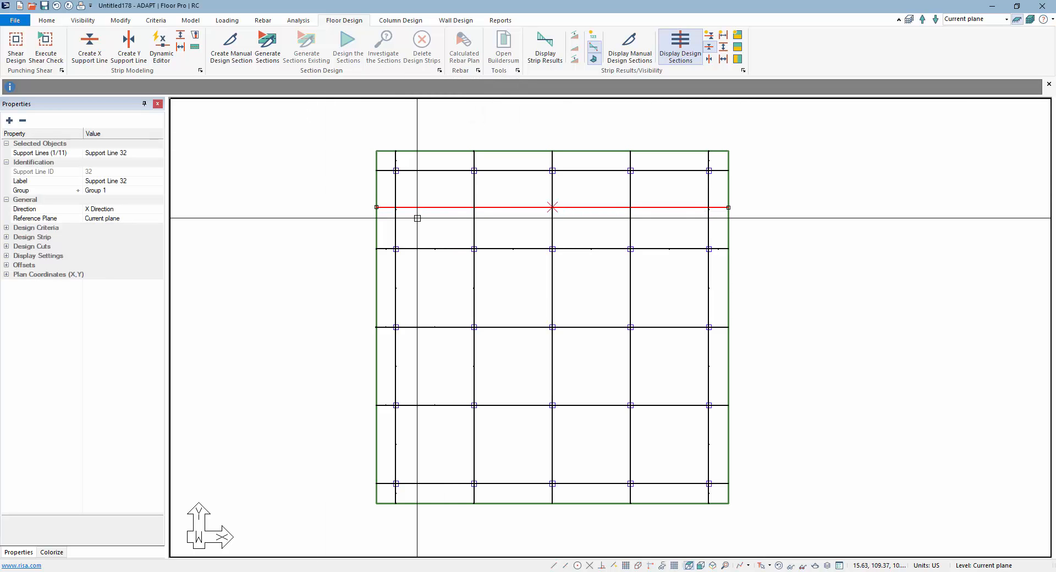
click(6, 238)
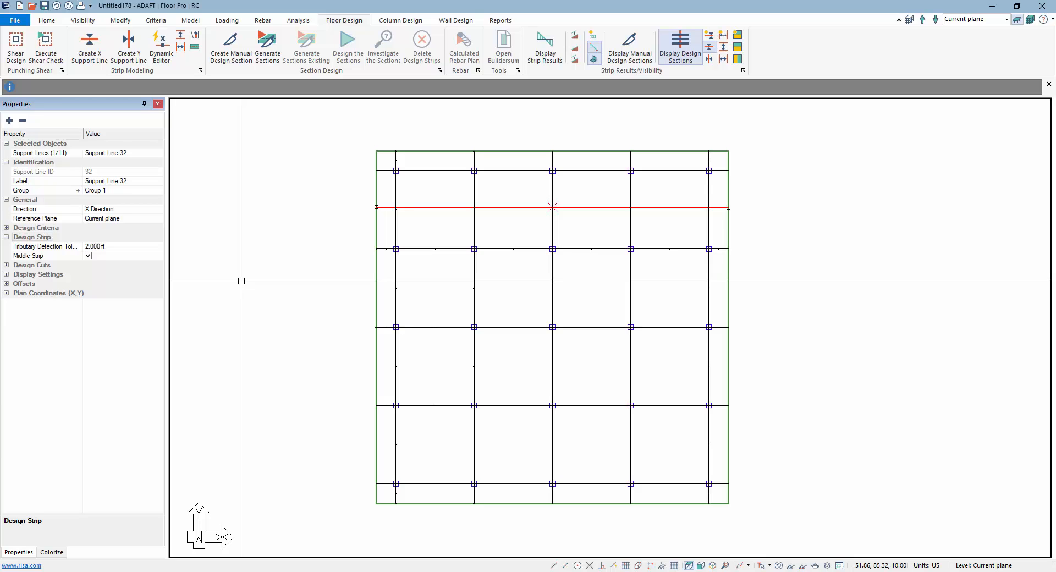
click(268, 263)
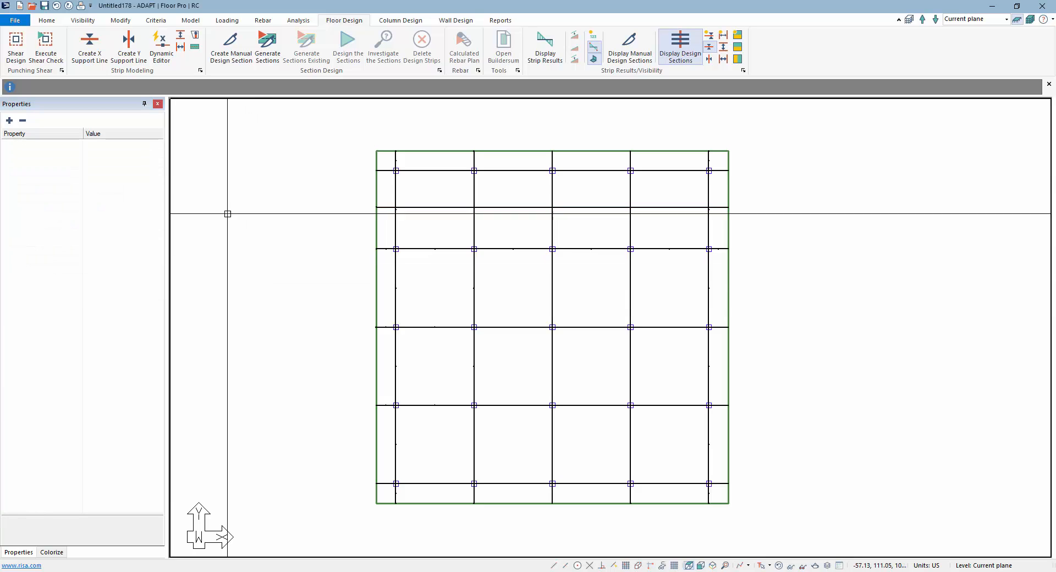
Manually create an X-direction support line midway between the second and third column rows and set it as a middle strip
click(90, 44)
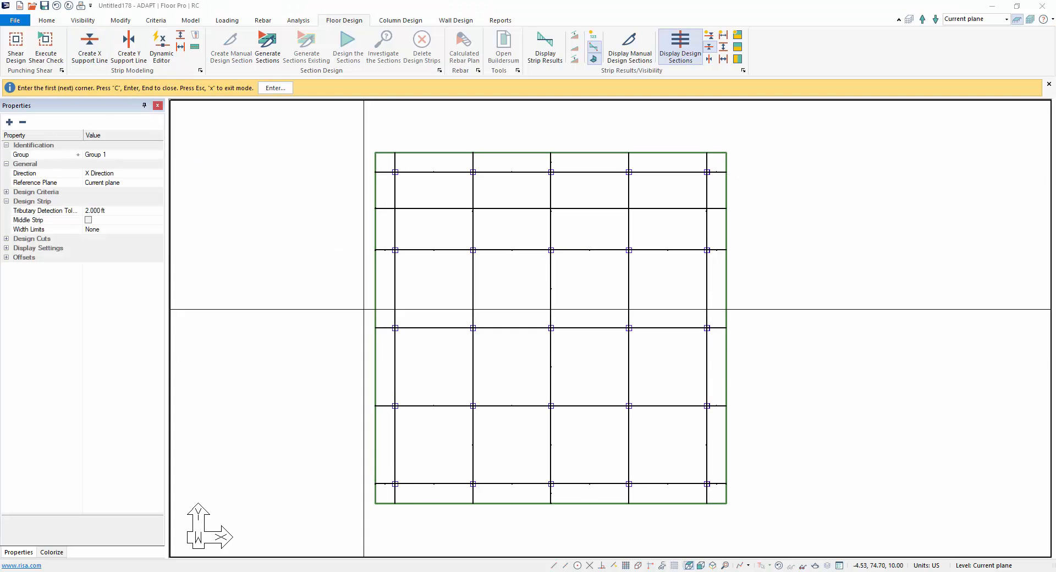
click(375, 290)
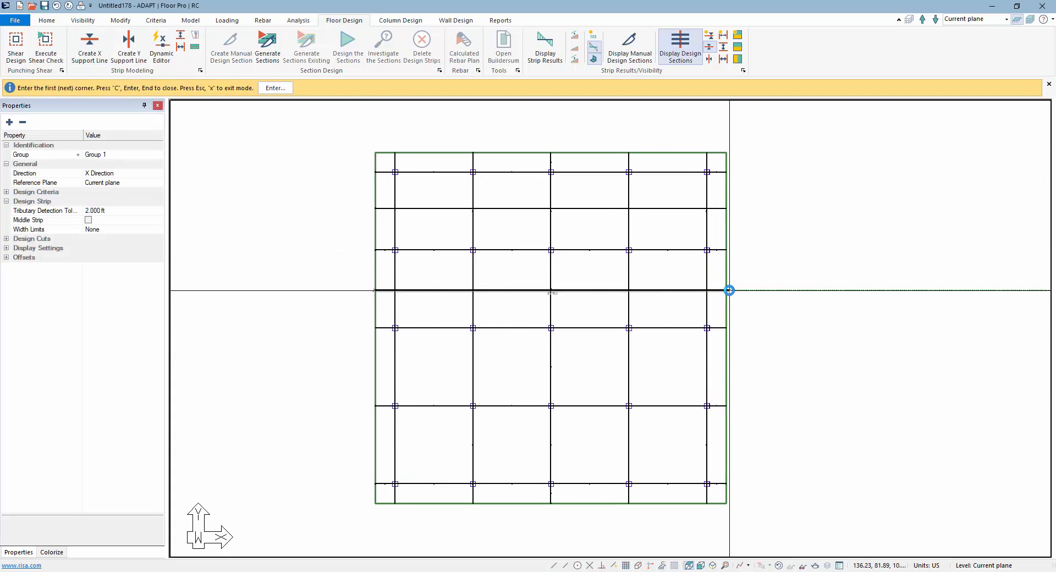
click(730, 291)
key(c)
key(Escape)
click(422, 293)
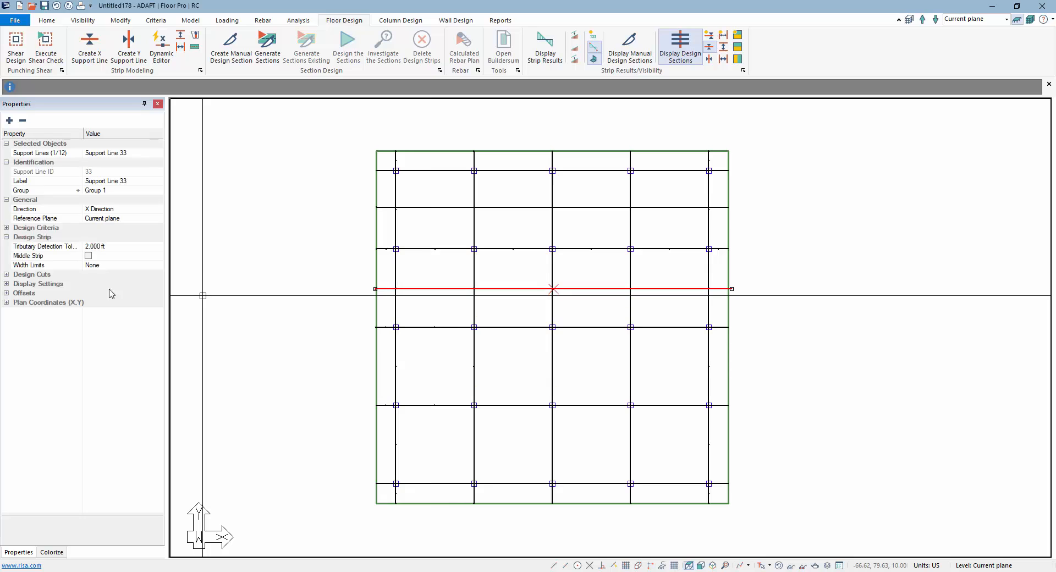
click(87, 256)
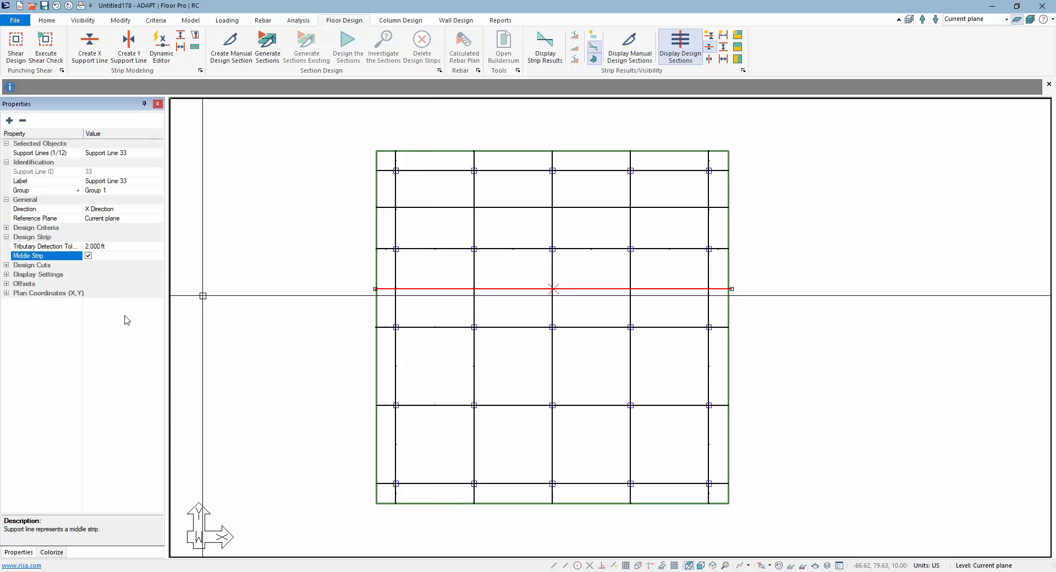
Copy the selected middle strip line into each of the two lowest bays and check the upper copy's Middle Strip property
key(ctrl+v)
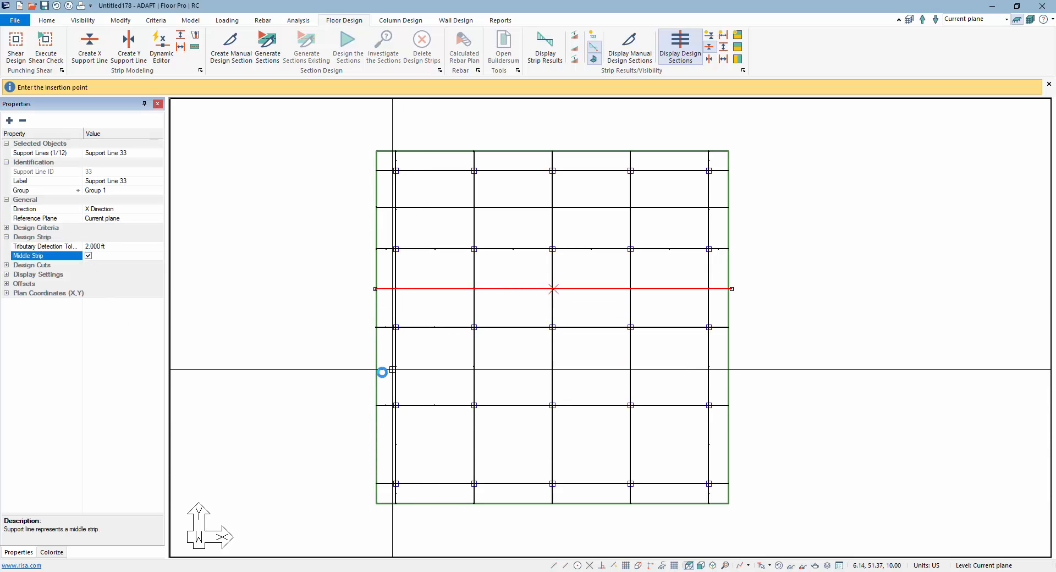
click(371, 367)
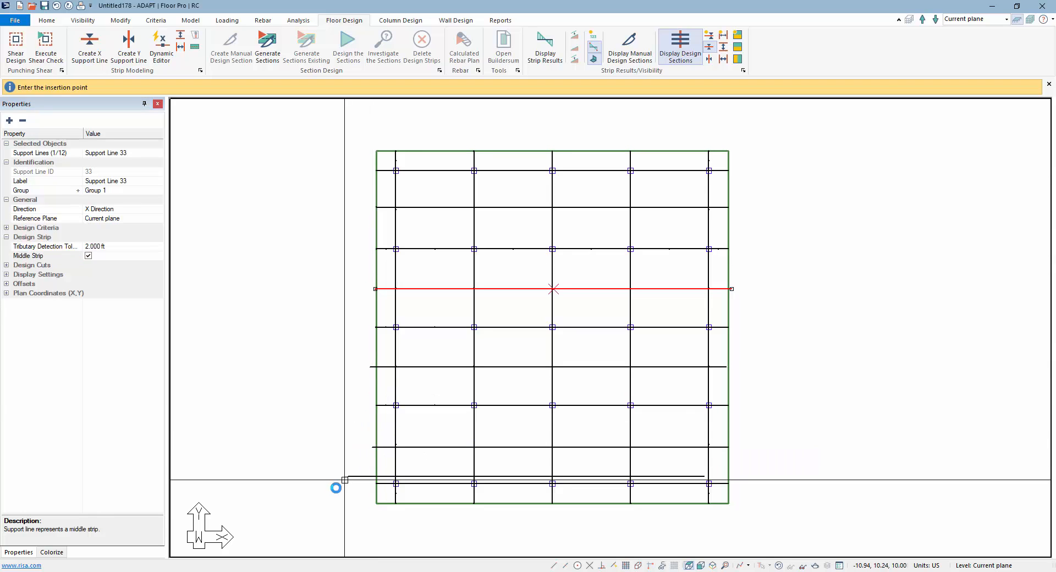
key(Escape)
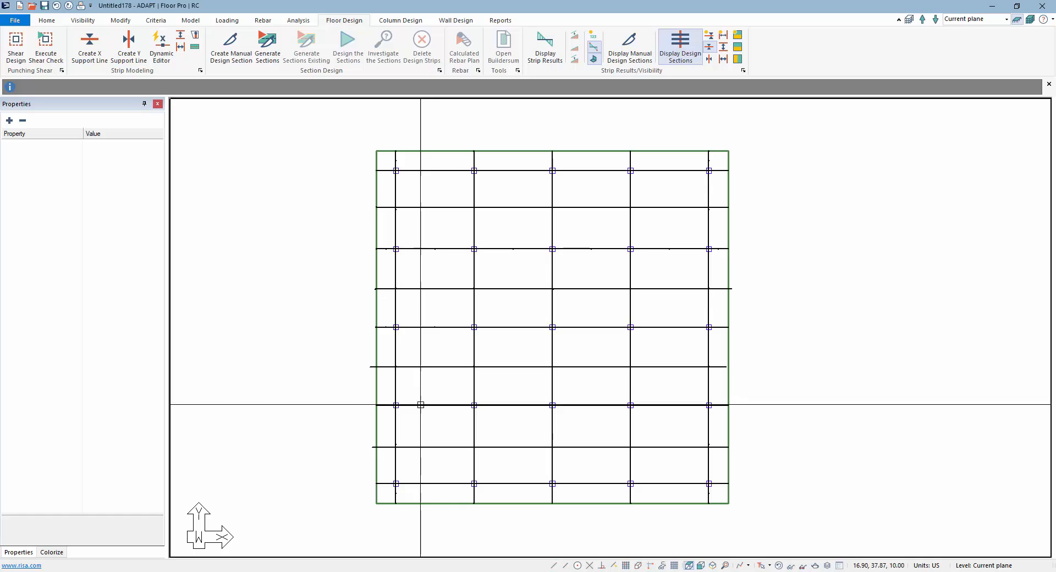
click(444, 367)
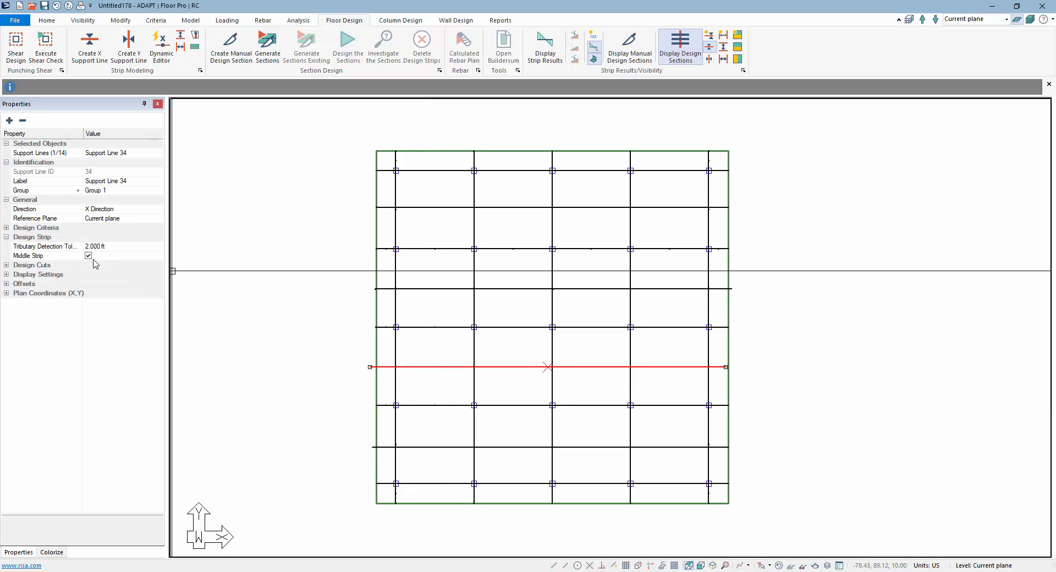
key(Escape)
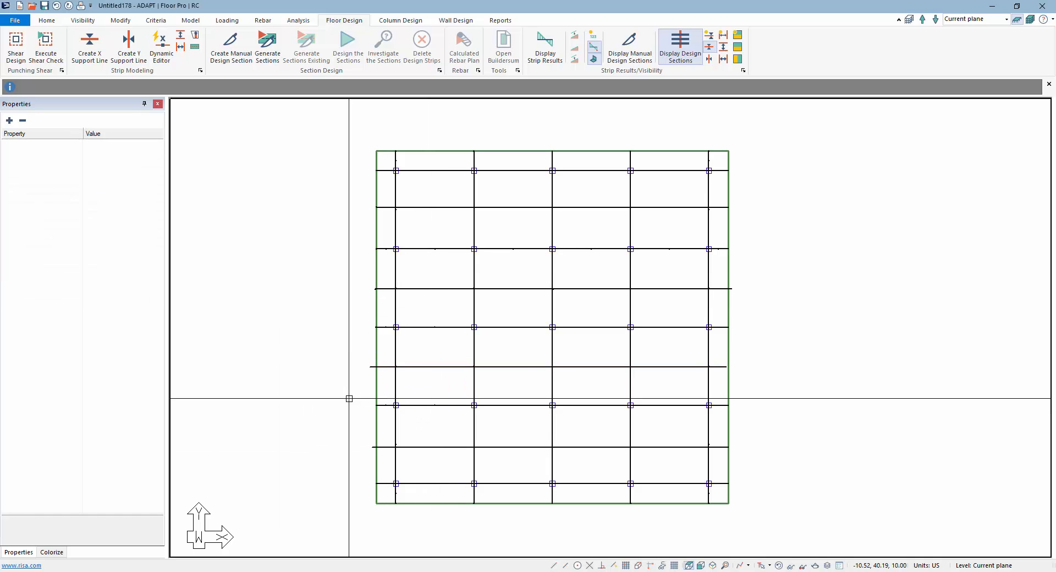
Delete the four X-direction middle strip support lines lying between the column rows
click(413, 445)
key(Escape)
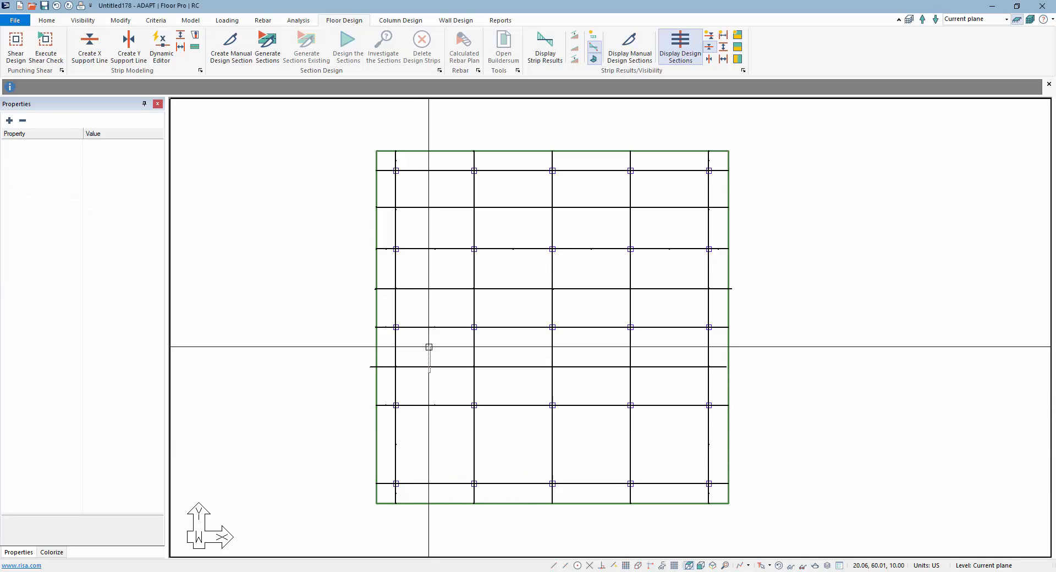
click(424, 283)
key(Delete)
click(423, 205)
key(Delete)
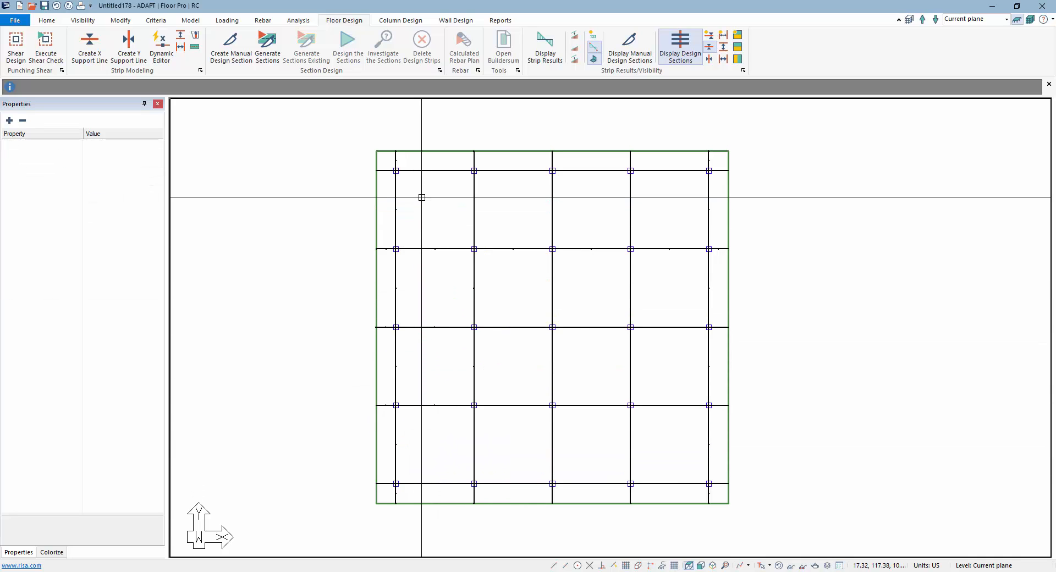
Create all middle strips with the Dynamic Editor, auto-trimmed to the slab edge, and check the uppermost X-direction one's properties
click(160, 44)
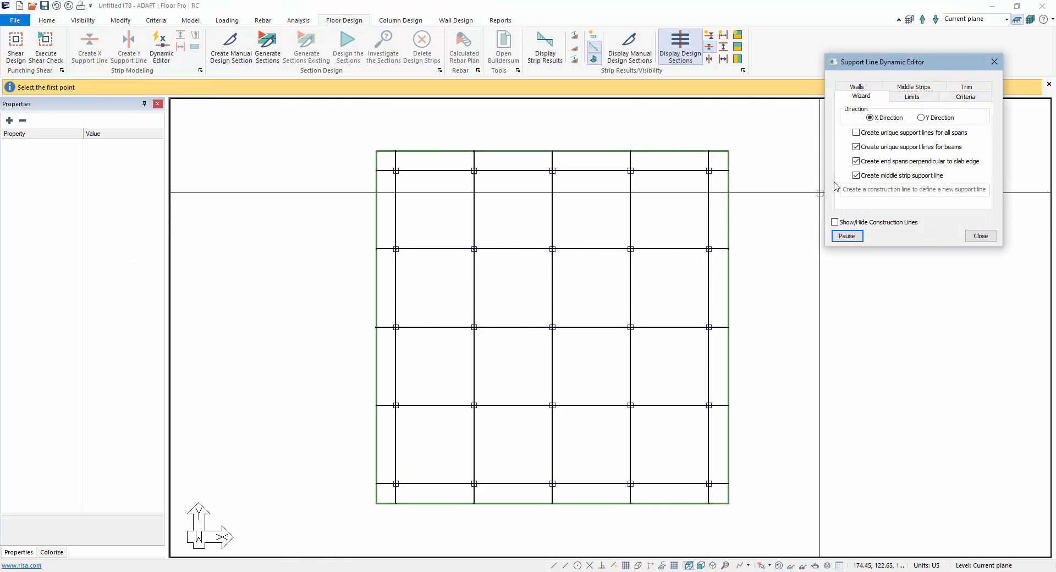
click(911, 88)
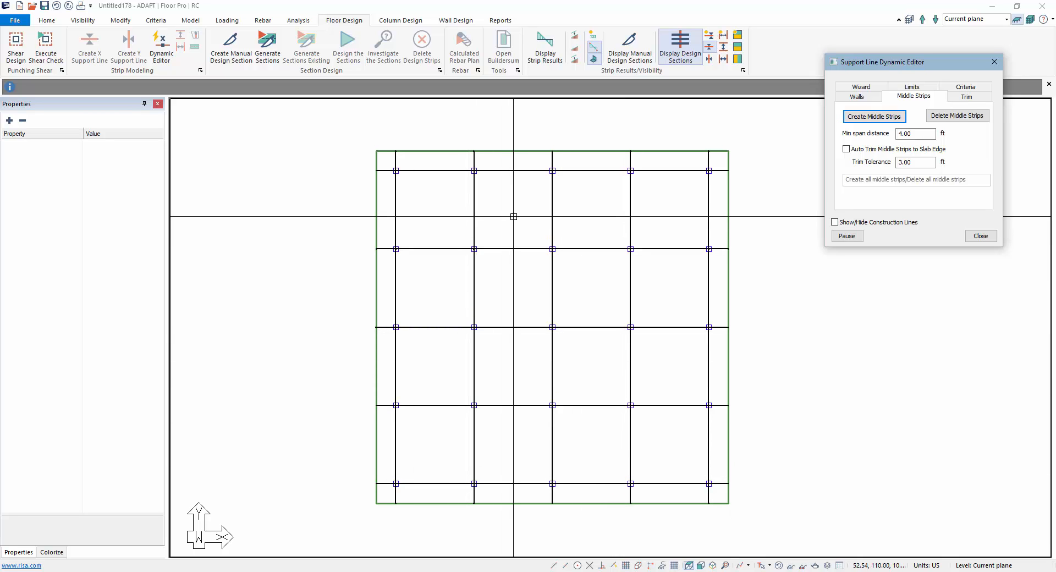
click(846, 149)
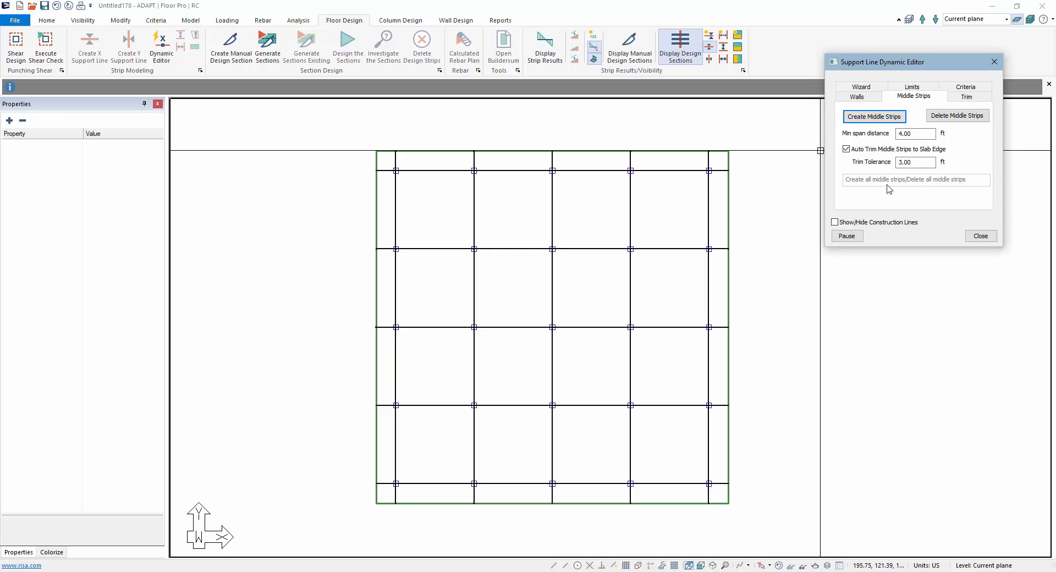
click(876, 117)
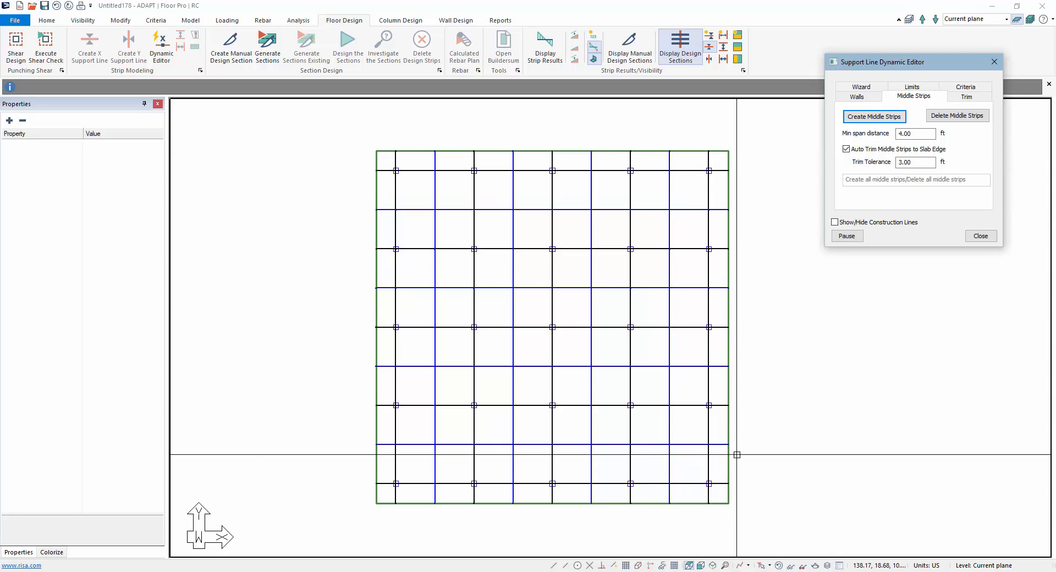
click(981, 235)
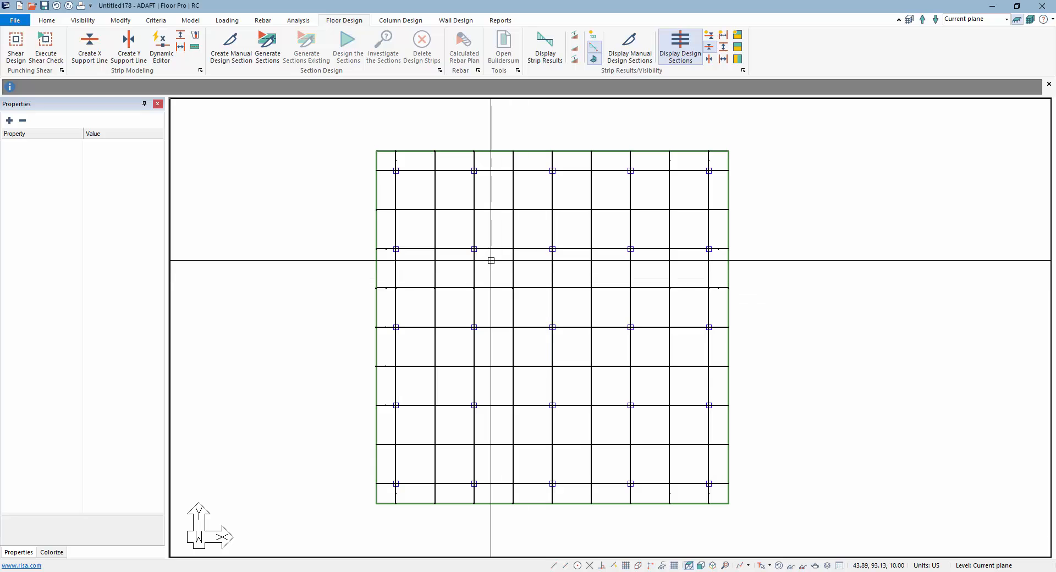
click(419, 210)
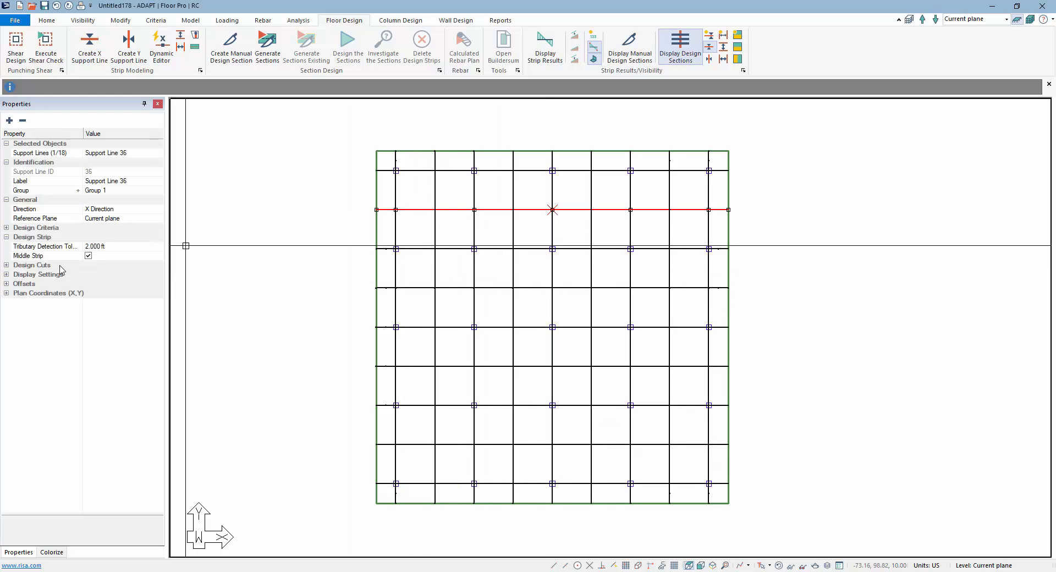
click(253, 283)
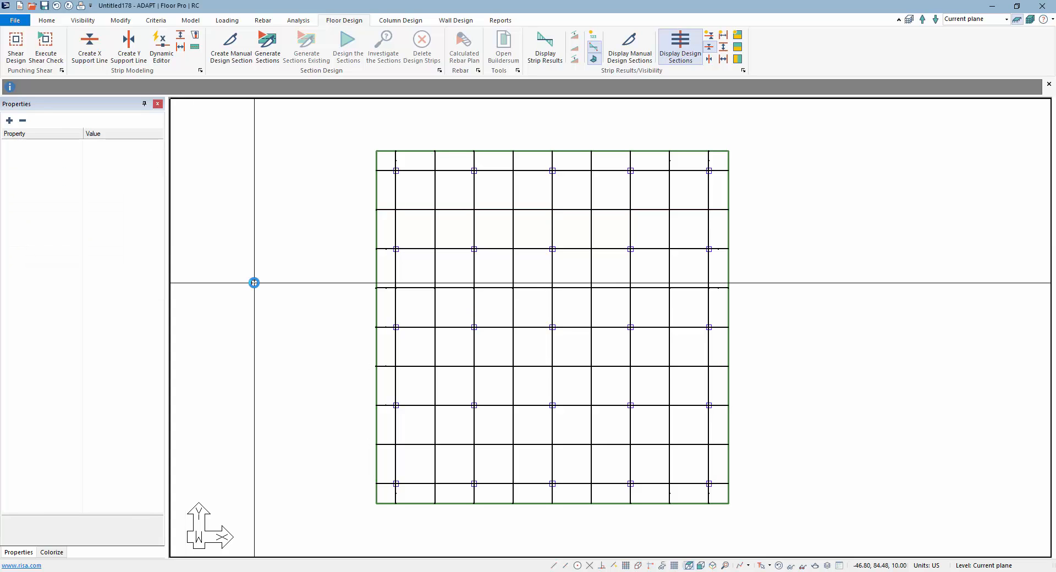
Generate the design sections and display only the X-direction ones
click(268, 47)
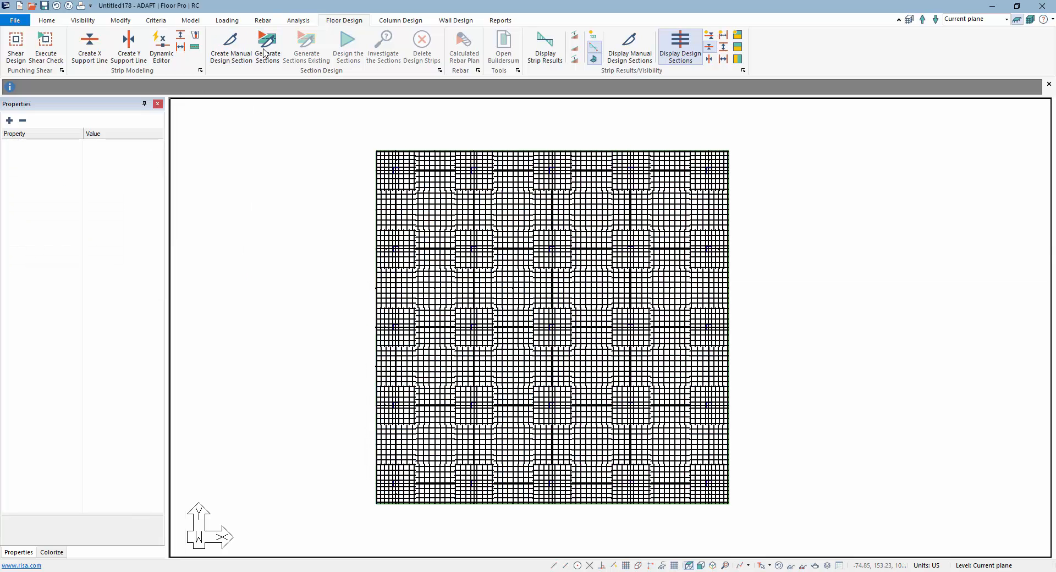
click(710, 47)
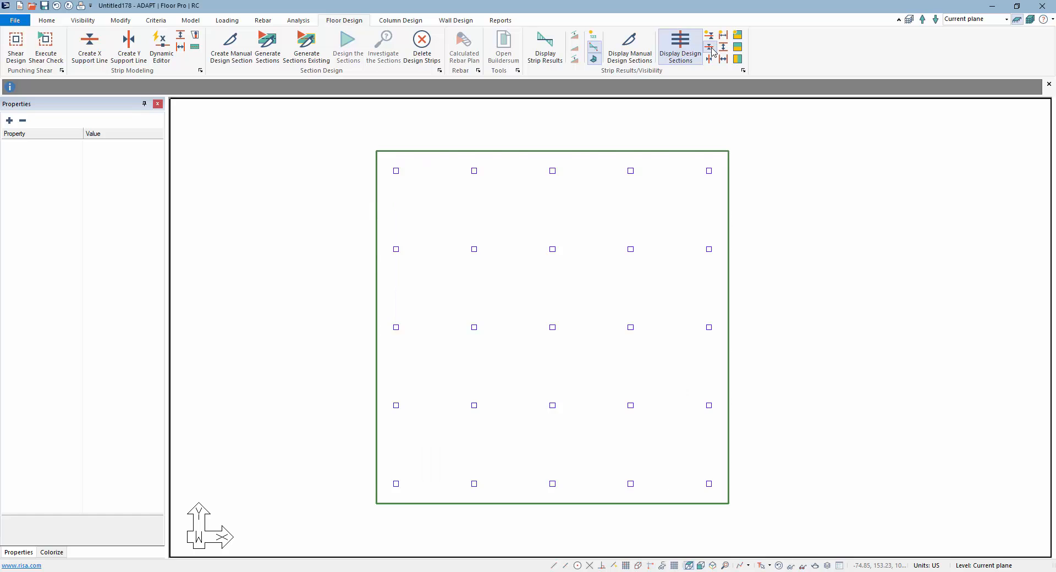
click(710, 47)
Inspect the design strips of the five uppermost X-direction support lines, alternating between column and middle strips
click(602, 169)
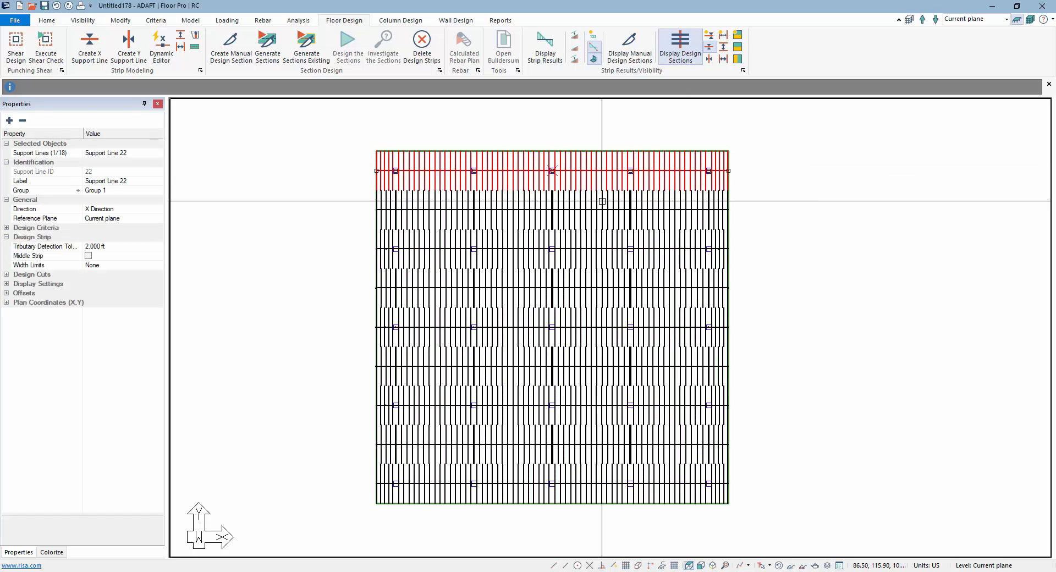
click(602, 210)
click(599, 248)
click(599, 286)
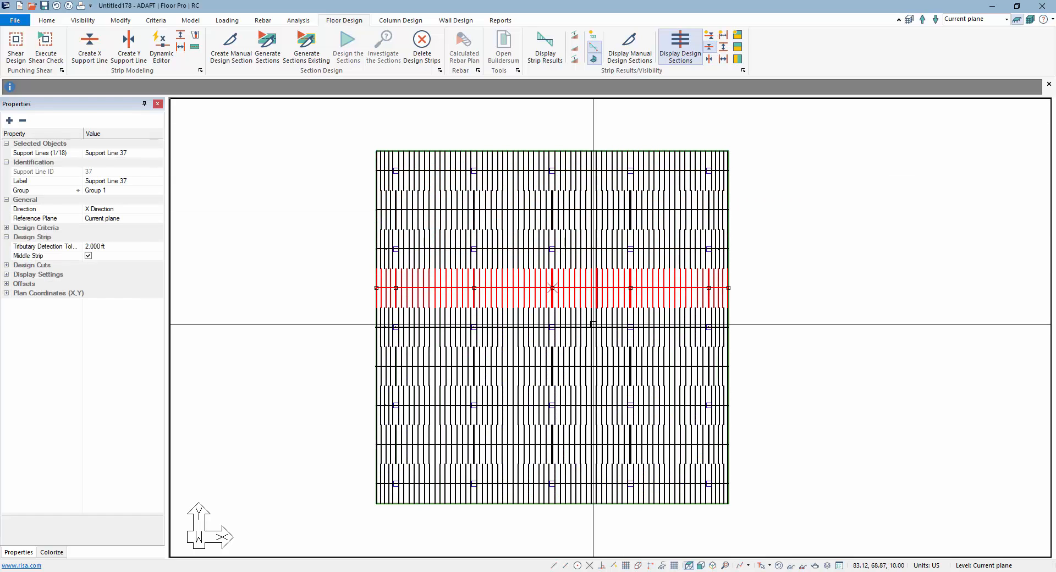
click(592, 326)
click(328, 266)
With the screen annotation pen, mark the two uppermost column rows beside the slab and write 30' between the marks
scroll(348, 189, up, 4)
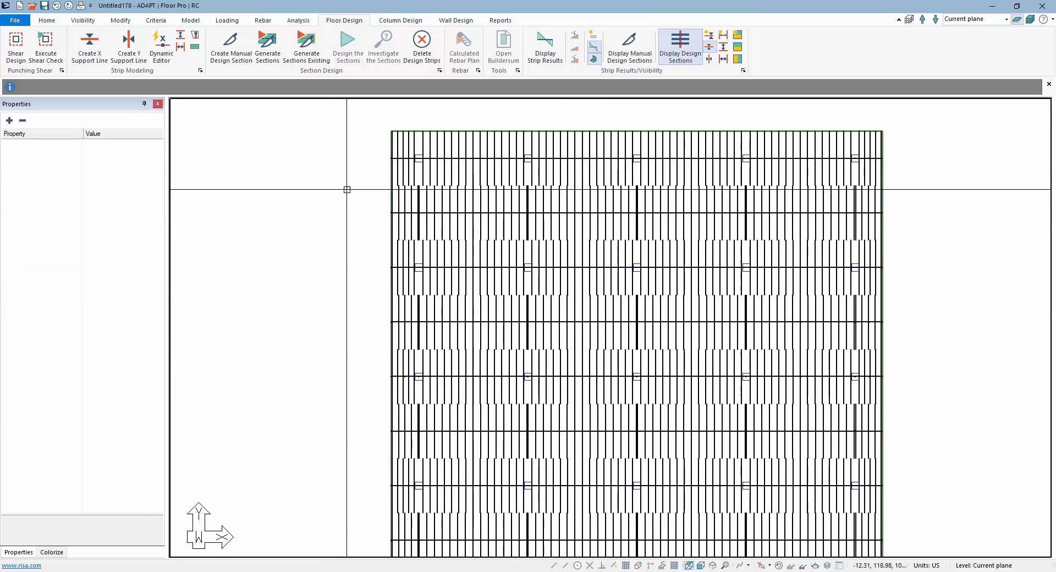
scroll(394, 290, down, 2)
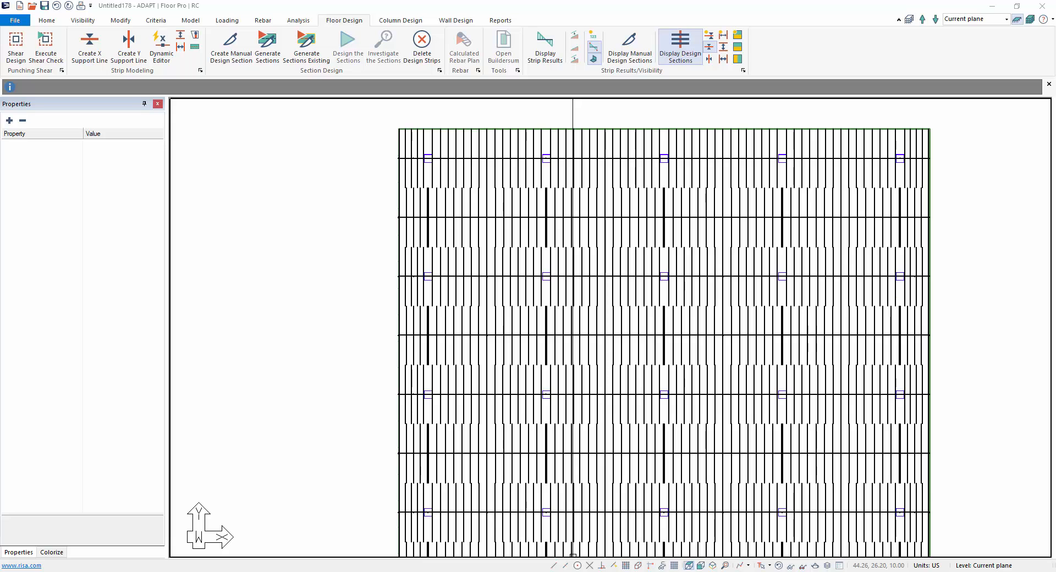
drag(915, 502, 915, 467)
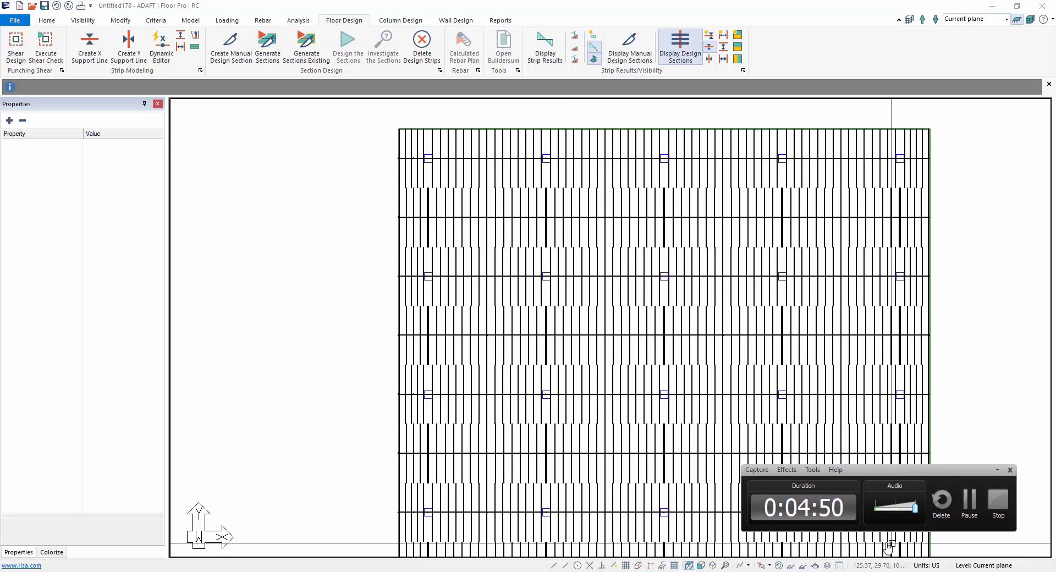
click(1000, 299)
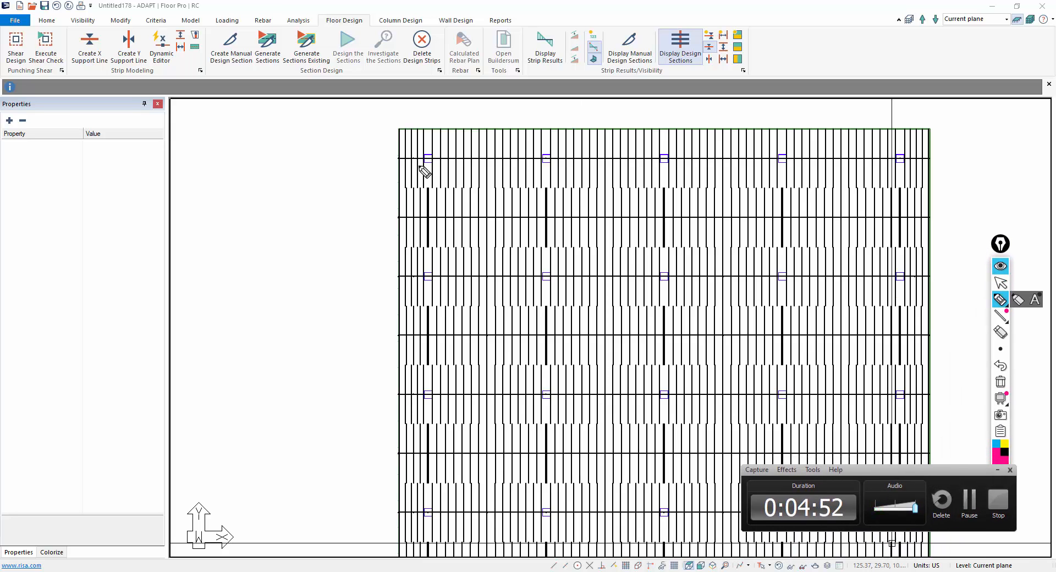
drag(421, 160, 374, 160)
drag(402, 281, 362, 281)
mouse_move(353, 229)
mouse_down()
mouse_move(352, 241)
mouse_move(370, 223)
mouse_up()
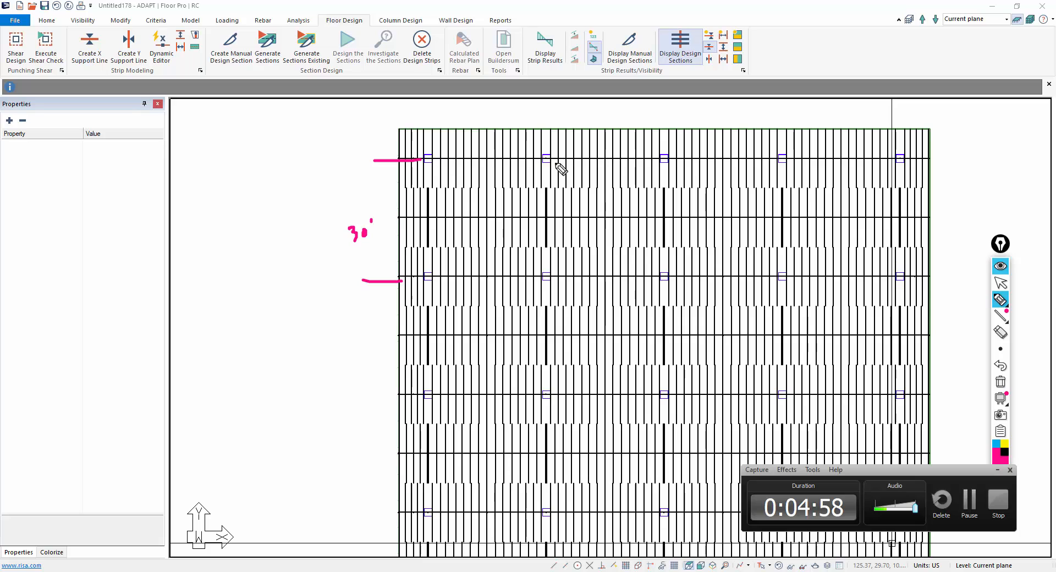
With the annotation pen, mark the middle strip's edges between the two uppermost column rows, writing 15' inside and 7.5 on either side
click(444, 158)
click(444, 183)
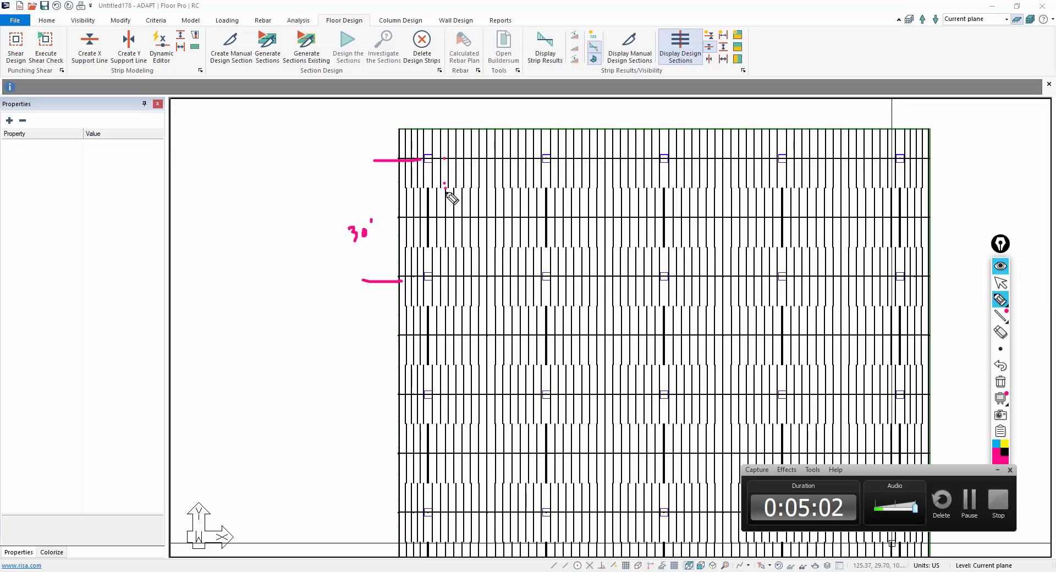
click(447, 244)
drag(407, 186, 384, 186)
mouse_move(407, 240)
mouse_down()
mouse_move(387, 243)
mouse_move(388, 217)
mouse_up()
drag(392, 201, 392, 204)
click(383, 172)
drag(373, 169, 388, 173)
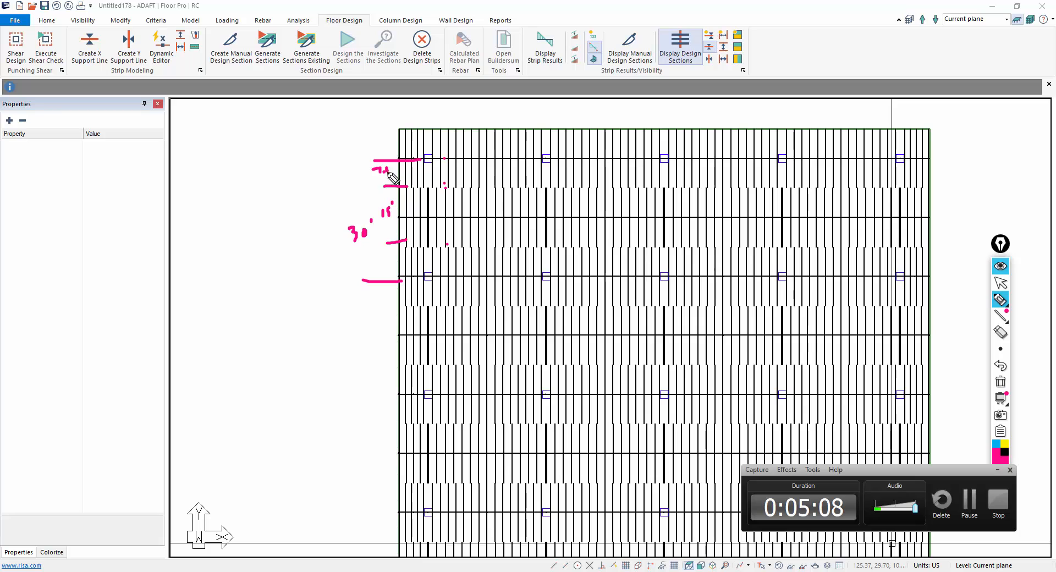
drag(372, 256, 384, 268)
click(382, 258)
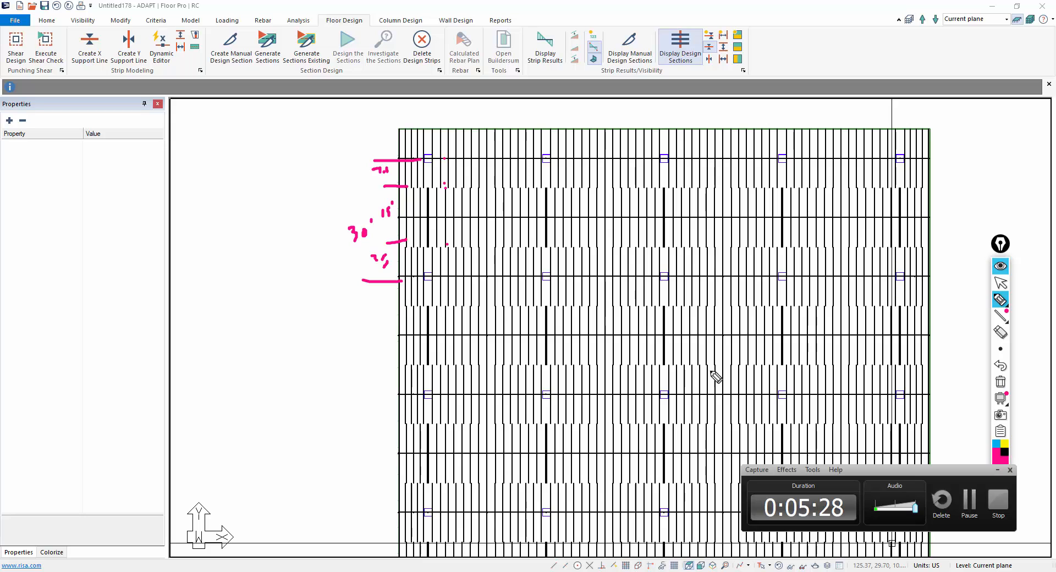
Clear the pen marks and delete the existing design strips with the Dynamic Editor paused
click(1000, 381)
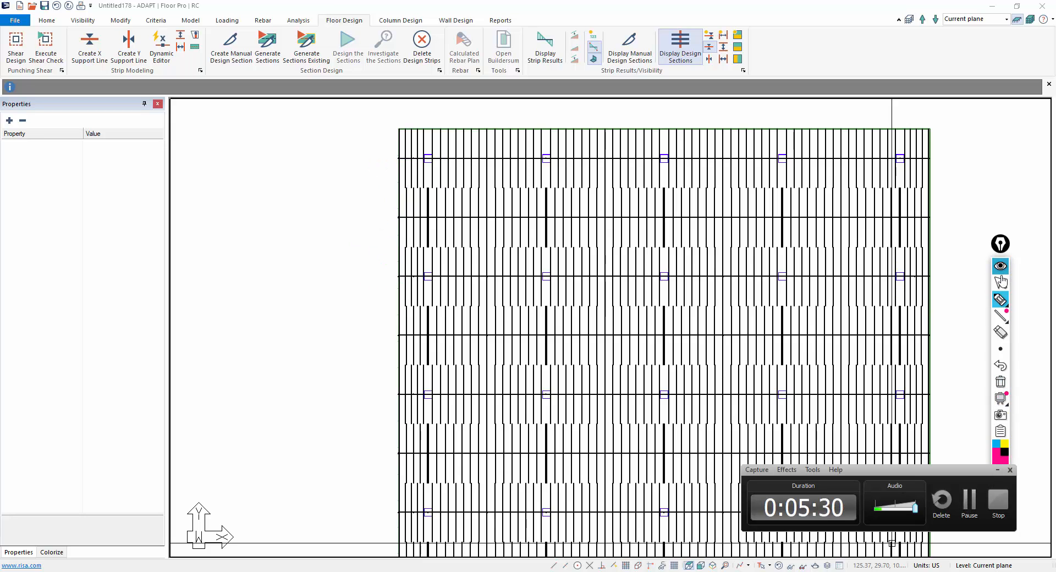
click(1000, 282)
click(161, 44)
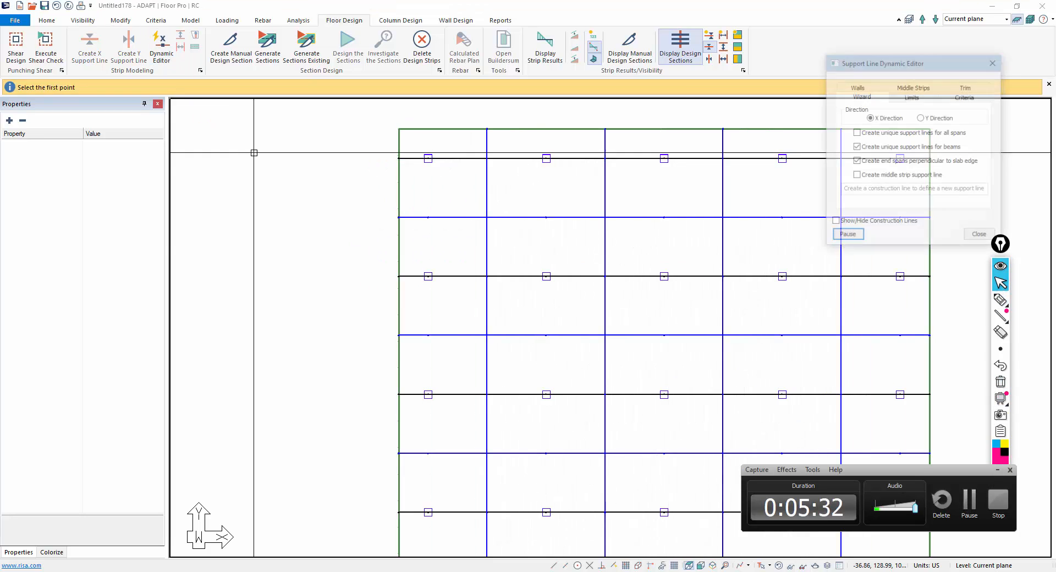
click(847, 236)
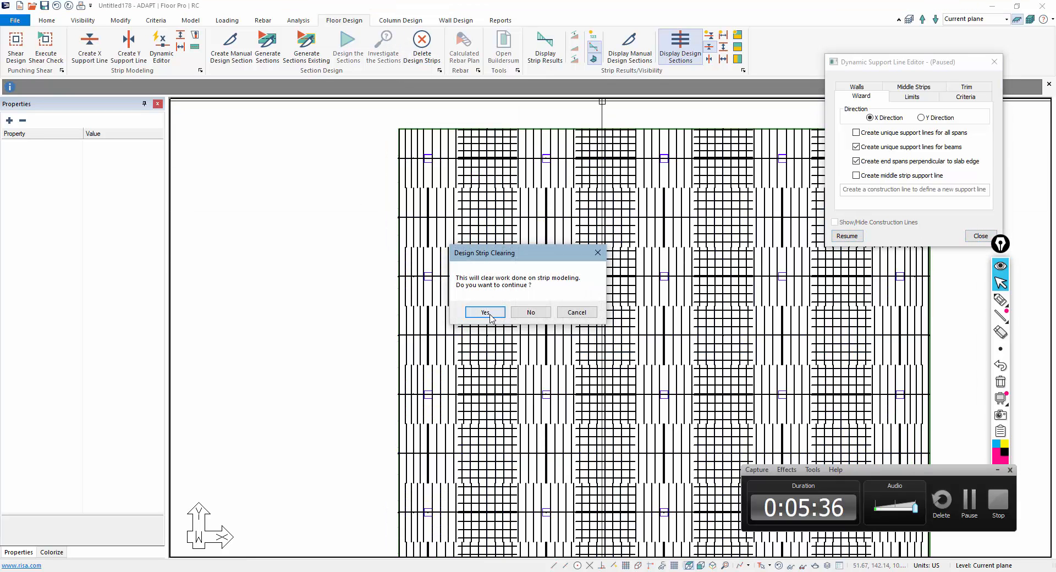
click(486, 312)
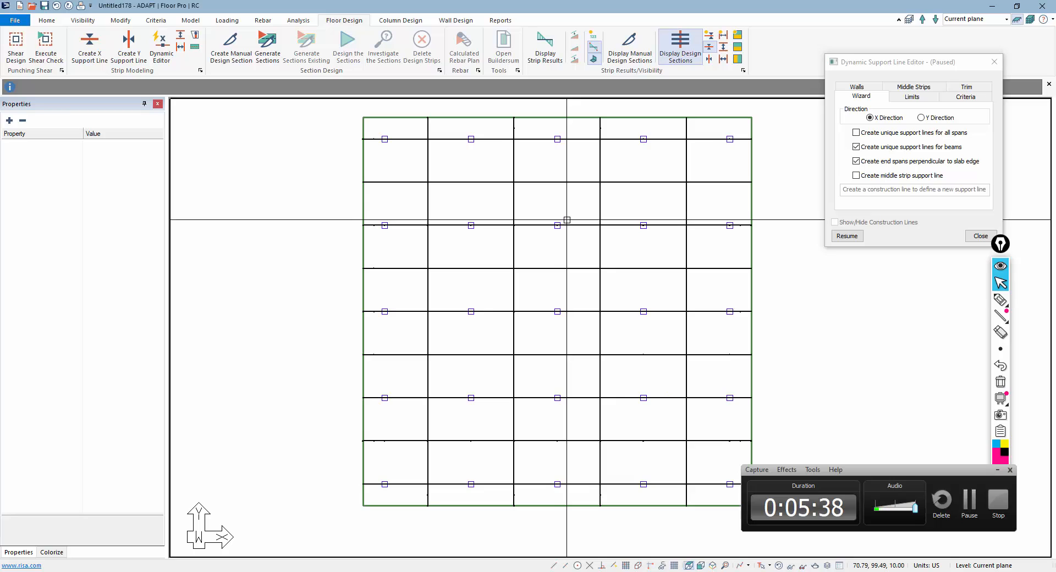
Resume the Dynamic Editor and delete, then recreate, all middle strips with auto-trim to the slab edge on
click(900, 94)
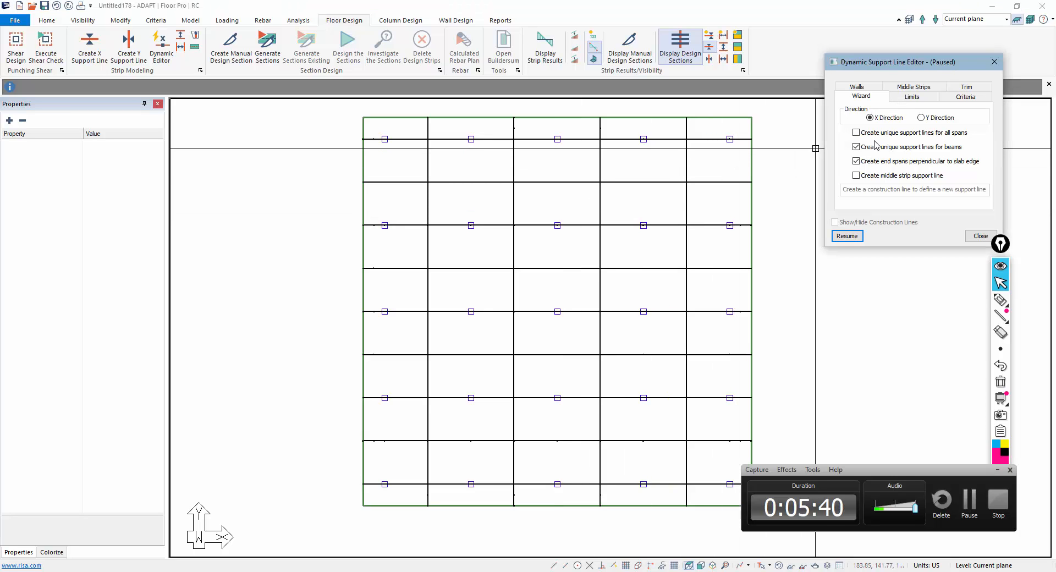
click(847, 236)
click(914, 87)
click(956, 116)
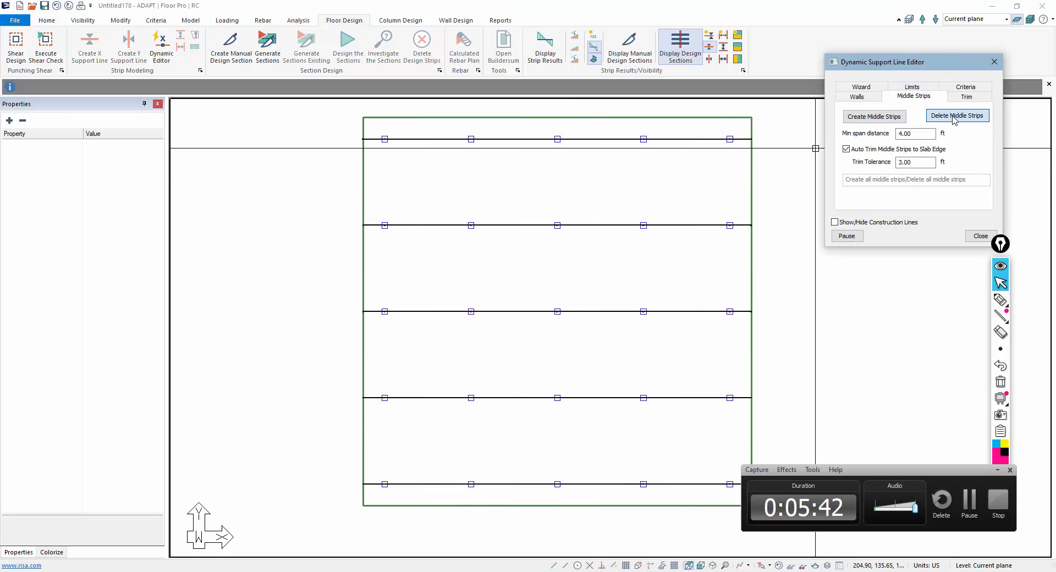
click(874, 117)
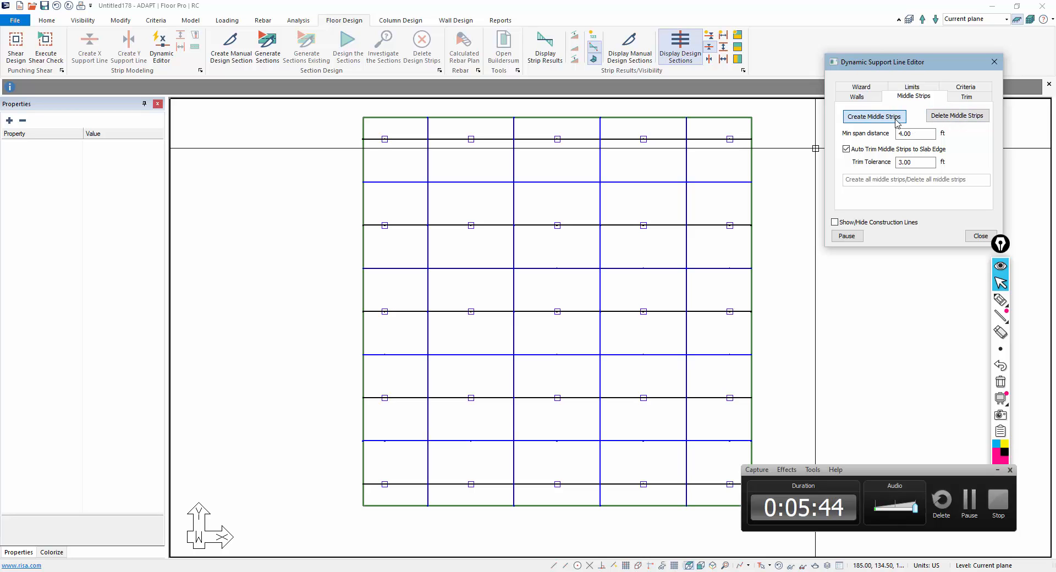
click(938, 117)
click(891, 117)
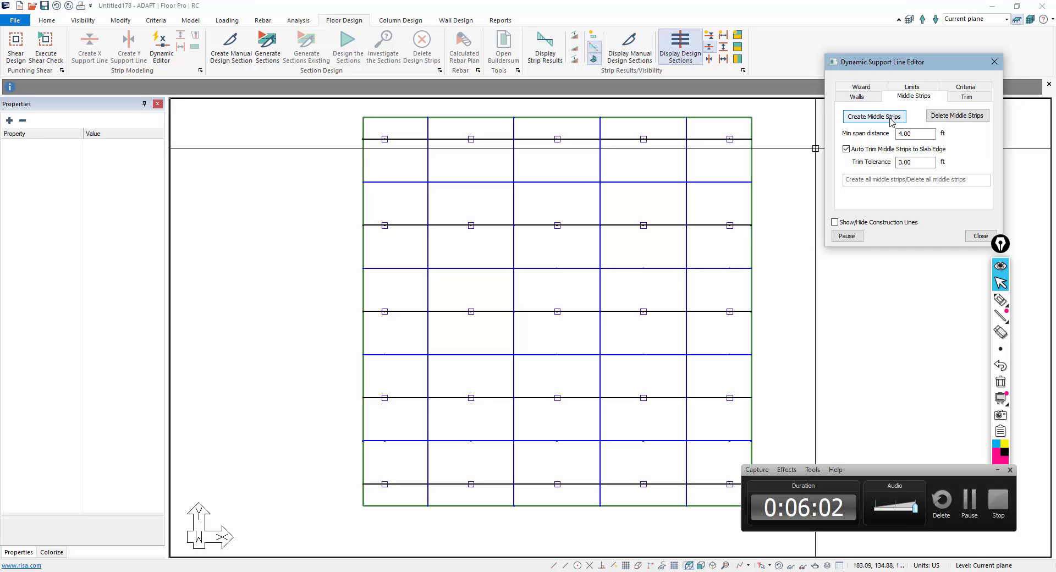
click(892, 119)
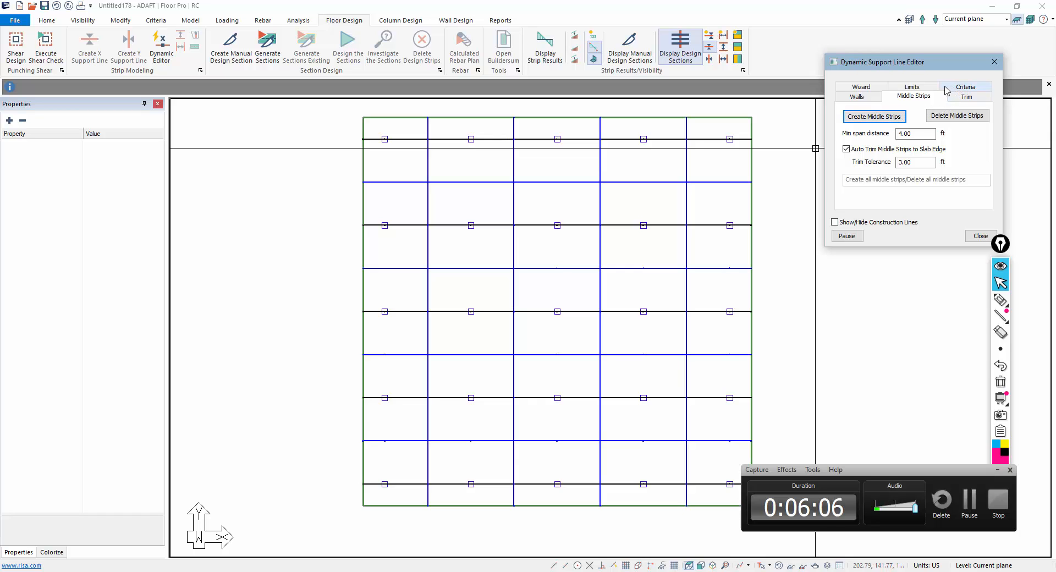
Display the support lines of both directions with their tributary region limits in the Dynamic Editor
click(912, 87)
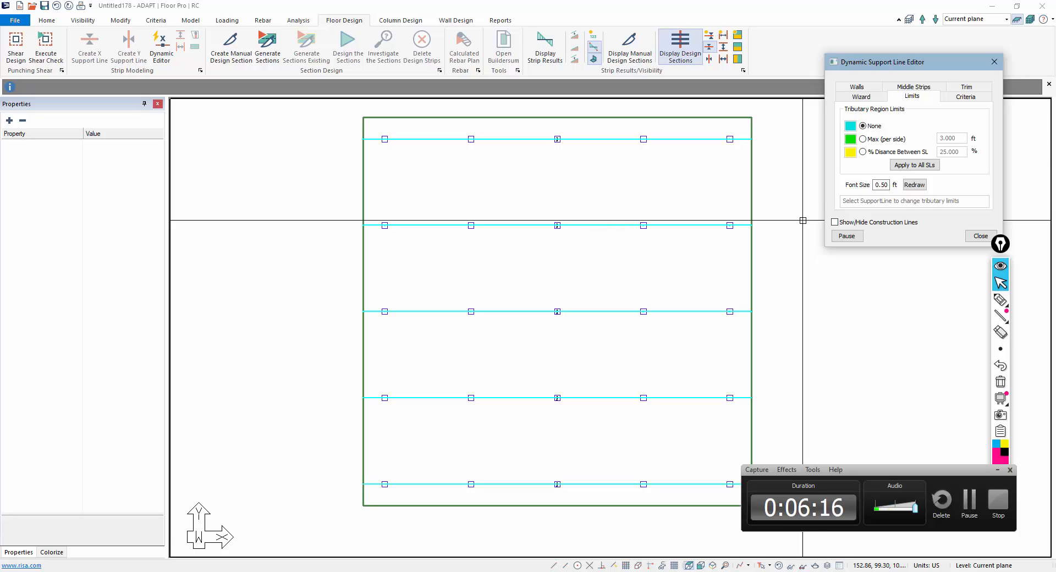
click(914, 87)
click(874, 116)
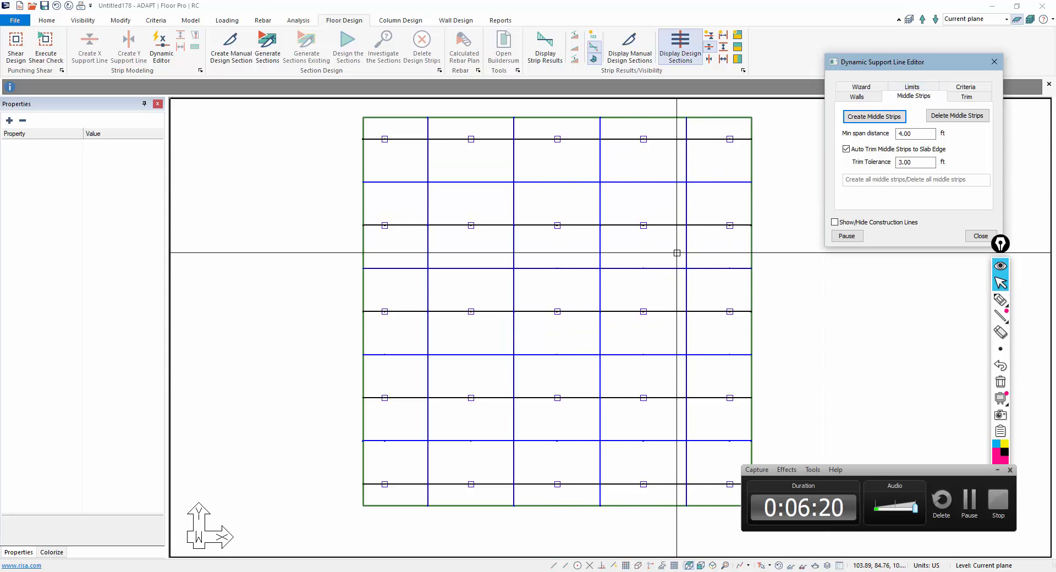
click(902, 88)
scroll(632, 176, down, 1)
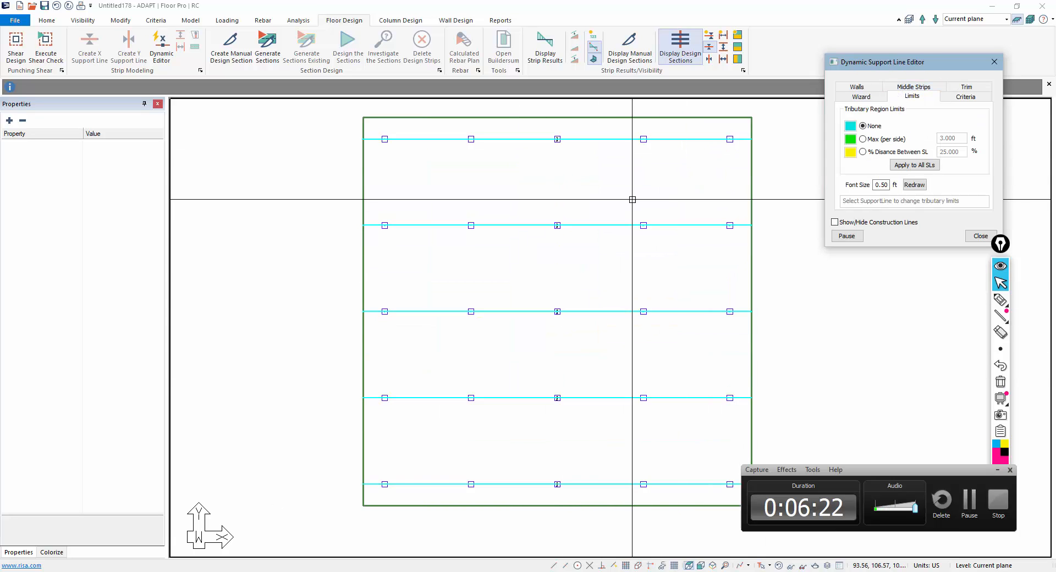
scroll(580, 184, up, 2)
scroll(724, 169, down, 2)
click(847, 235)
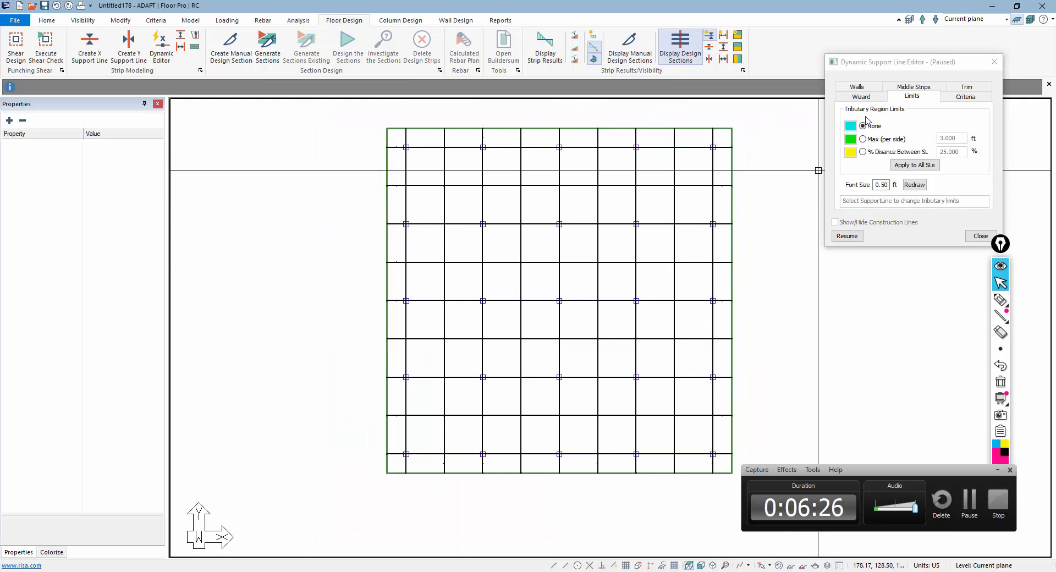
click(847, 235)
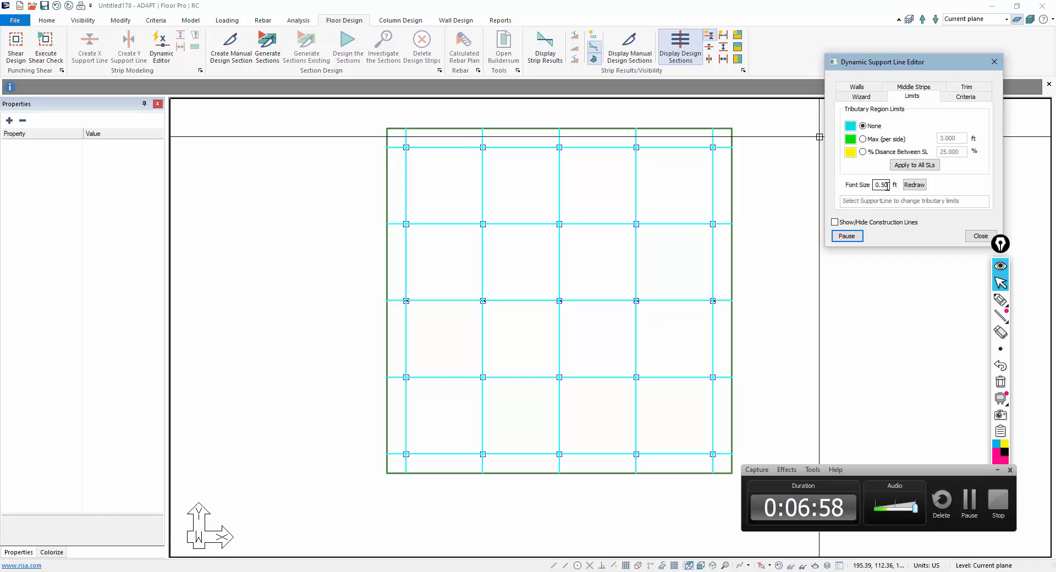
Set the tributary limit labels' font size to 3.00 ft and redraw them
drag(886, 185, 856, 189)
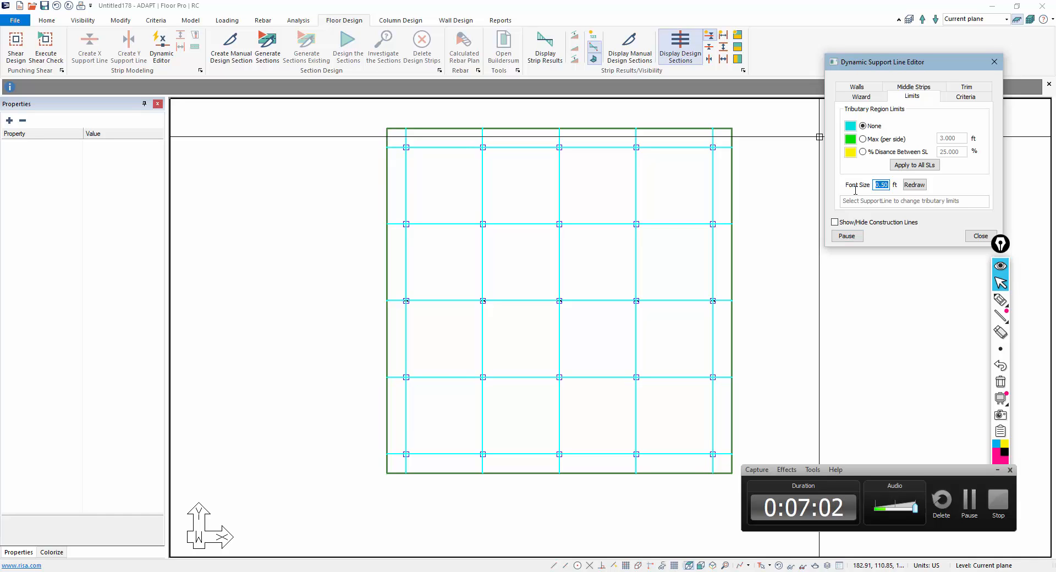
text(3.00)
click(914, 185)
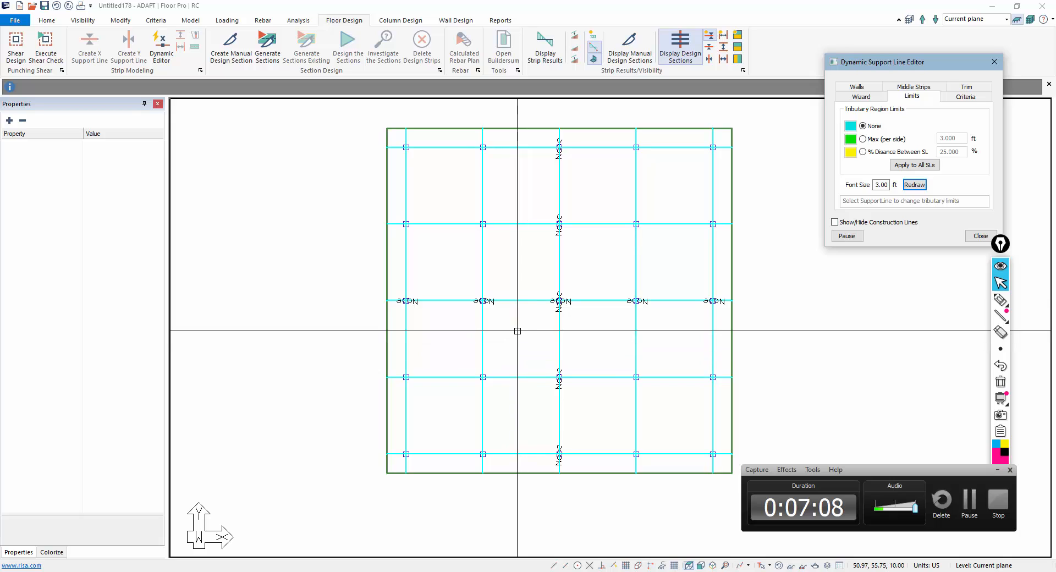
Limit the tributary region to 15% of the distance between support lines and apply it to all support lines
click(863, 153)
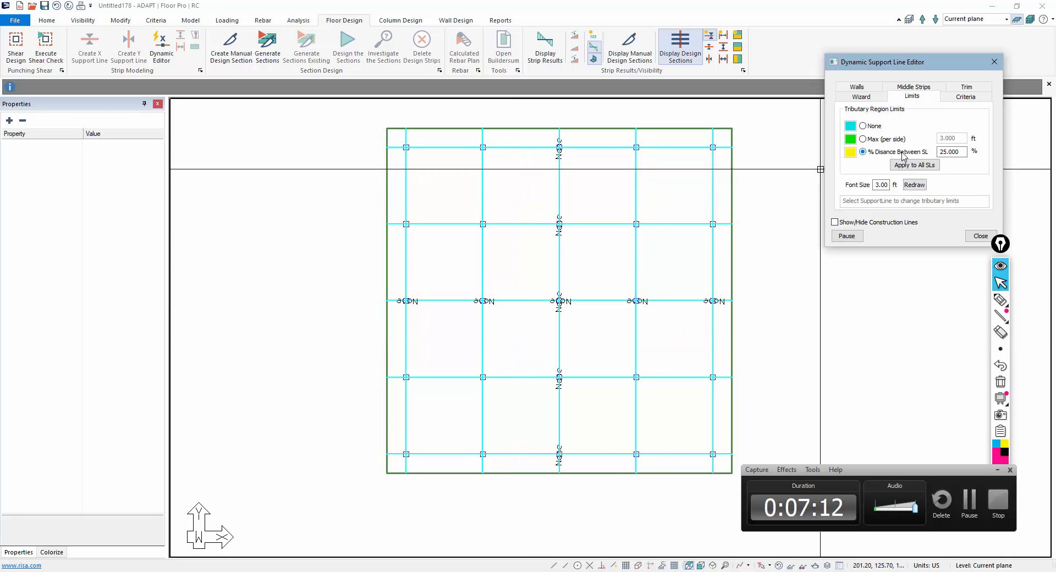
key(Tab)
text(15.000)
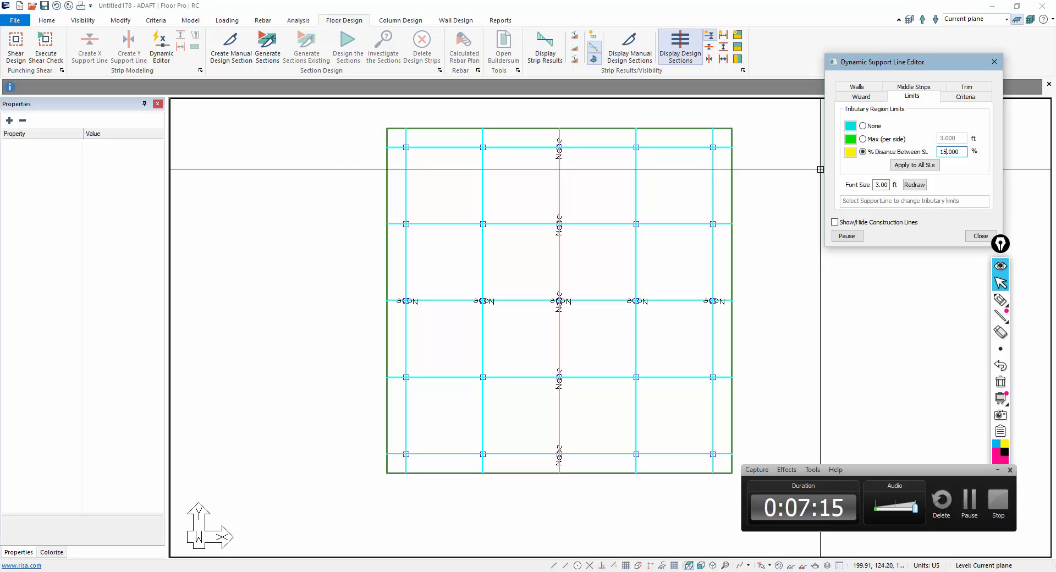
click(903, 166)
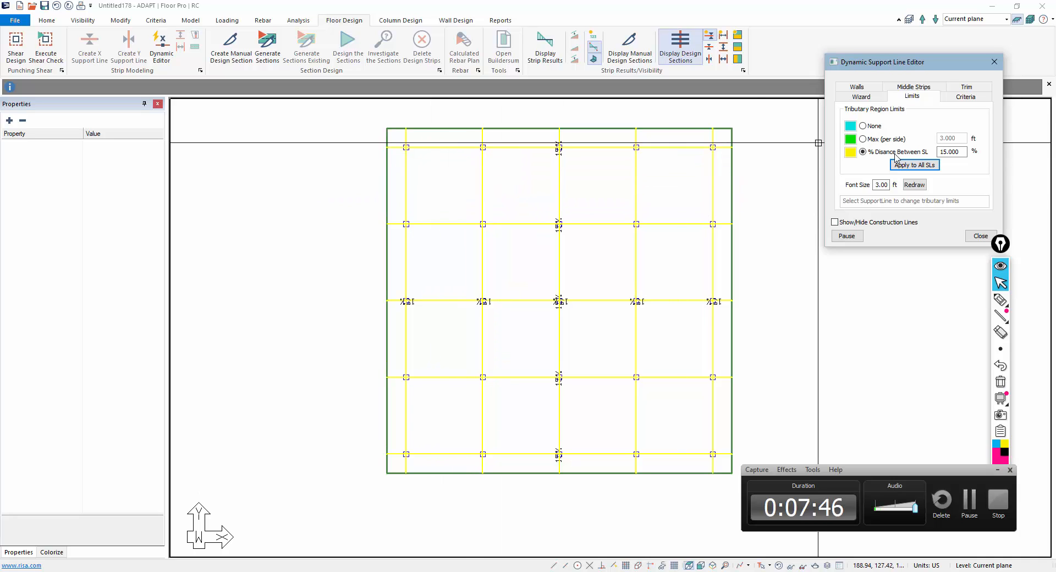
Set the tributary limit of the interior X-direction support lines to 25% of the distance between support lines
drag(961, 152, 889, 159)
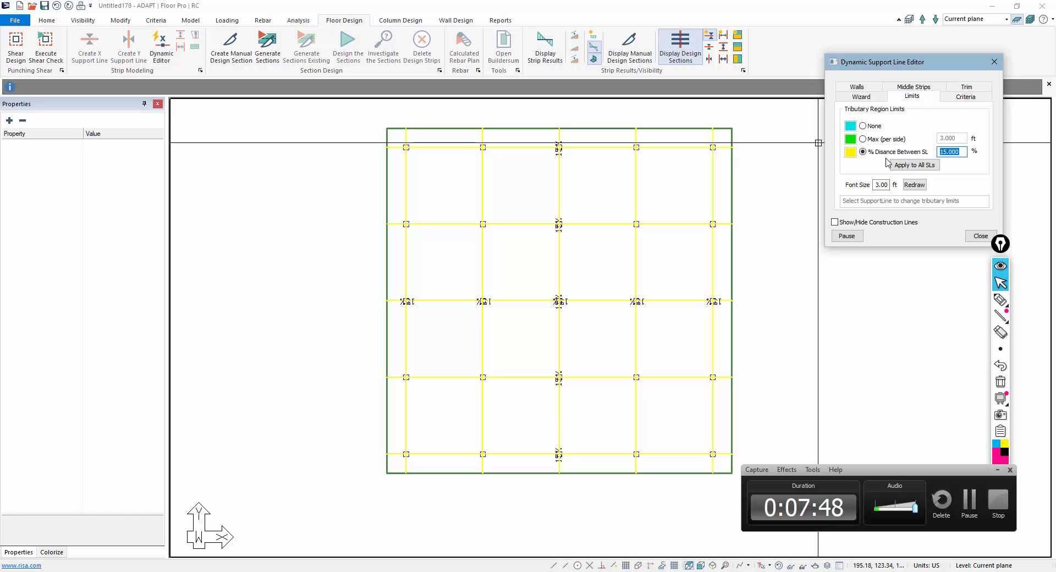
text(25)
click(911, 165)
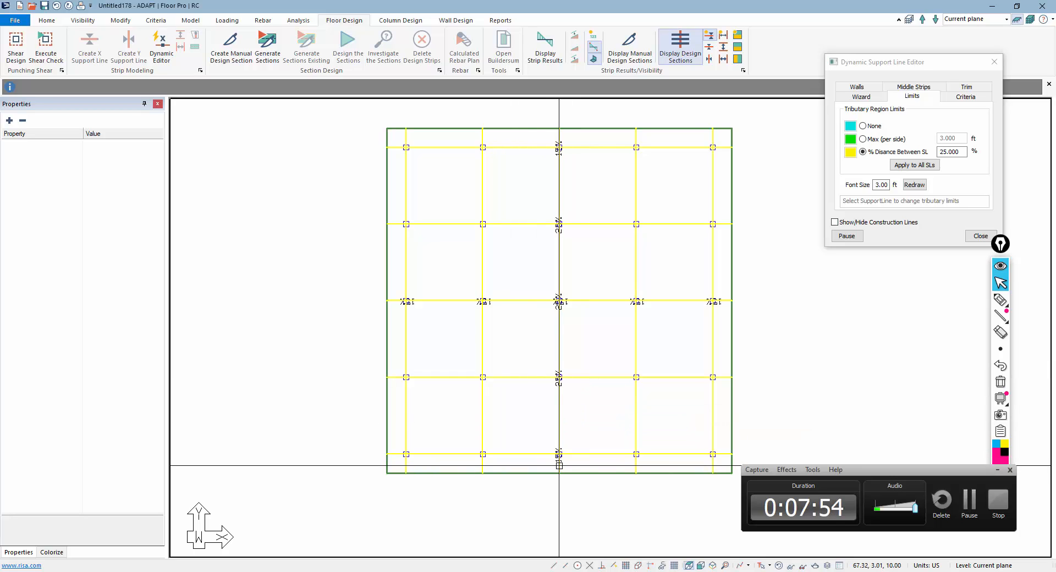
Apply a 15% tributary limit to all support lines again, review the middle strips and close the Dynamic Editor
drag(966, 152, 880, 158)
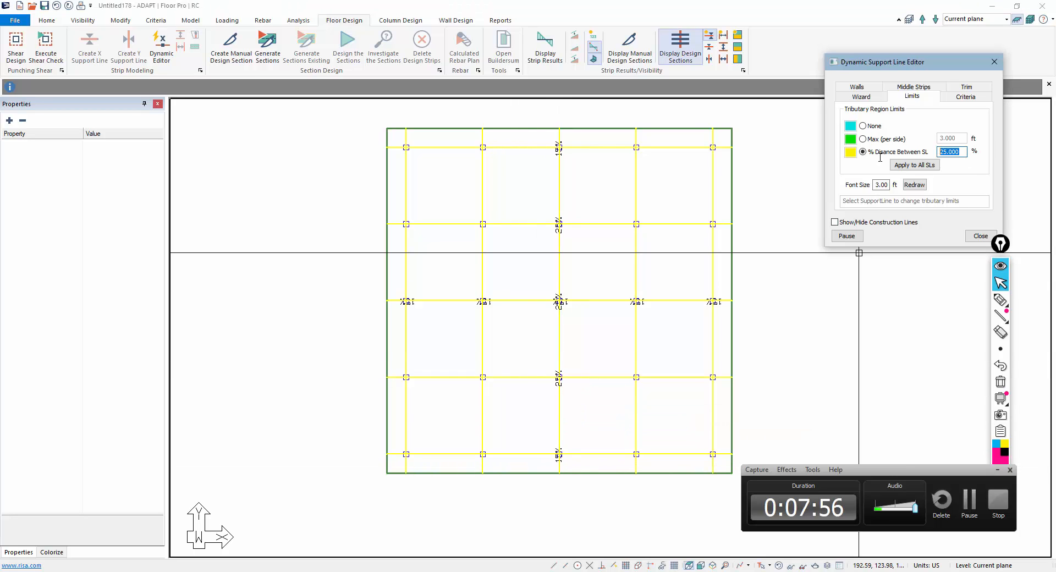
text(15)
click(902, 166)
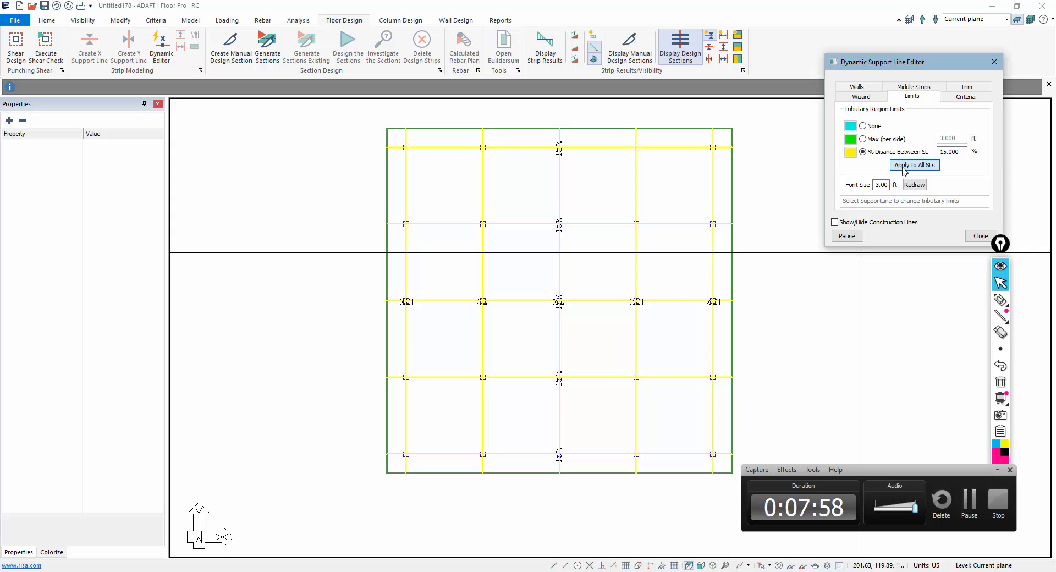
click(910, 88)
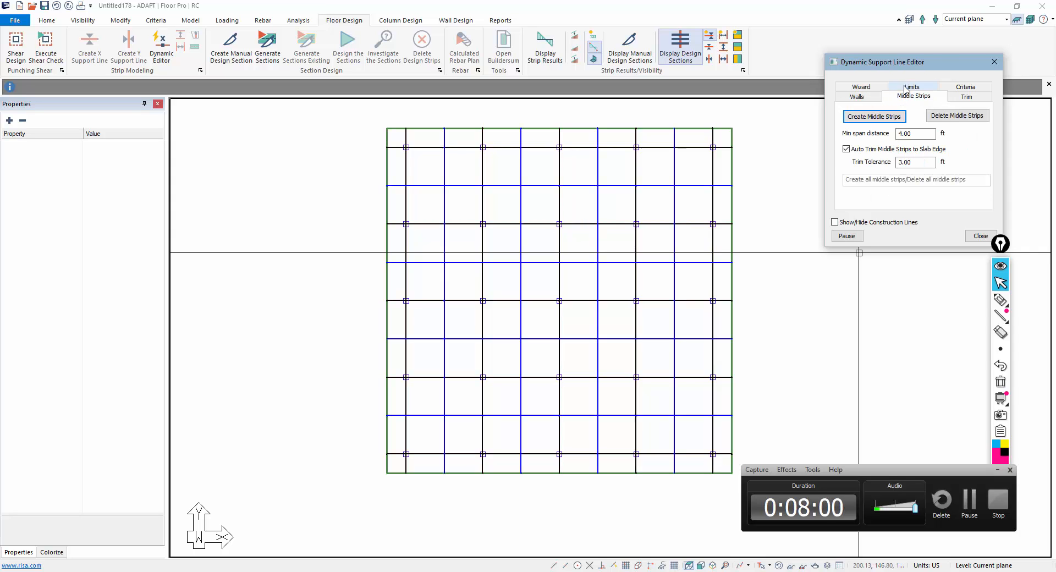
click(981, 236)
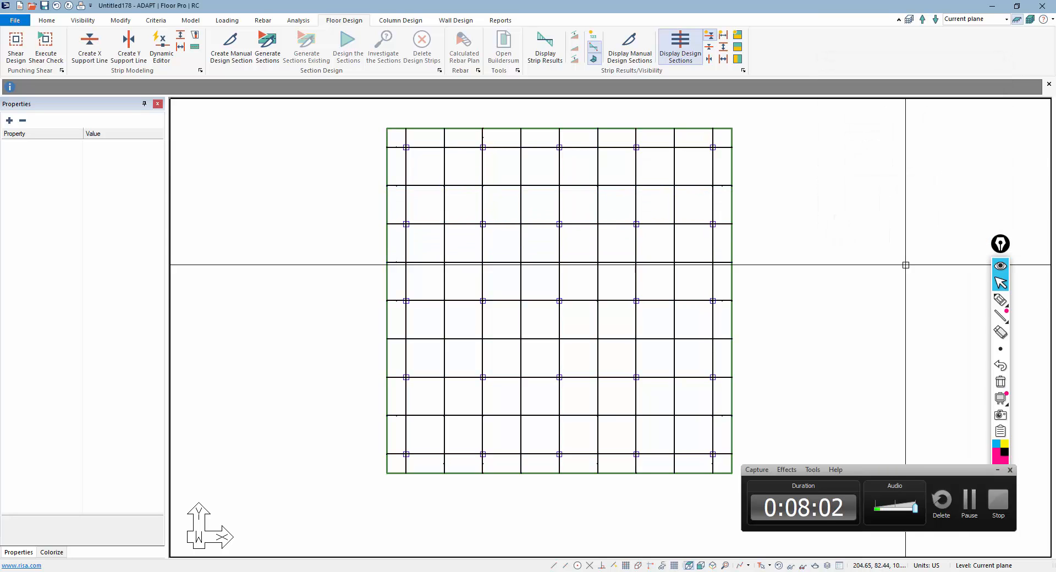
Generate the design sections from the limited support lines and display only the X-direction ones
click(267, 46)
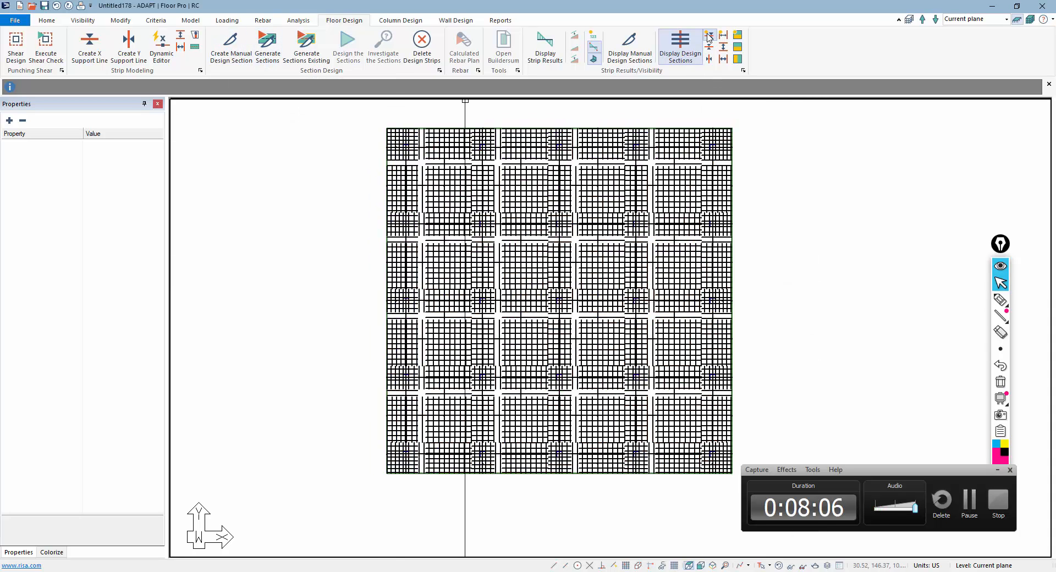
click(708, 37)
scroll(439, 206, up, 1)
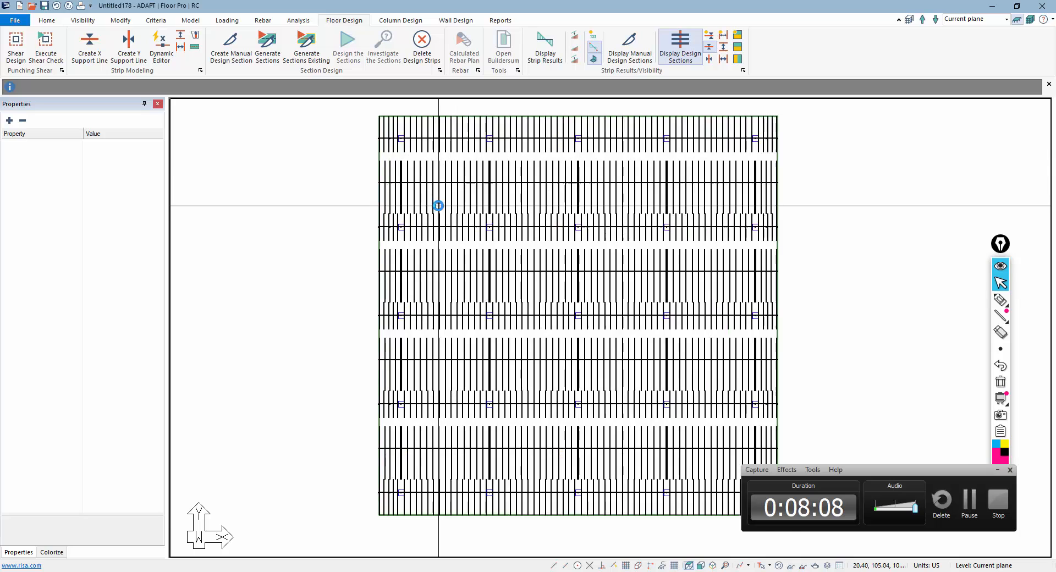
scroll(413, 181, up, 1)
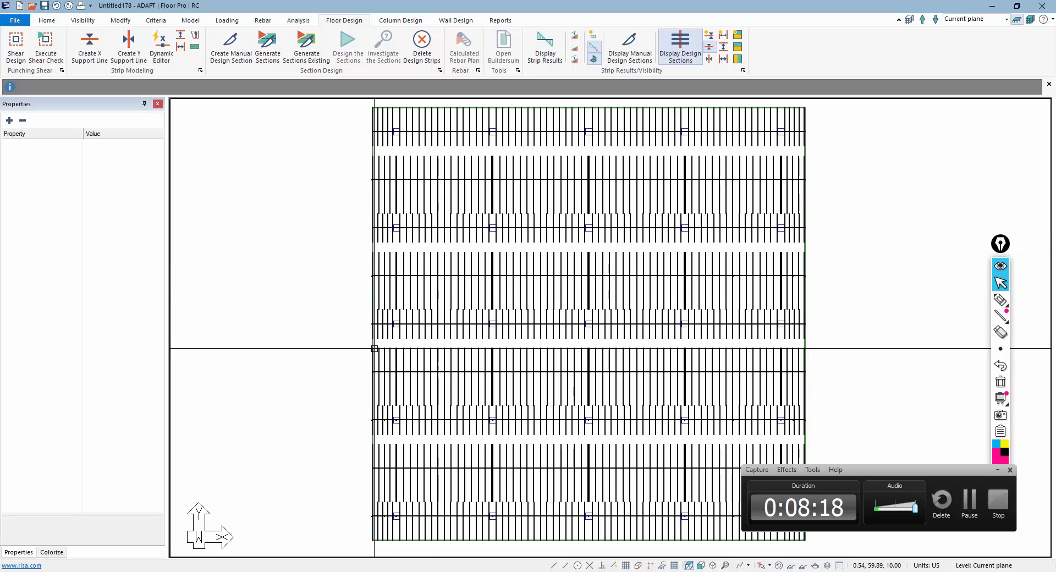
Mark up the tributary extents of the two uppermost X-direction column strips along the slab's left edge with the pen
scroll(328, 274, up, 3)
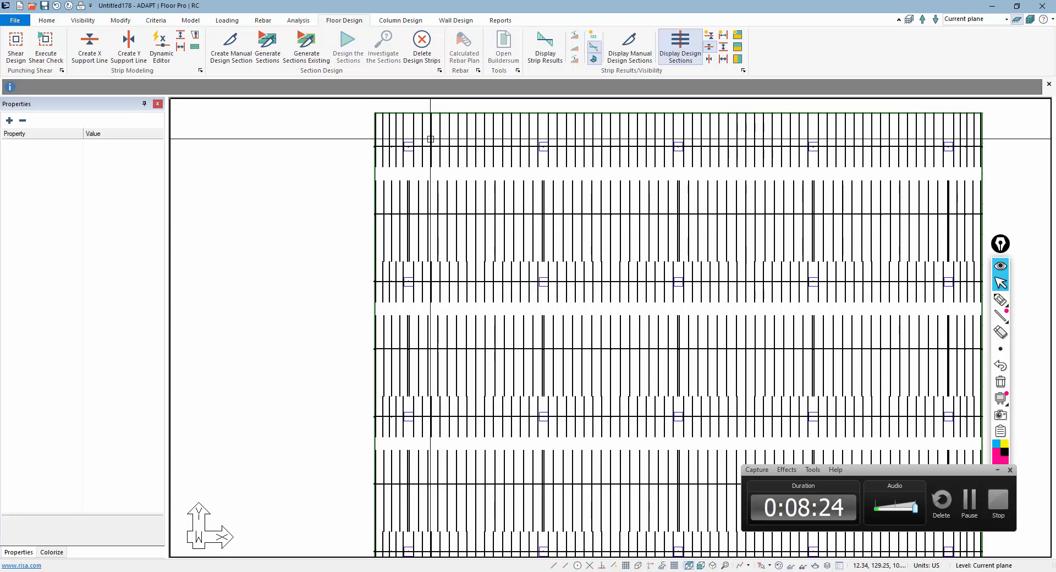
click(1001, 299)
mouse_move(380, 143)
mouse_down()
mouse_move(347, 147)
mouse_move(344, 168)
mouse_move(357, 171)
mouse_up()
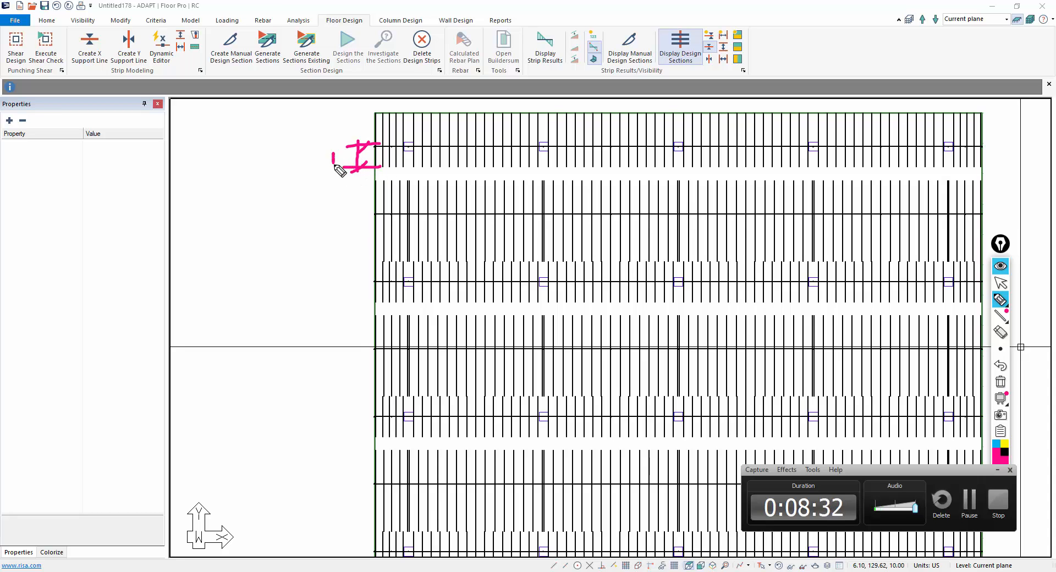
drag(343, 156, 344, 161)
mouse_move(378, 271)
mouse_down()
mouse_move(388, 279)
mouse_move(352, 275)
mouse_up()
click(350, 298)
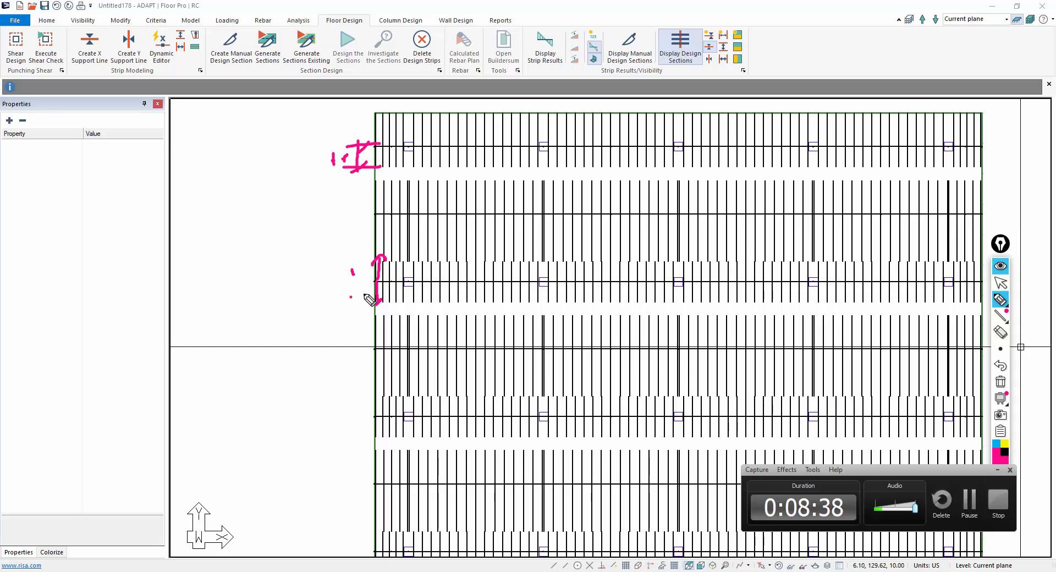
Sketch the distance between the two column strips, mark the middle strip between them as 15', and clear all pen markup
drag(383, 171, 385, 226)
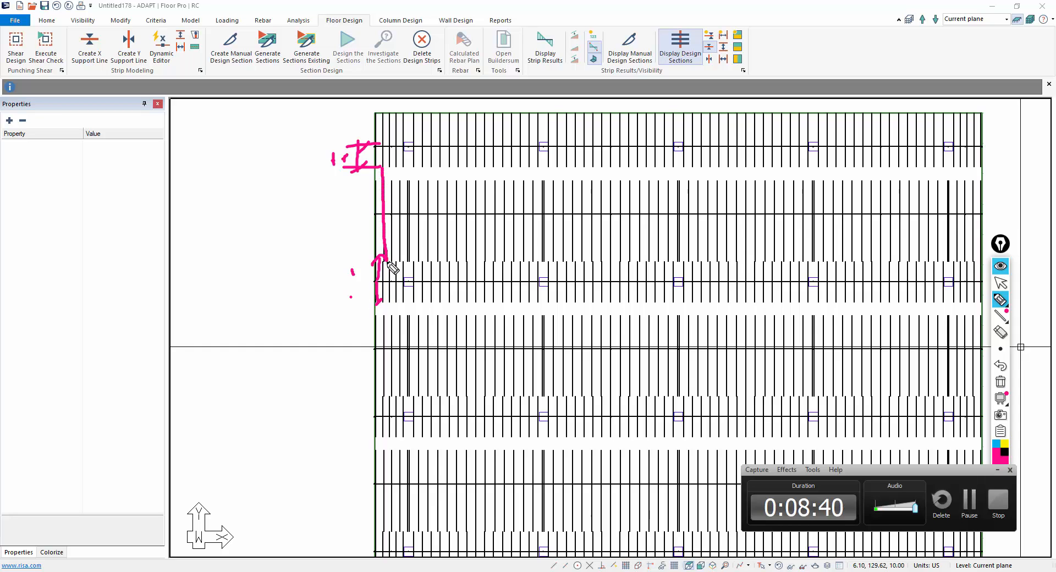
mouse_move(388, 264)
mouse_down()
mouse_move(388, 192)
mouse_move(390, 249)
mouse_up()
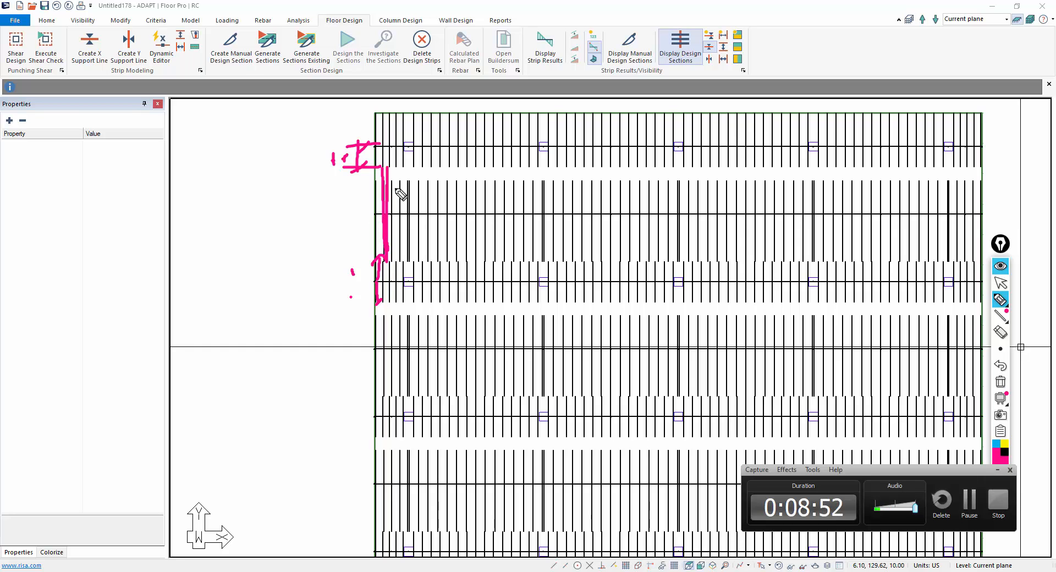
drag(405, 182, 352, 182)
mouse_move(404, 247)
mouse_down()
mouse_move(355, 247)
mouse_move(340, 234)
mouse_move(358, 217)
mouse_up()
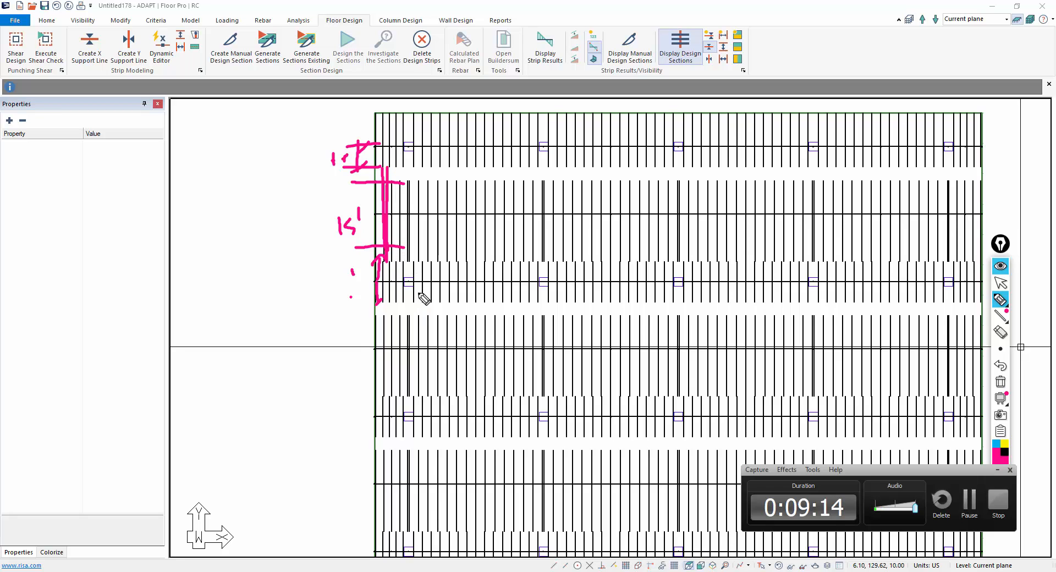
click(999, 384)
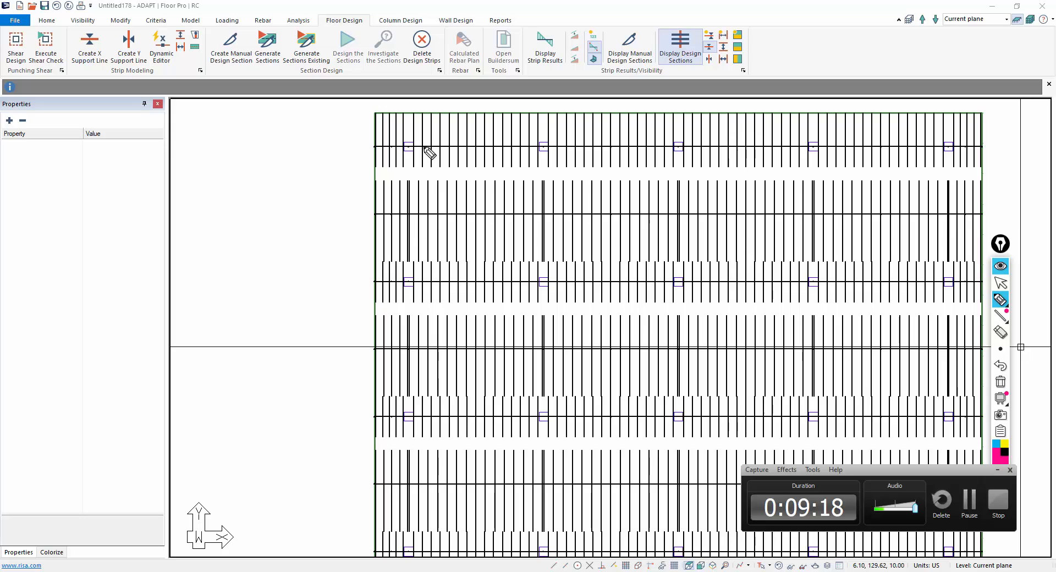
click(1000, 283)
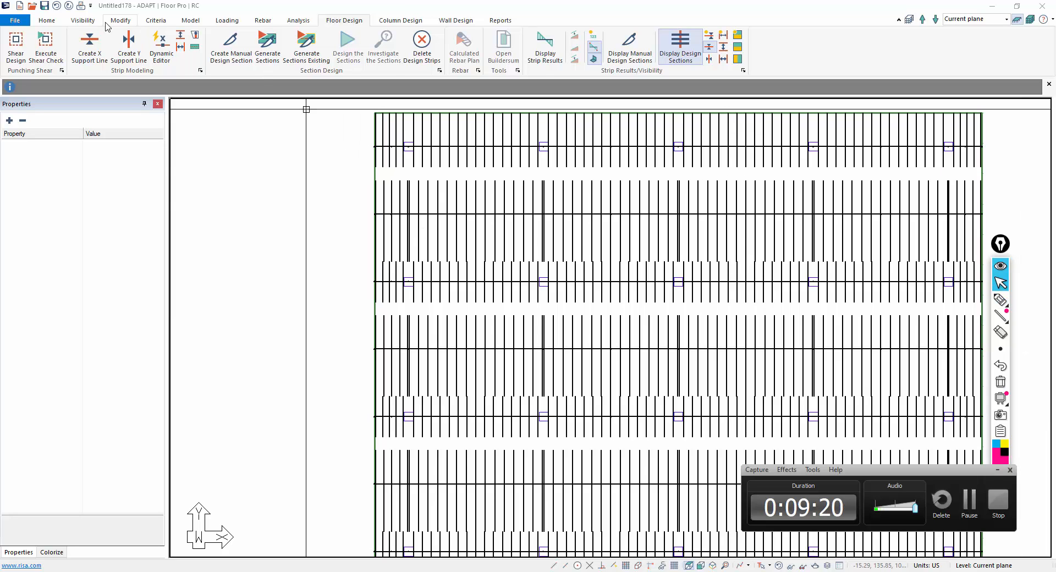
Turn on object snaps and measure from the uppermost X-direction support line to the lower edge of its column strip
click(46, 21)
click(244, 46)
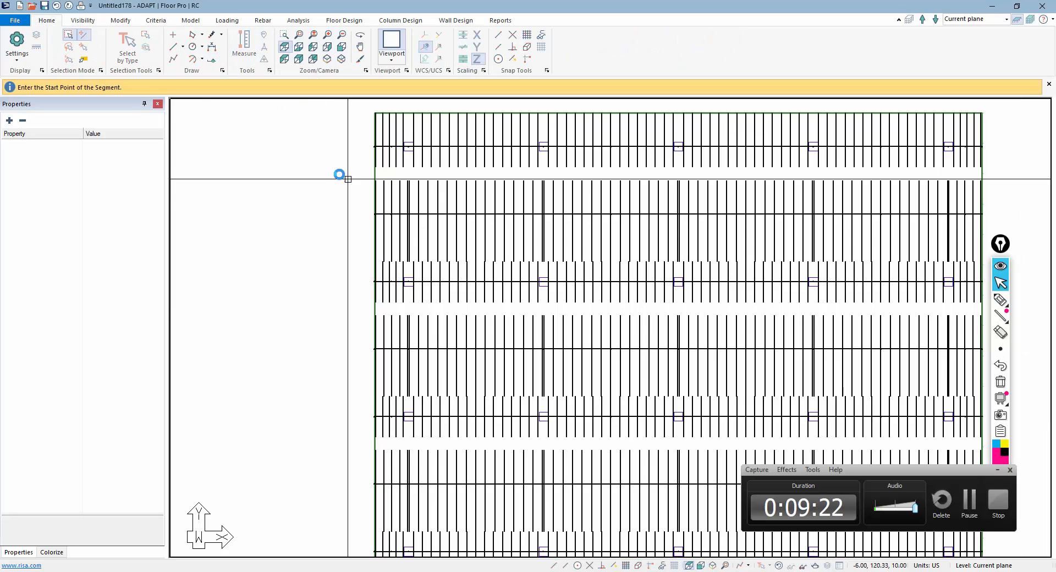
click(556, 566)
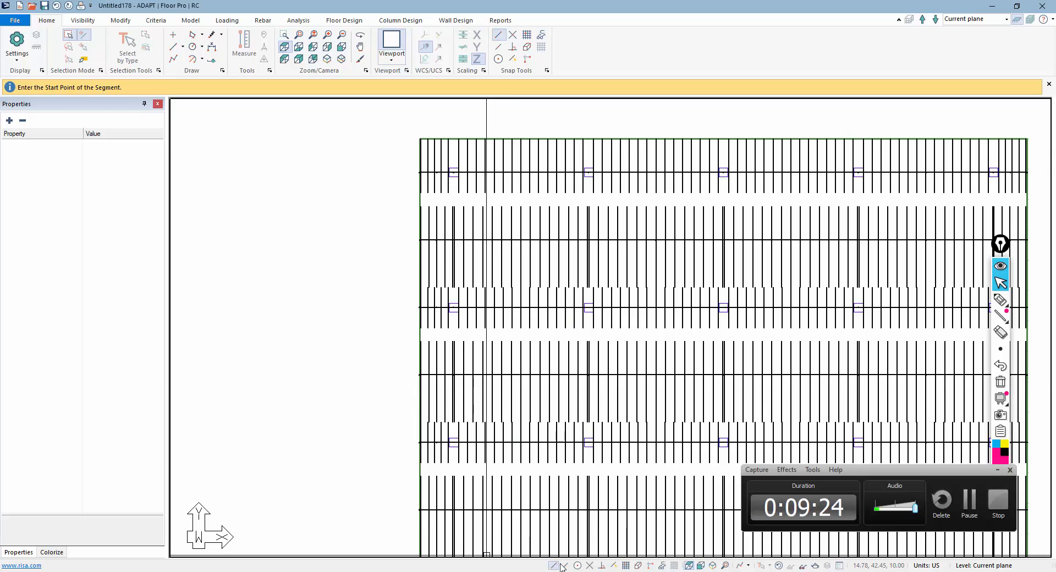
click(590, 565)
click(638, 565)
scroll(421, 137, up, 3)
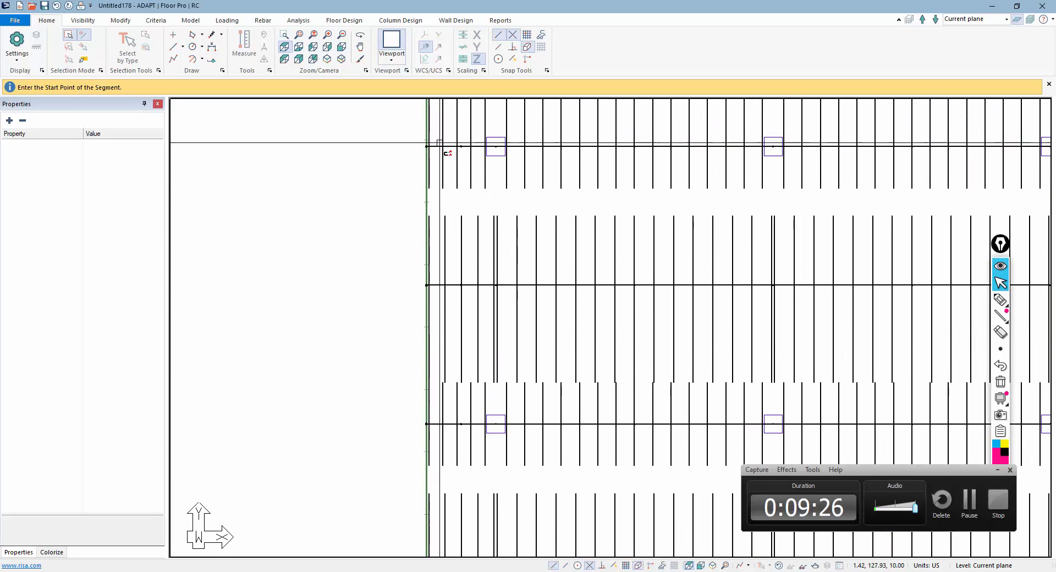
click(442, 147)
click(442, 187)
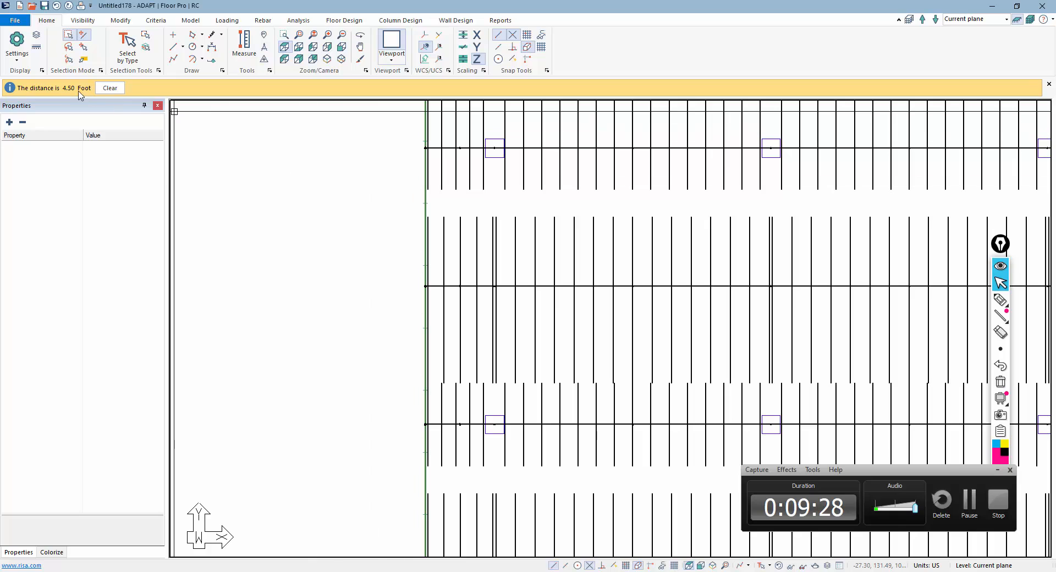
middle_drag(309, 301, 300, 169)
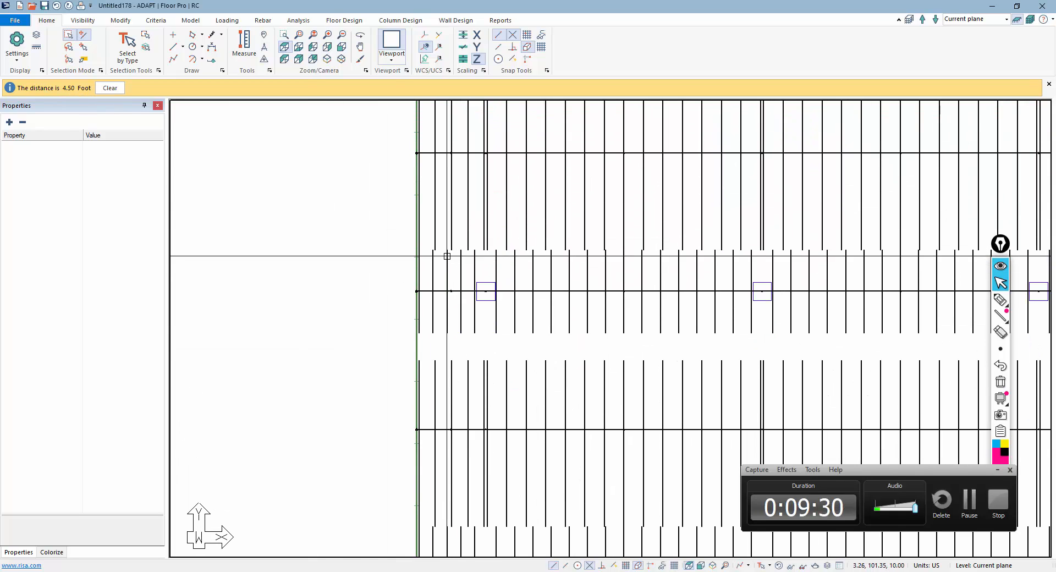
click(110, 88)
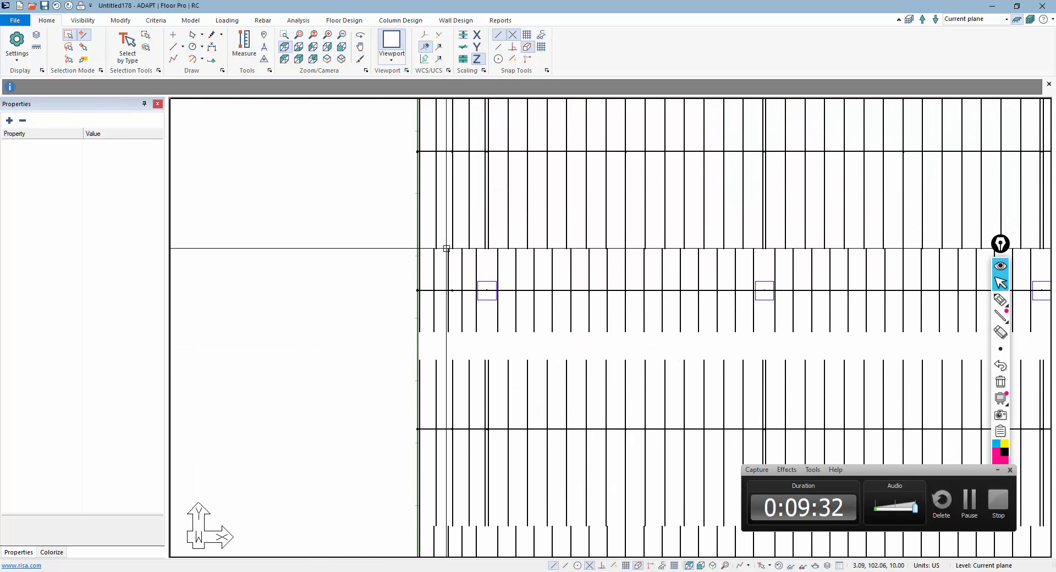
Measure from the second column support line to the upper edge of its column strip
click(243, 44)
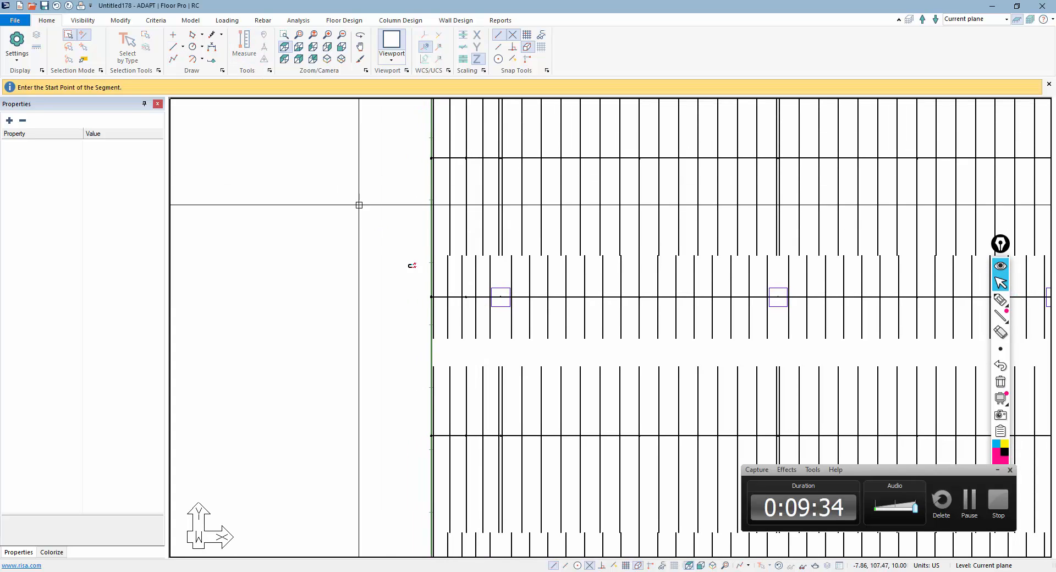
click(476, 297)
click(476, 256)
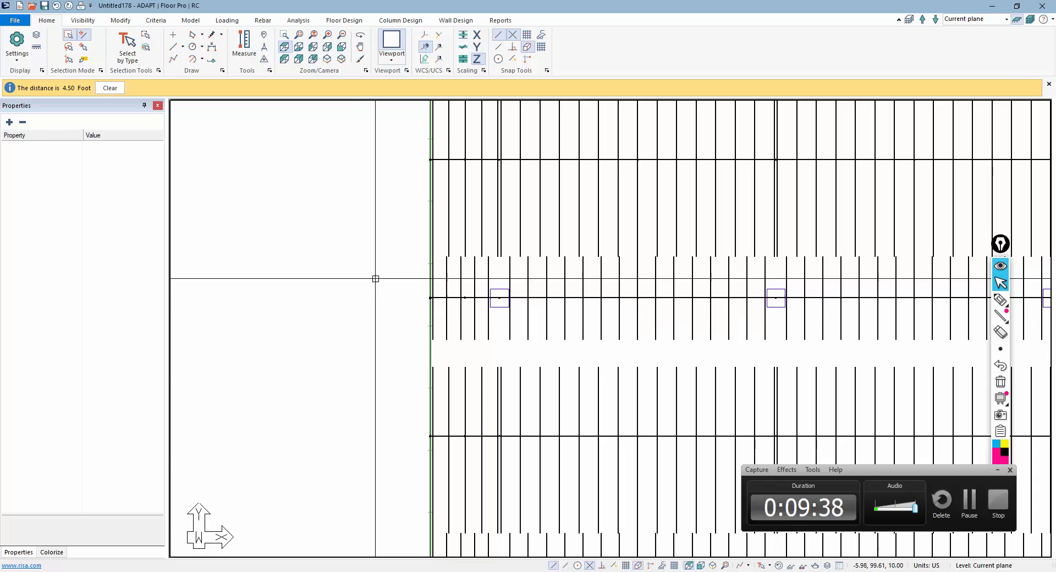
middle_drag(404, 290, 468, 360)
scroll(466, 356, down, 2)
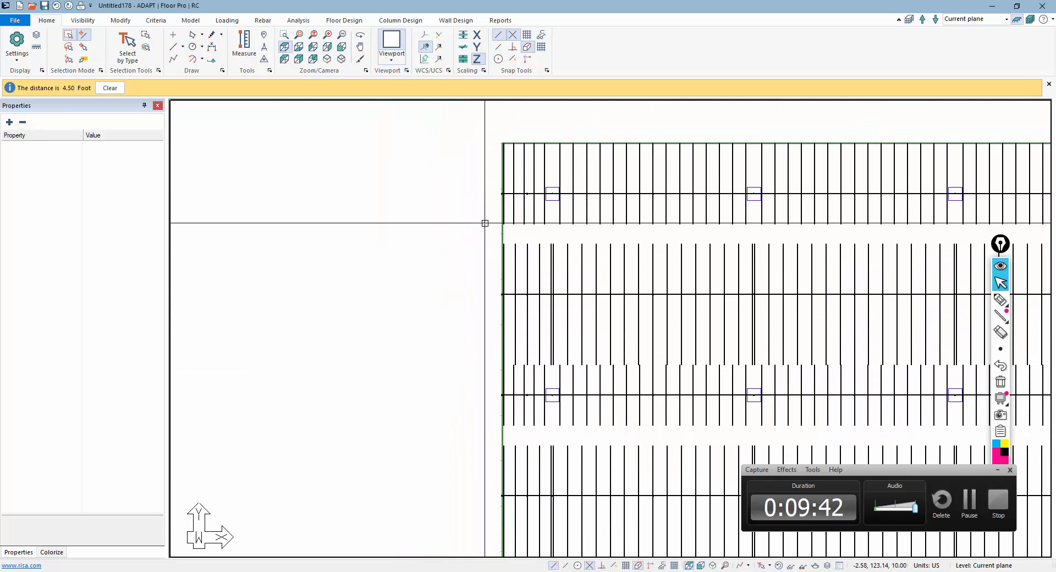
click(110, 88)
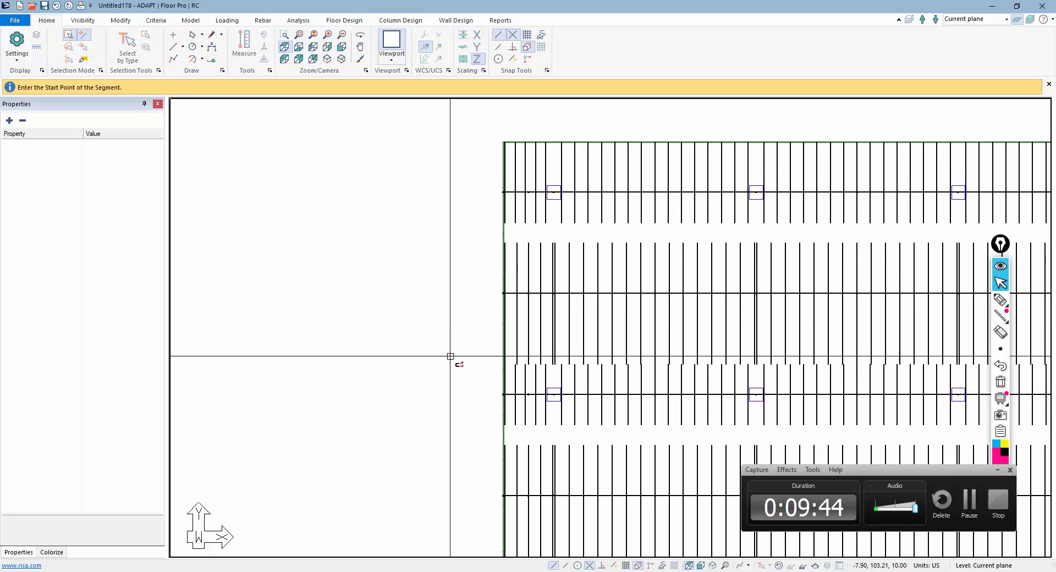
Measure the vertical distance between the facing edges of the two uppermost column strips, and clear the measurement
click(476, 364)
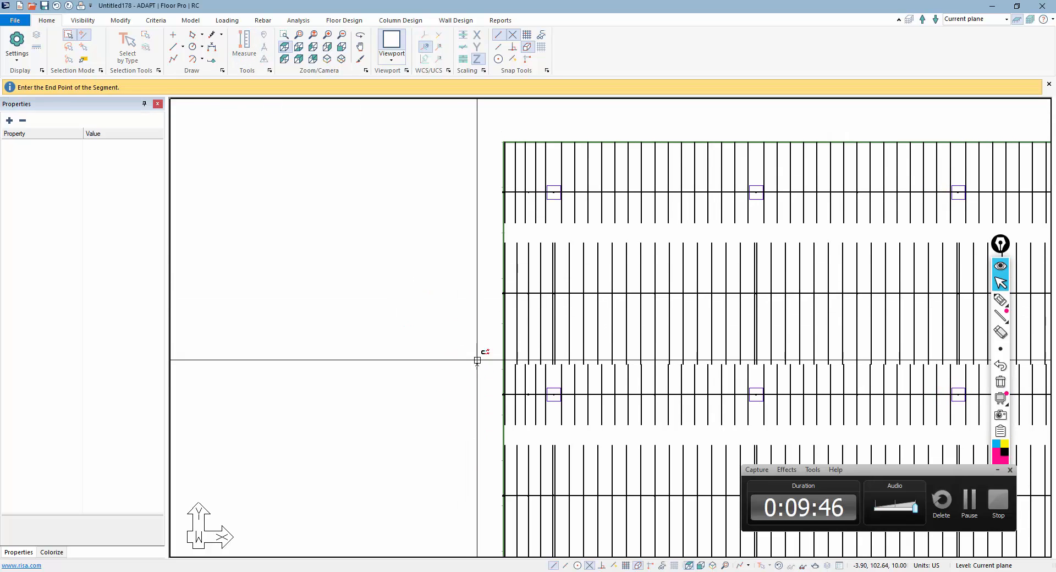
click(475, 226)
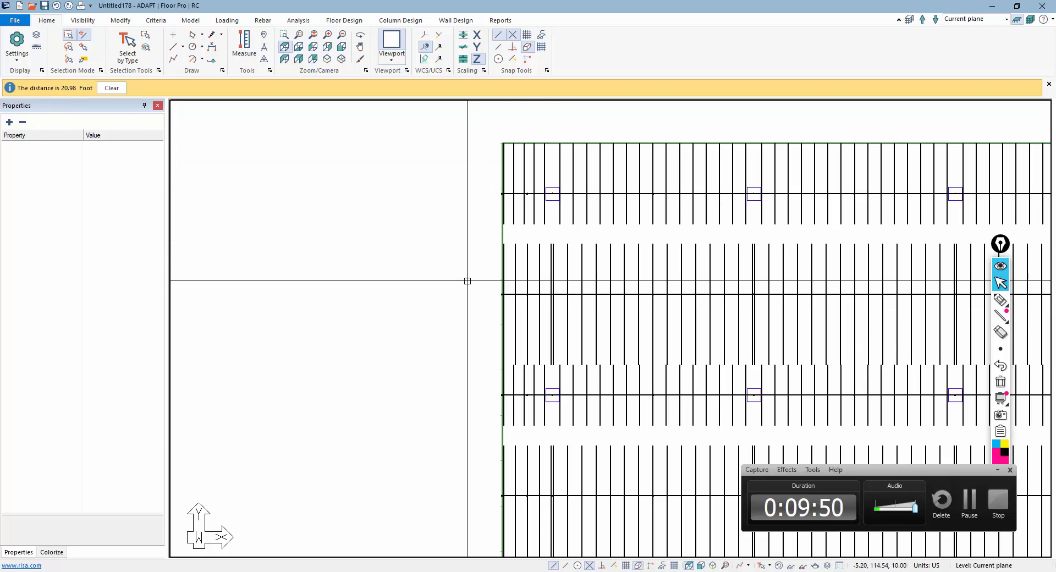
scroll(321, 196, down, 2)
scroll(322, 196, down, 2)
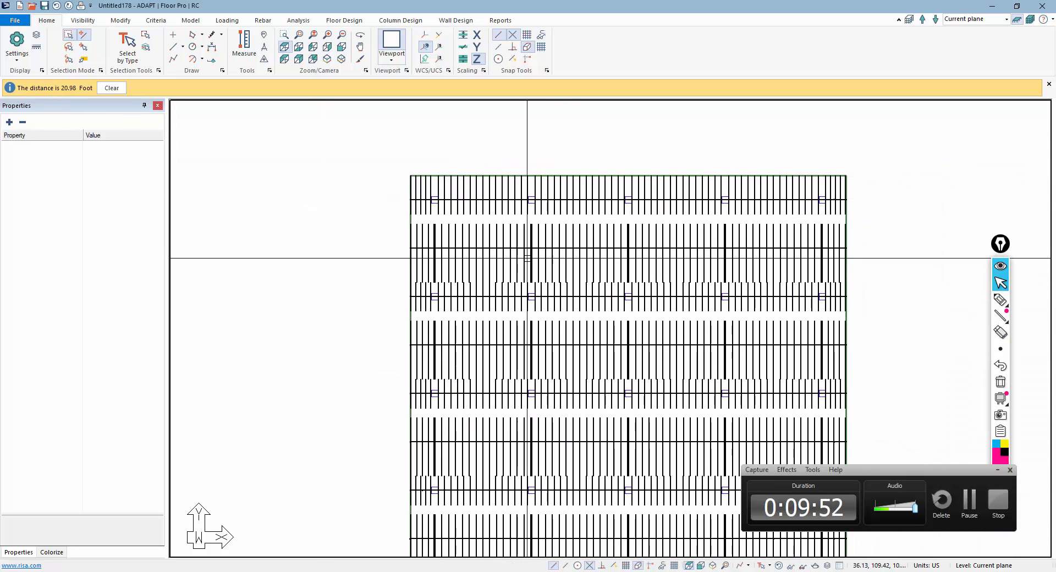
click(112, 88)
Disable the Middle Strip option for the uppermost middle support line and regenerate the design sections
click(457, 247)
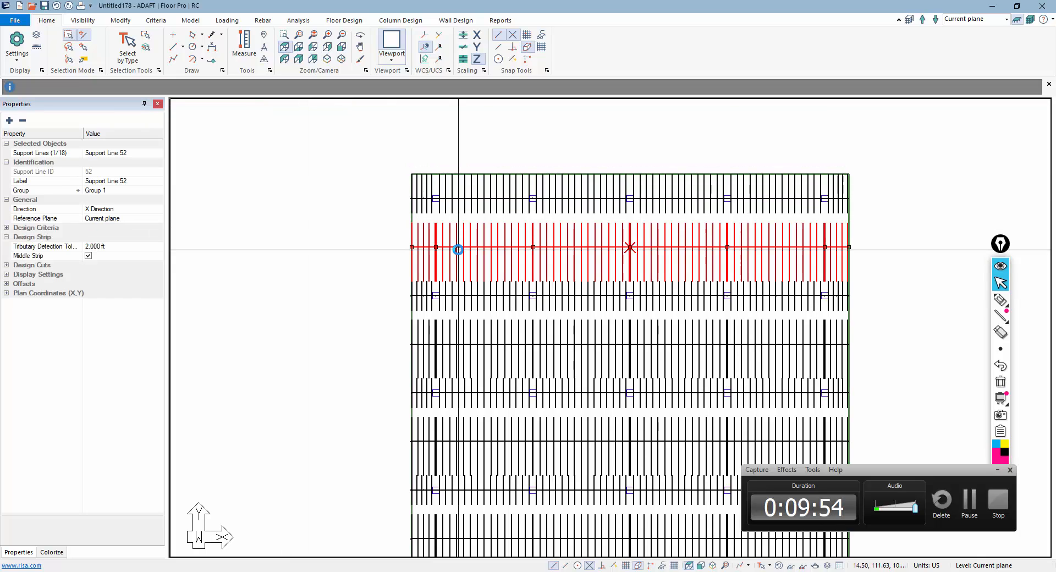
click(89, 255)
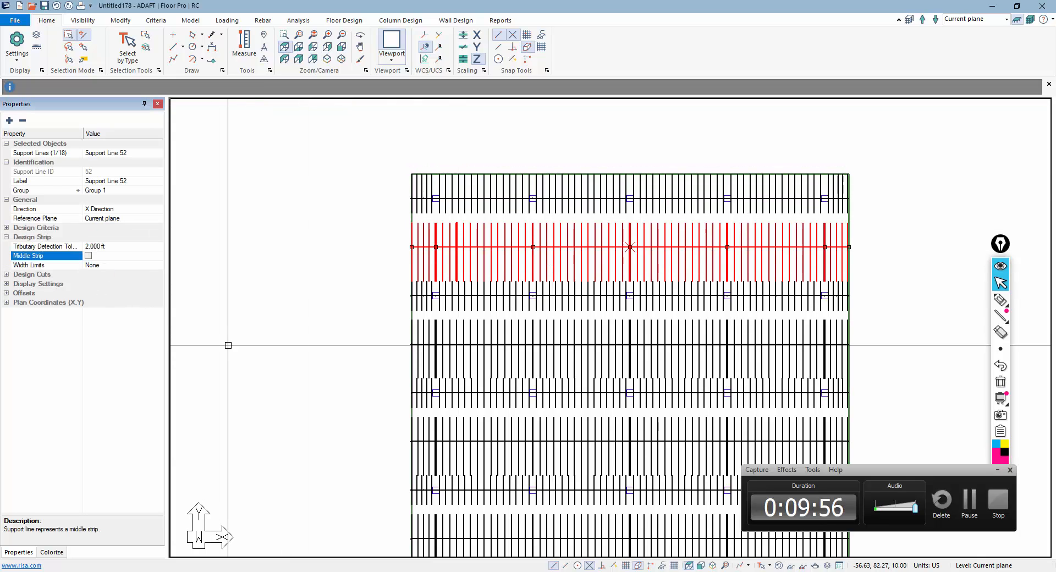
click(260, 312)
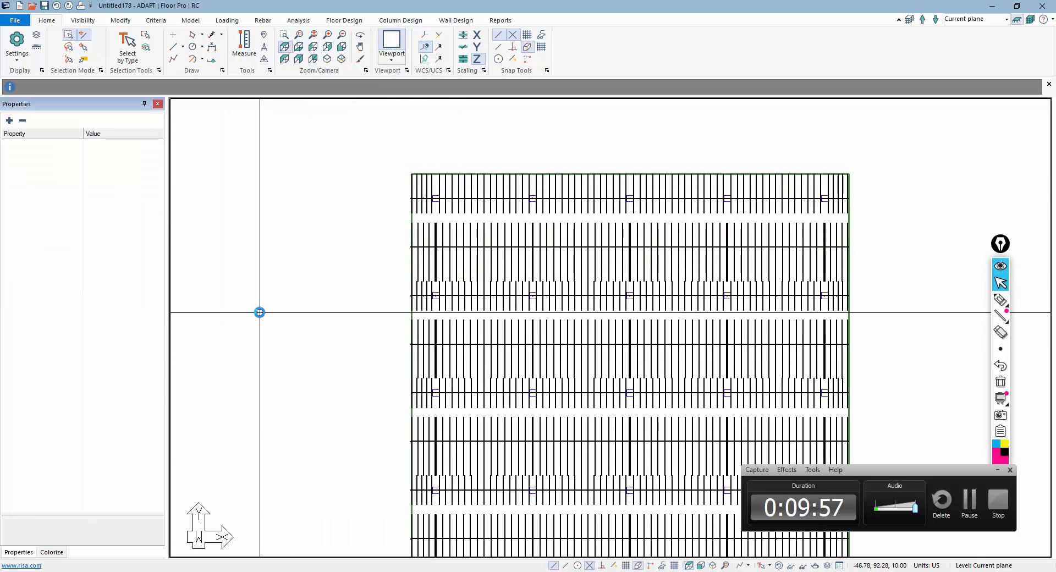
click(344, 20)
click(266, 52)
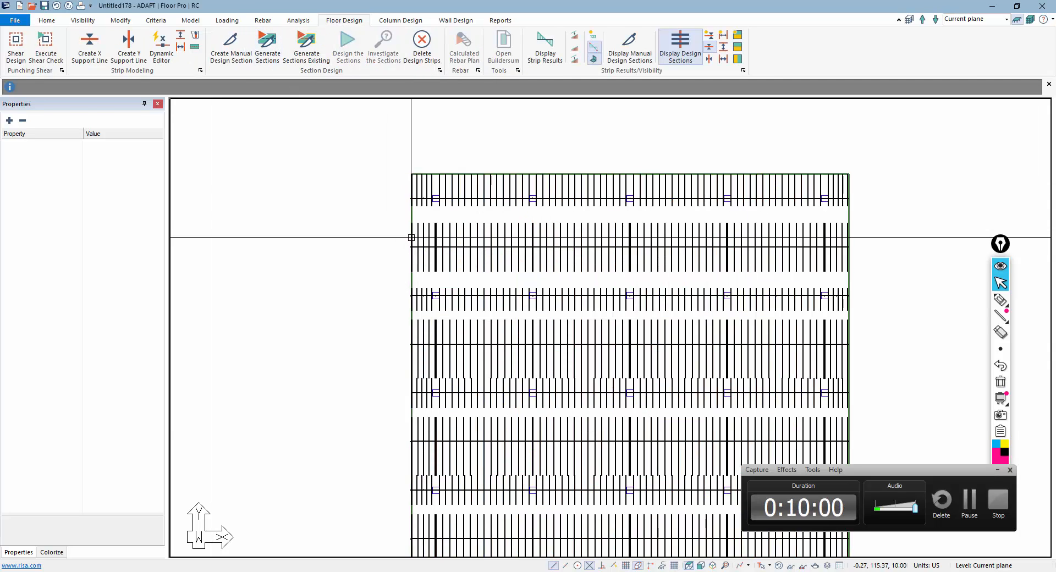
Mark the regenerated strip's limits as 15, sketch the tributary widths and line spacing around it, and clear the markup
click(1001, 300)
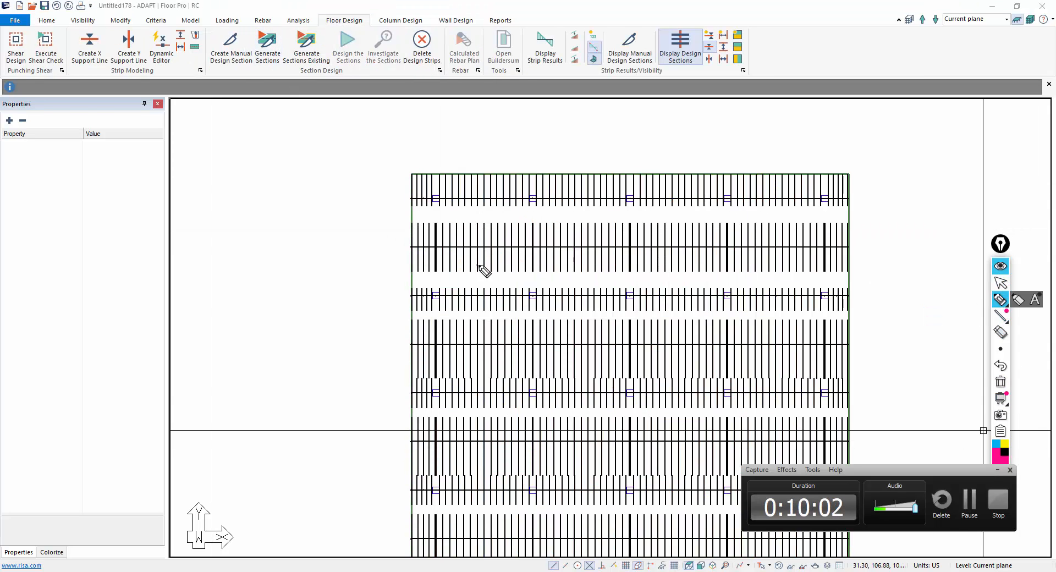
drag(392, 223, 467, 224)
drag(398, 275, 464, 271)
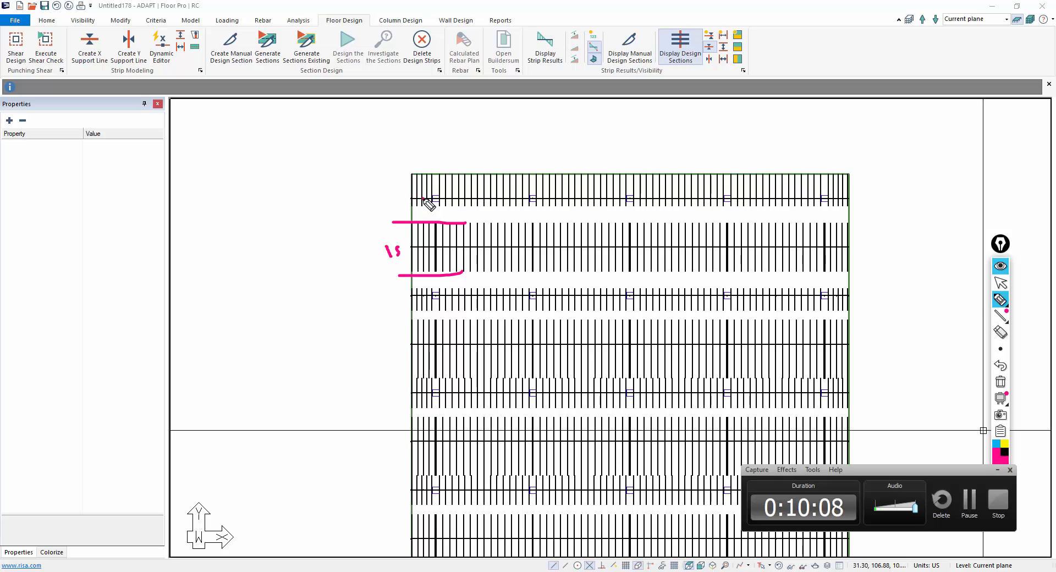
drag(423, 198, 424, 203)
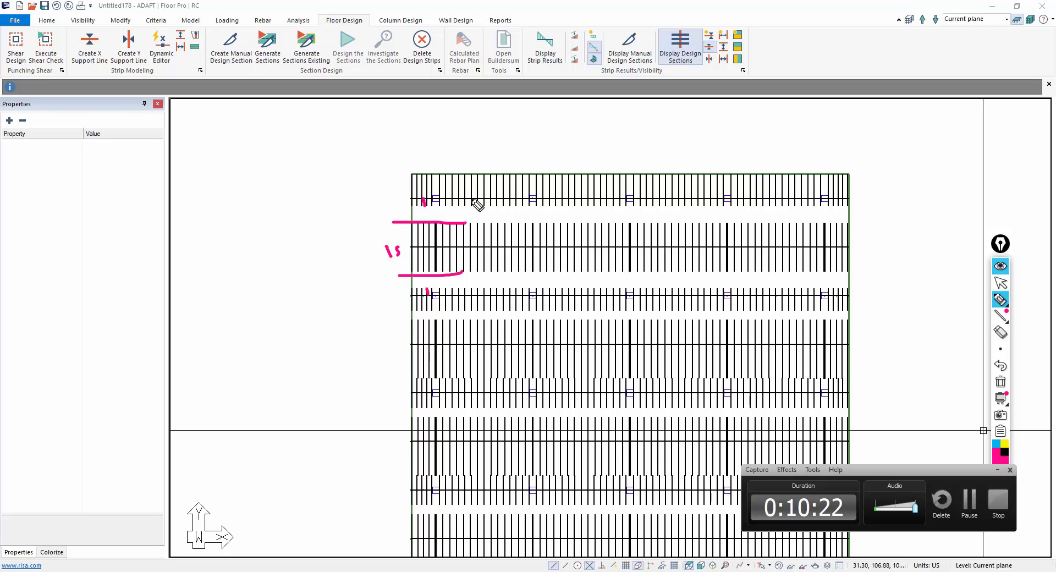
mouse_move(474, 198)
mouse_down()
mouse_move(517, 198)
mouse_move(493, 250)
mouse_up()
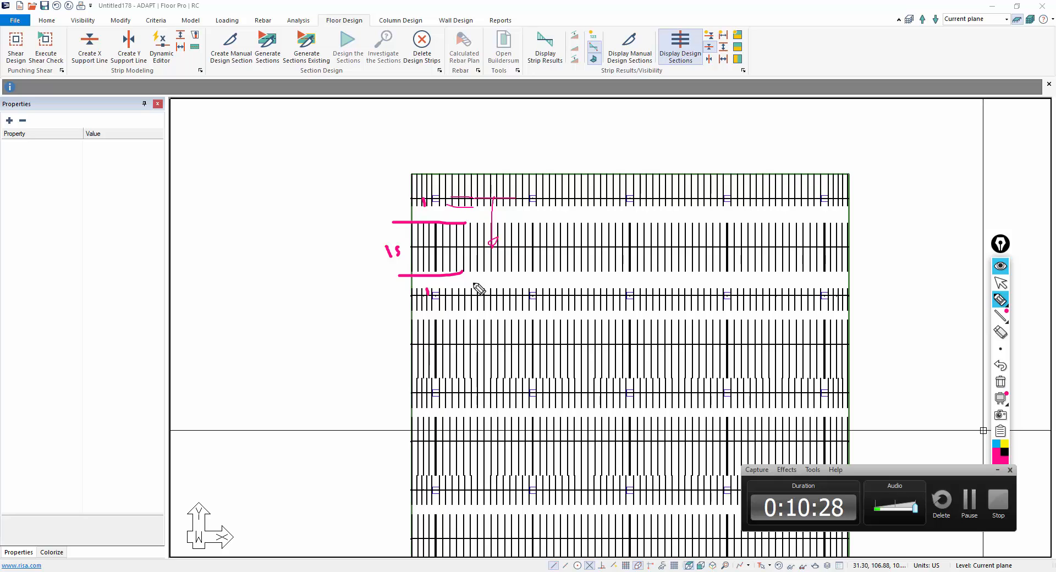
drag(464, 286, 473, 286)
click(1001, 382)
click(1000, 283)
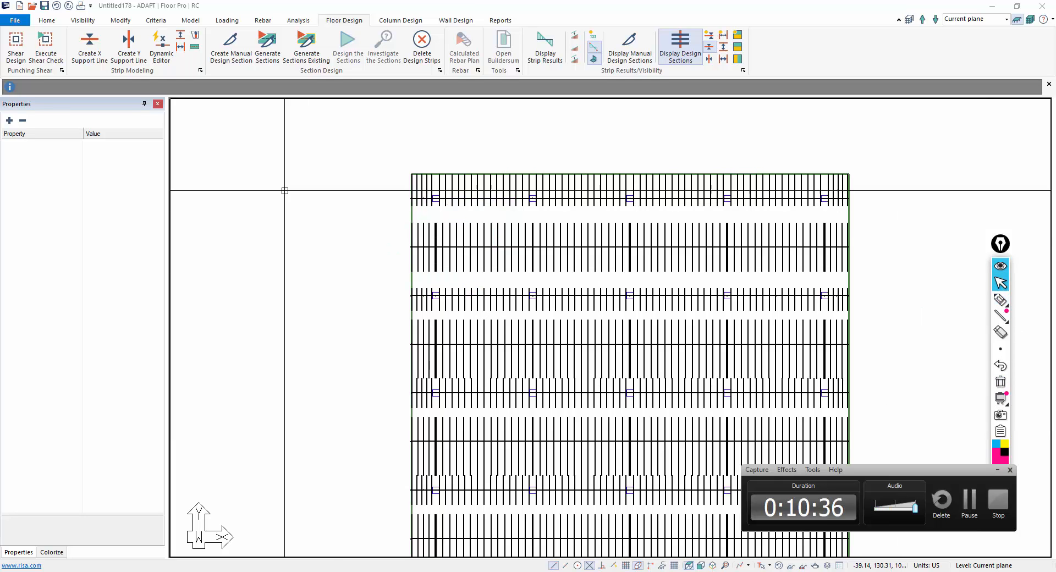
Delete the generated design strips from the plan, leaving only the support lines
scroll(284, 191, down, 3)
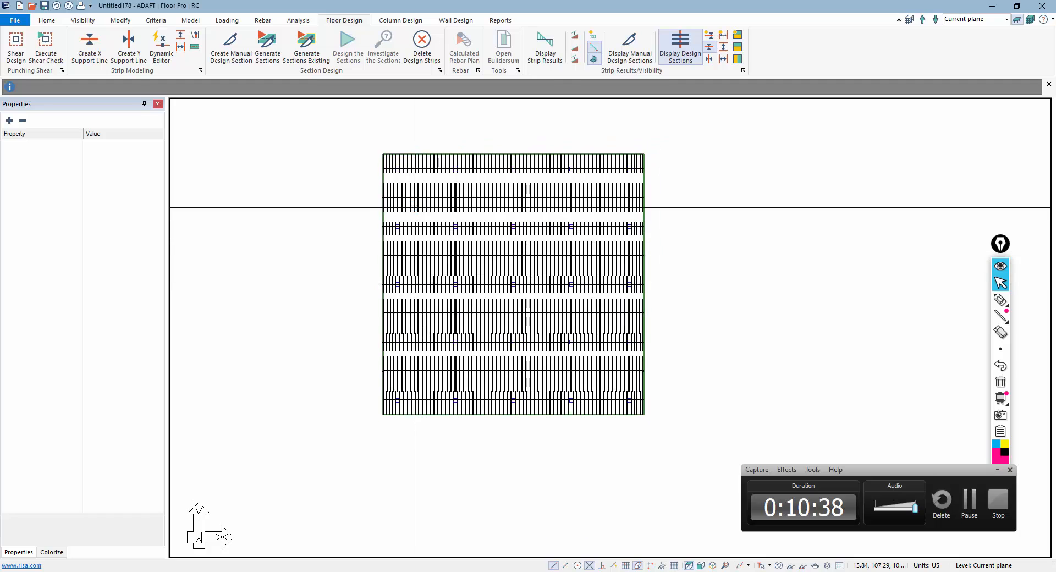
scroll(413, 208, up, 1)
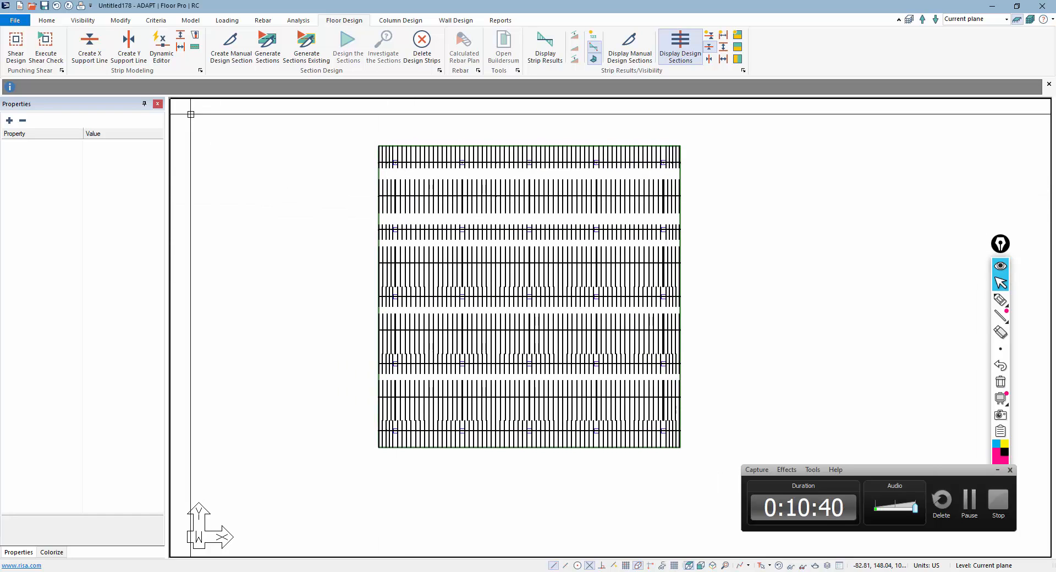
click(422, 45)
click(486, 311)
Switch the Middle Strip option of the uppermost middle support line on and back off
click(440, 196)
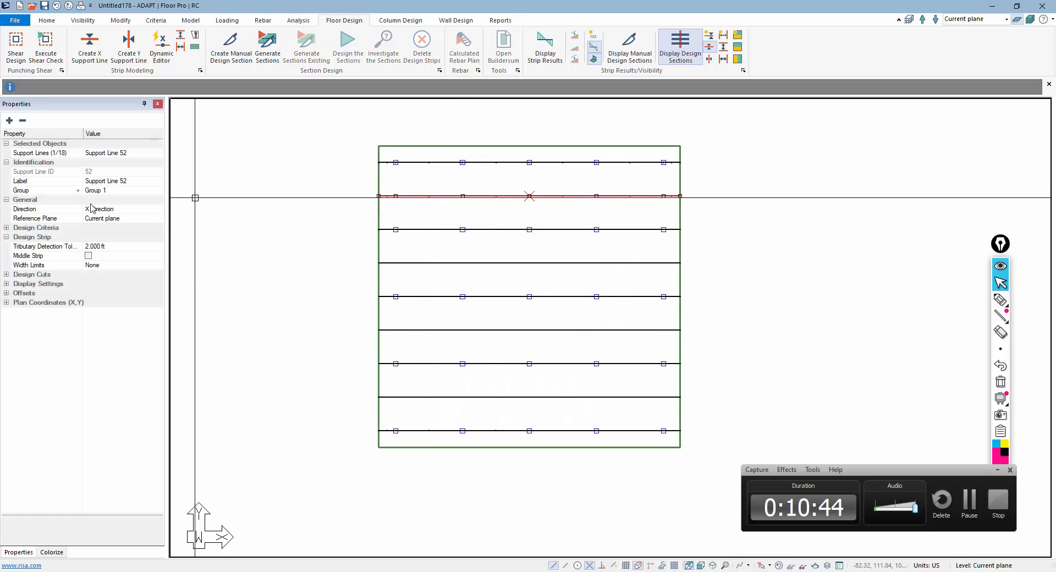
click(88, 257)
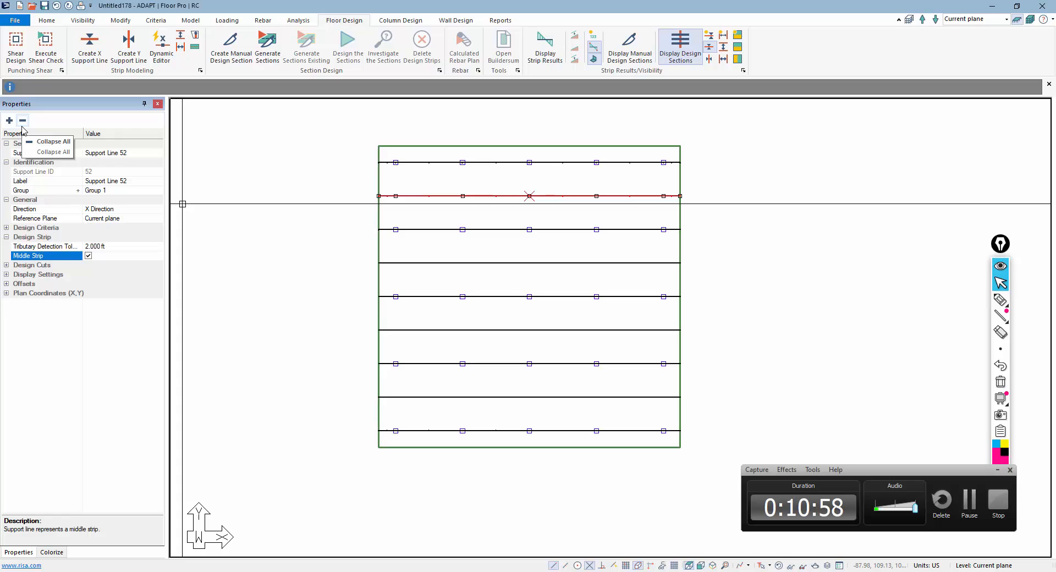
click(89, 259)
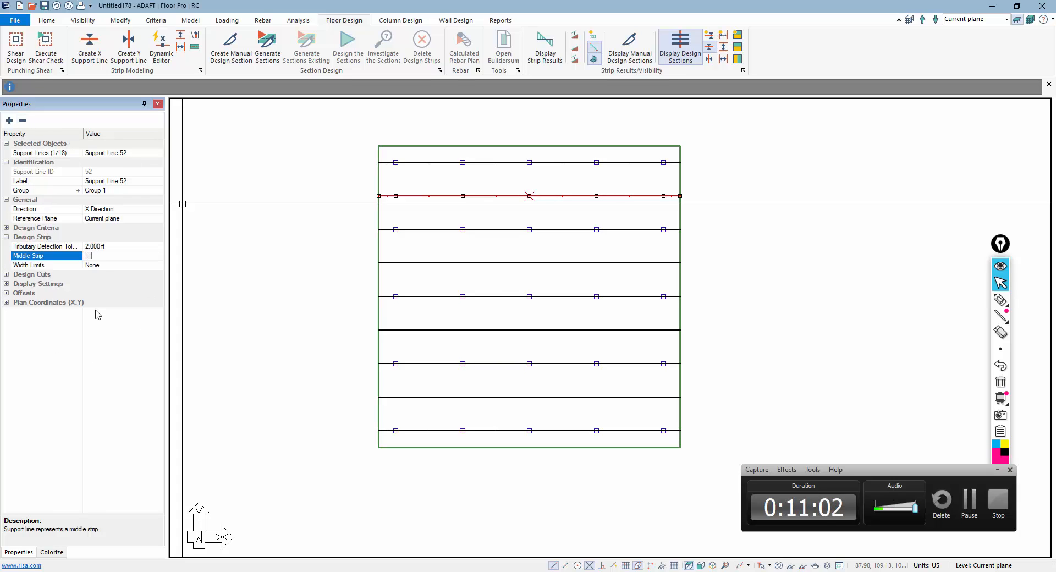
Enable the Middle Strip option of the uppermost middle support line and clear the selection
click(89, 257)
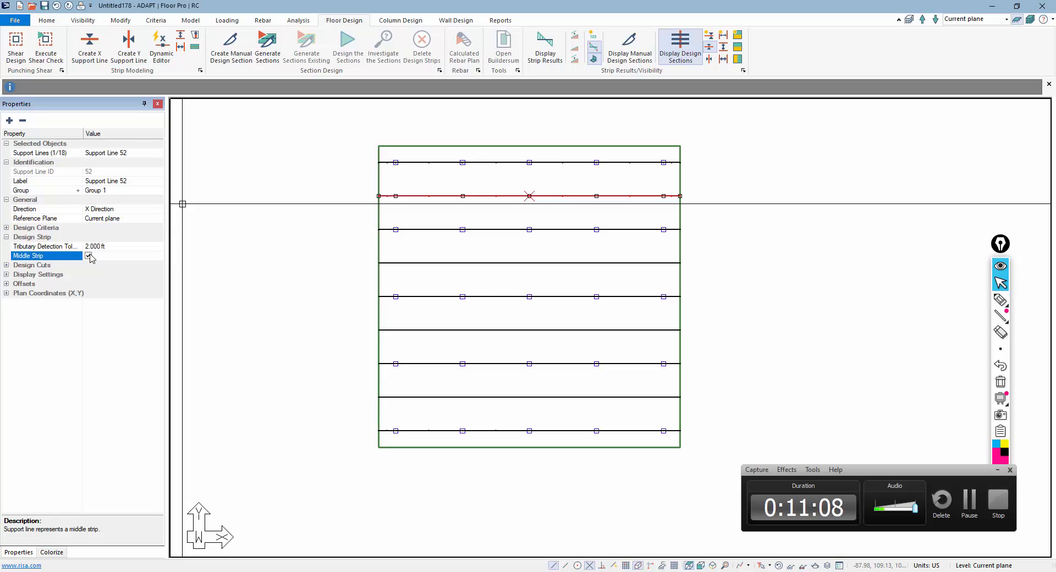
click(92, 247)
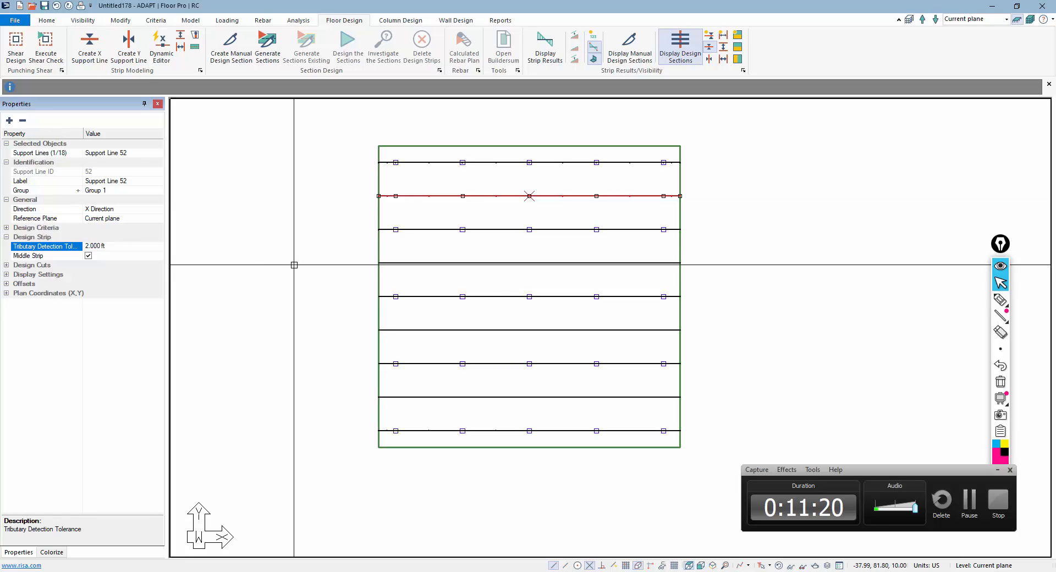
middle_drag(309, 265, 317, 265)
key(Escape)
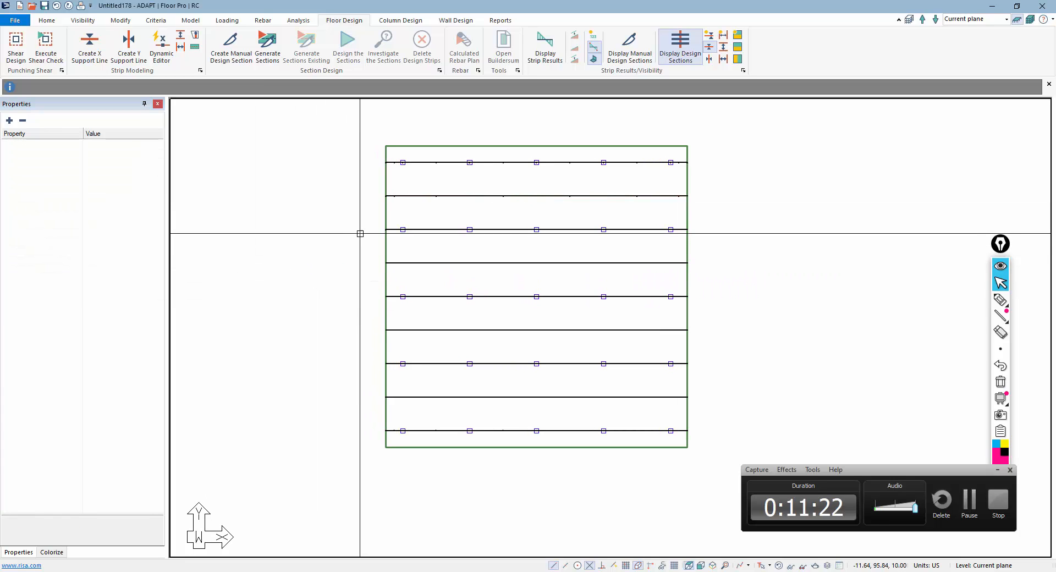
scroll(363, 229, up, 1)
scroll(365, 229, down, 1)
scroll(364, 229, down, 1)
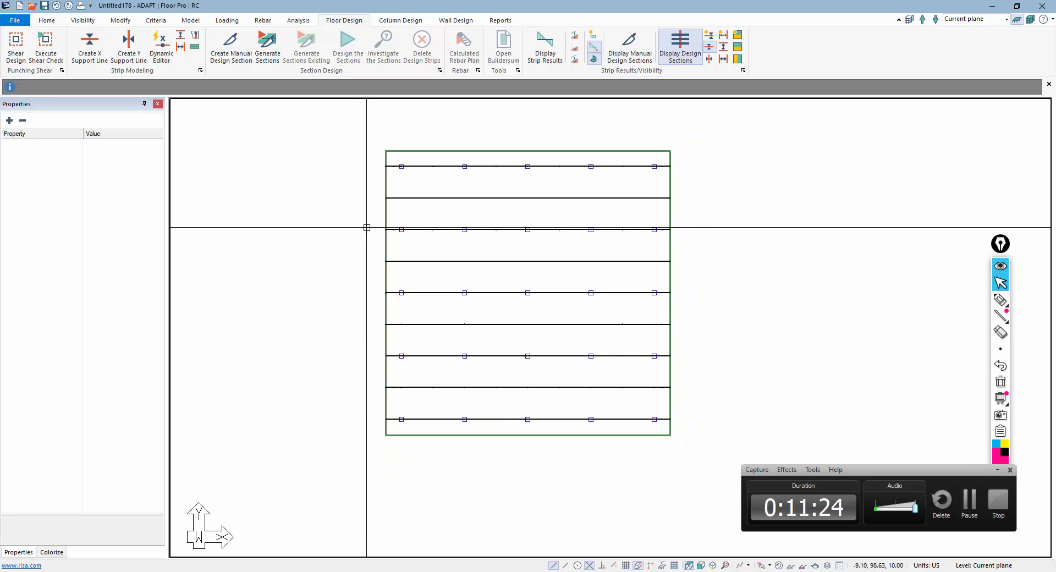
In the Support Line Dynamic Editor, set the tributary region limits of all support lines to a maximum of 3 ft per side
click(161, 45)
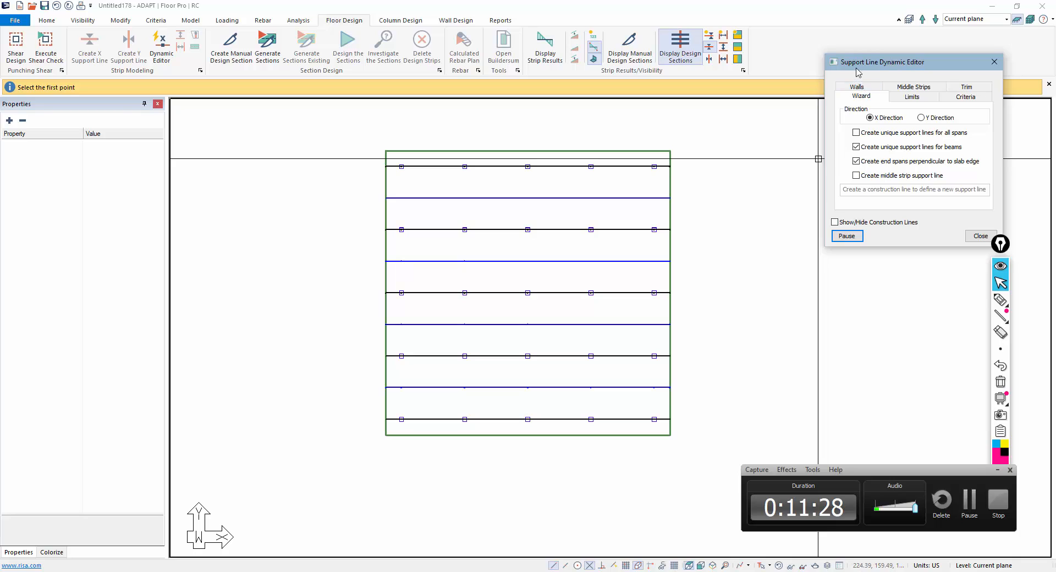
click(948, 97)
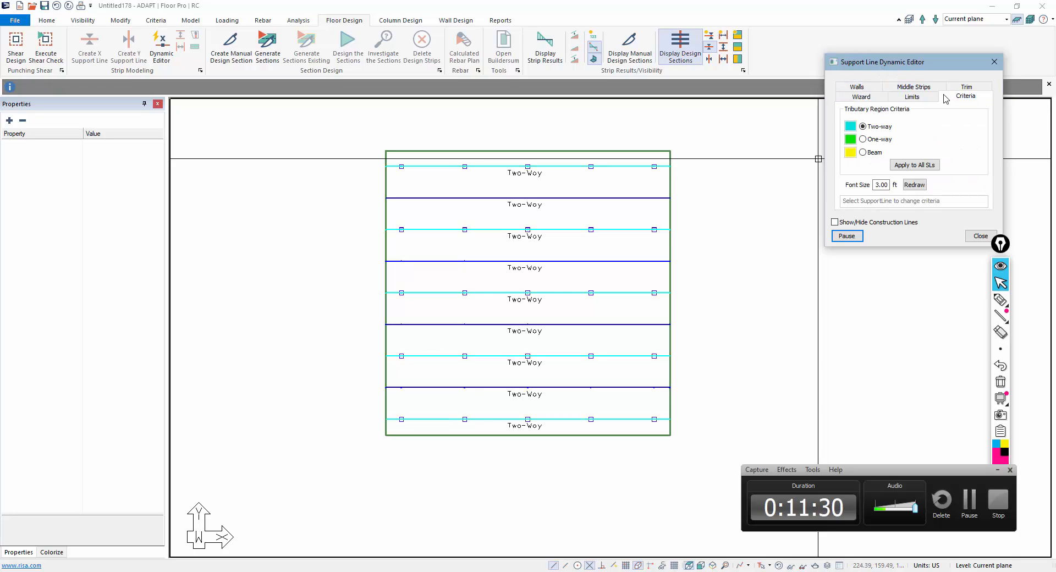
click(913, 97)
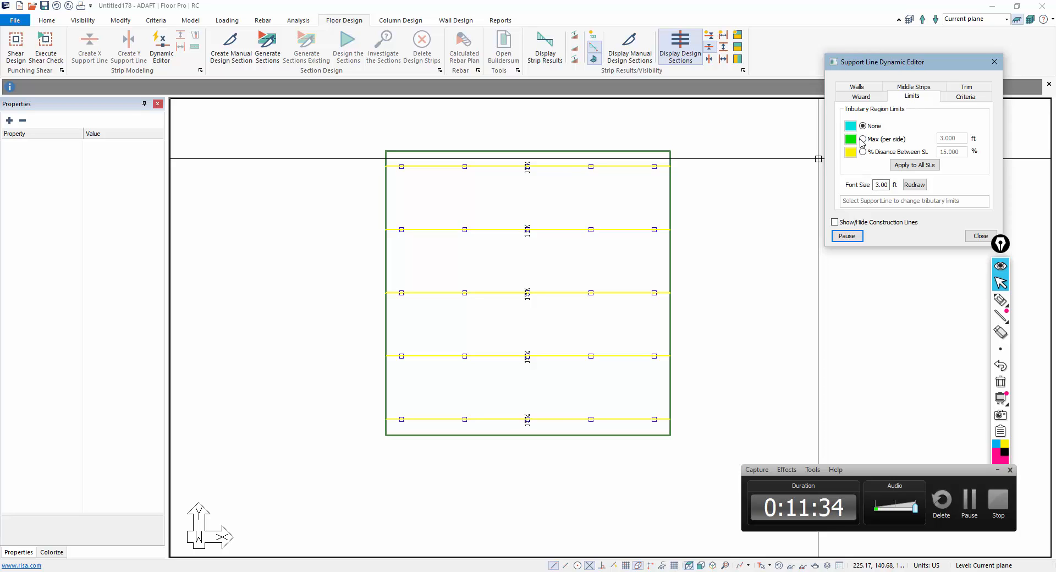
click(906, 165)
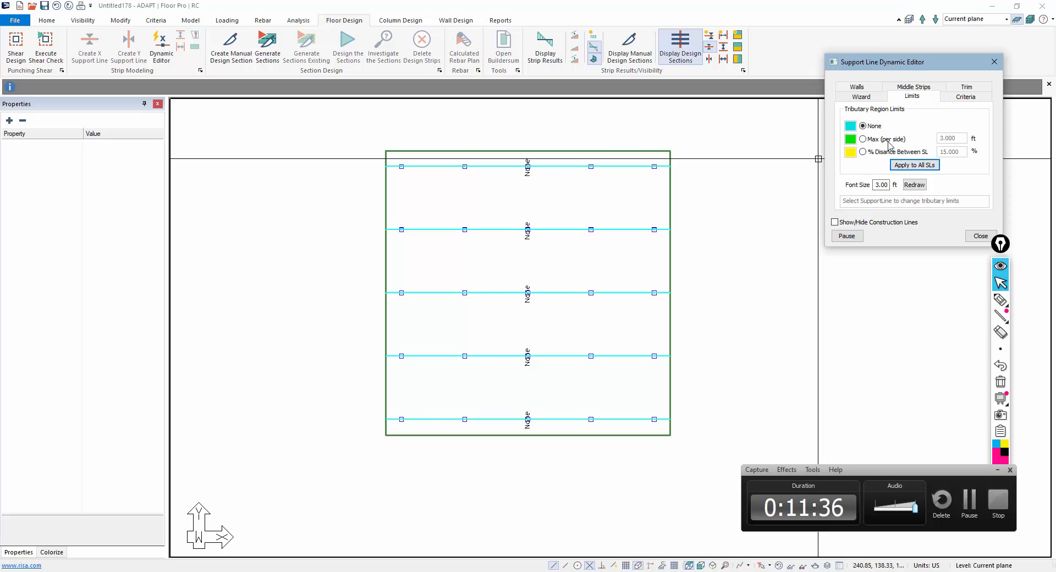
click(863, 140)
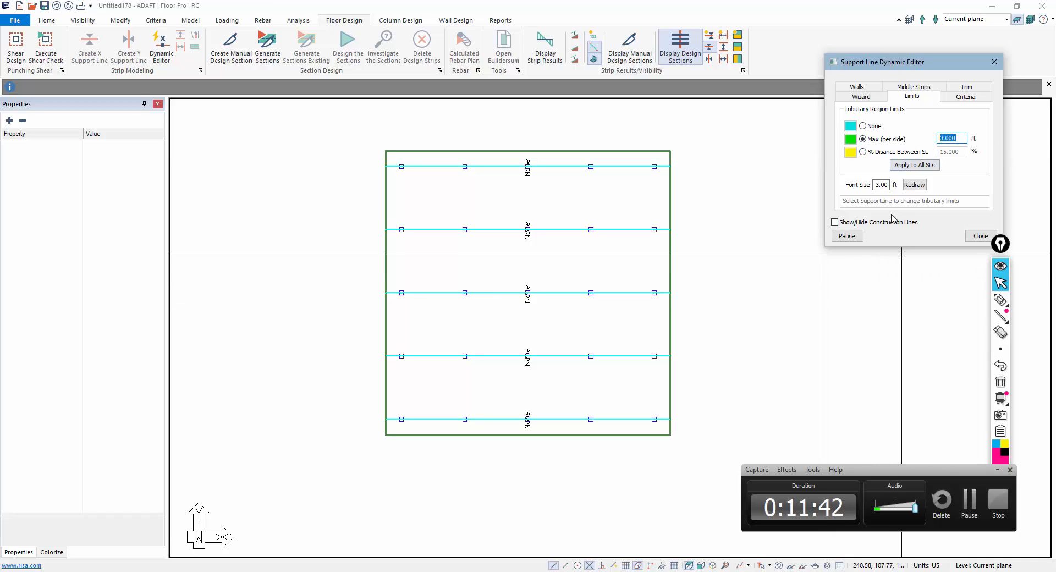
click(912, 88)
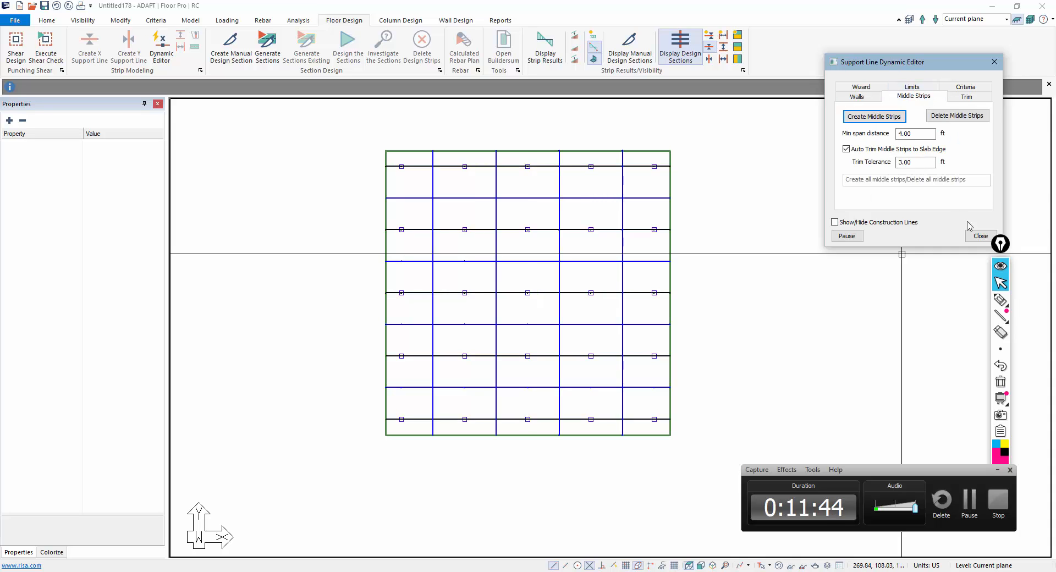
Close the dynamic editor, regenerate the design sections, and display only the X-direction support lines with their sections
click(980, 237)
click(270, 58)
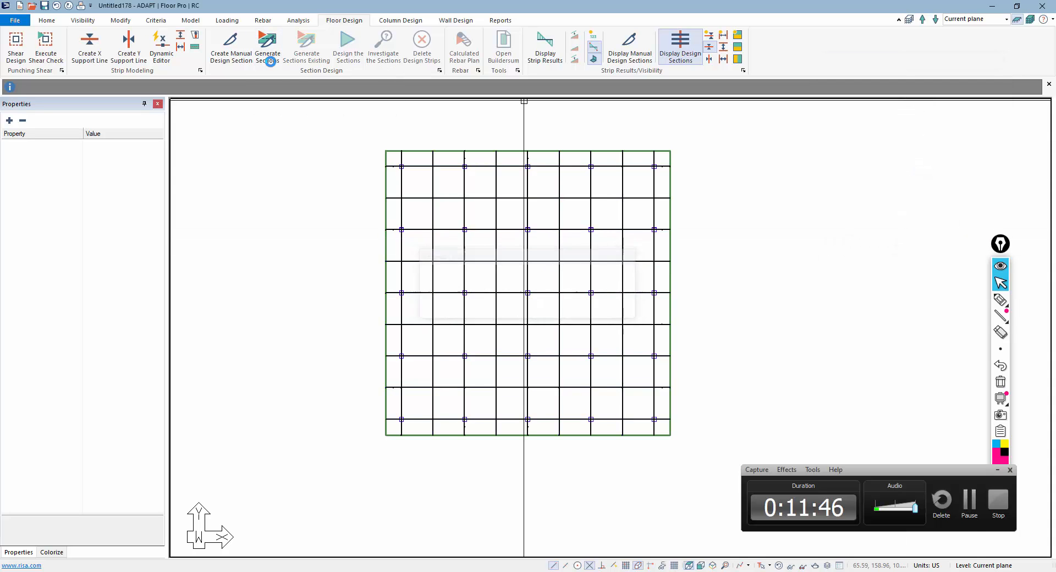
click(710, 47)
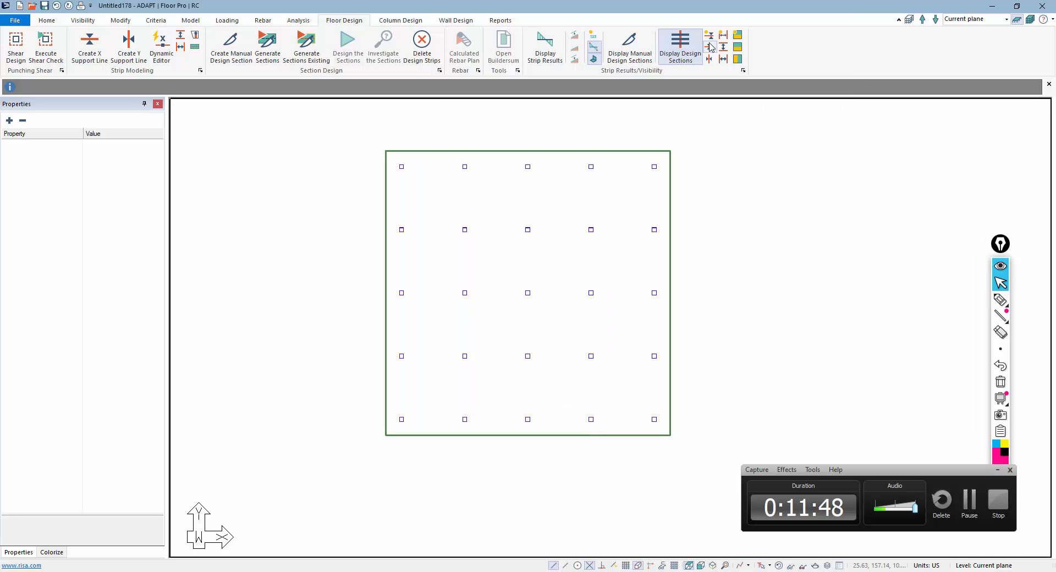
click(709, 46)
scroll(448, 184, up, 3)
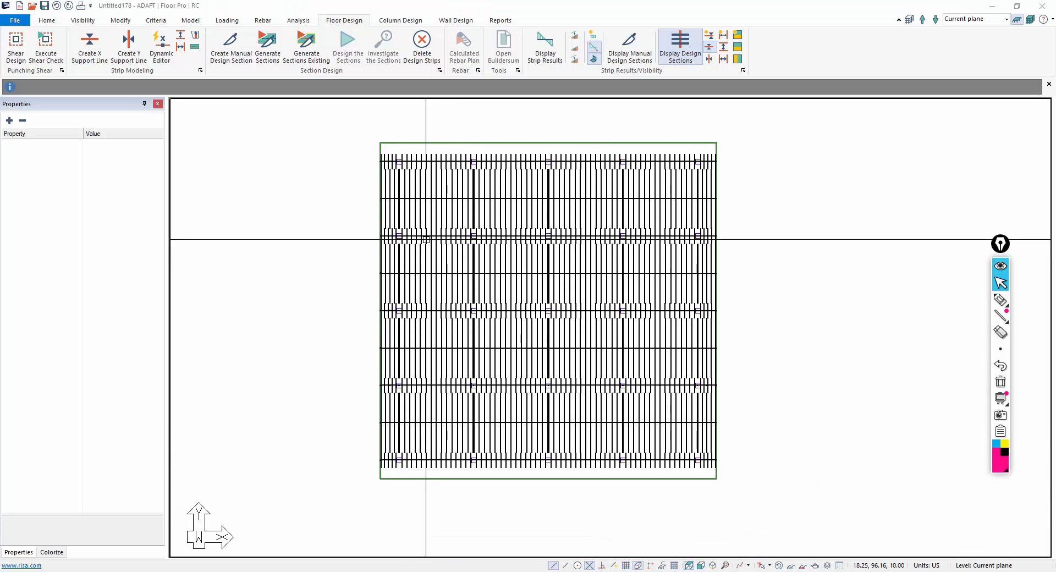
scroll(456, 242, up, 5)
scroll(464, 228, down, 4)
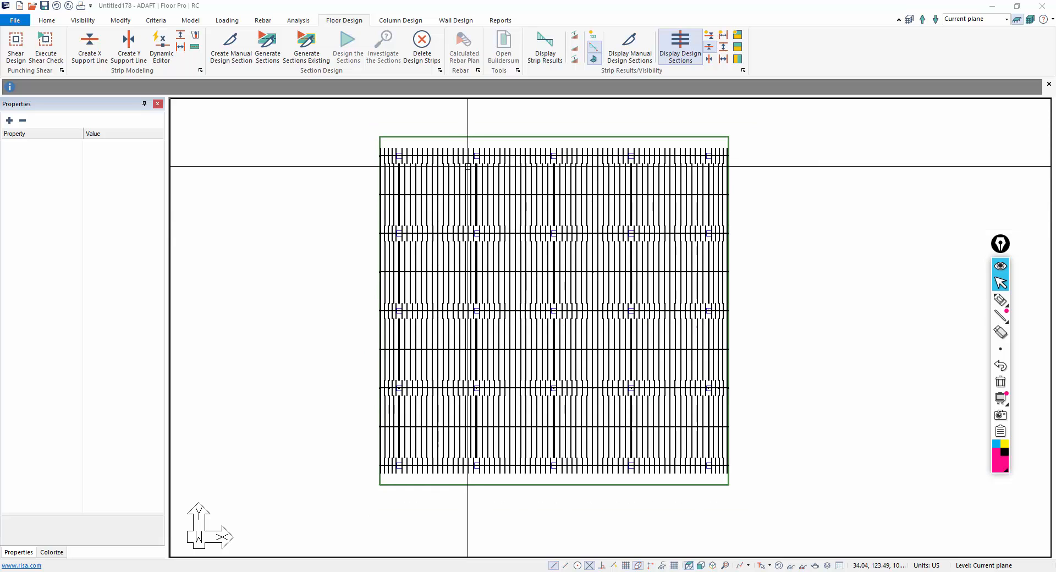
Highlight the uppermost middle strip, sketch pen marks at its limits and at the slab edge gap, and clear the markup
scroll(452, 163, up, 1)
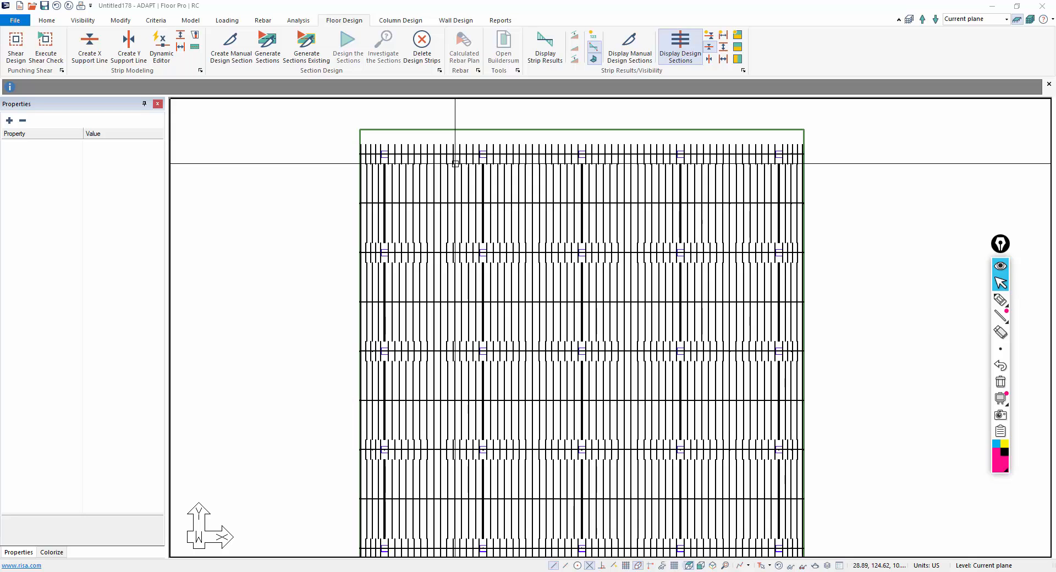
click(456, 182)
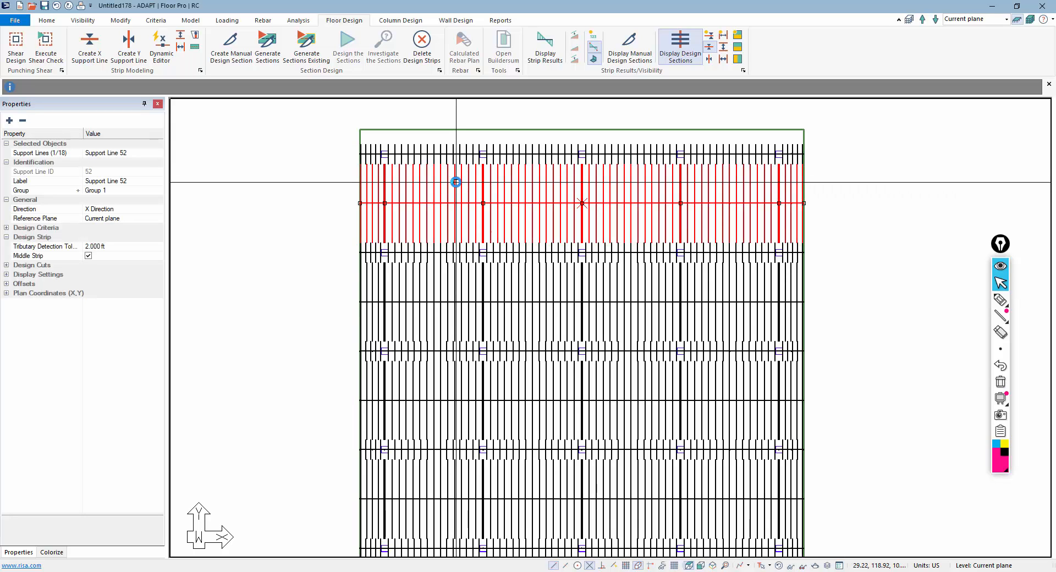
key(Escape)
click(1000, 300)
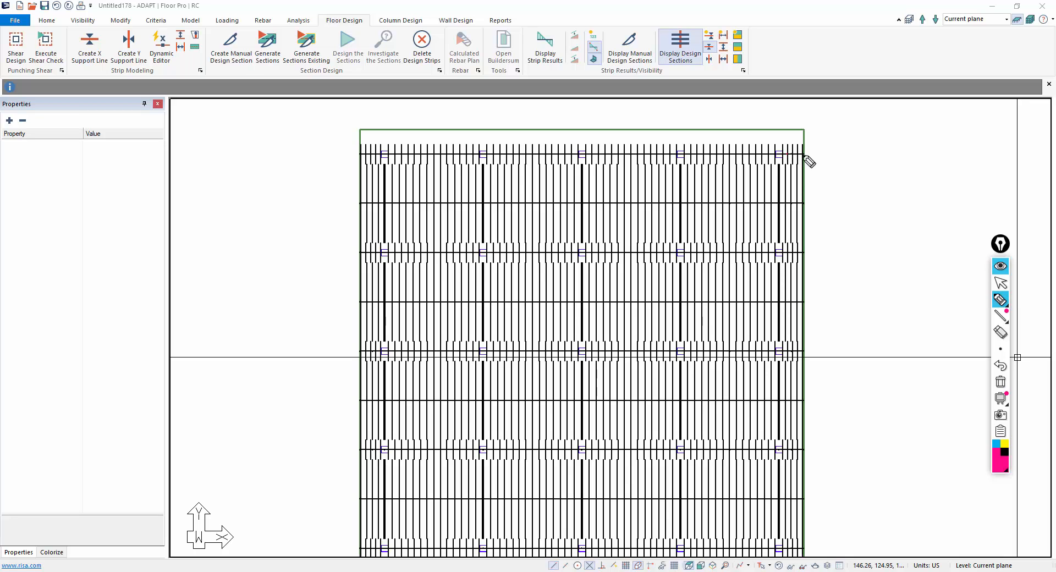
drag(805, 157, 757, 169)
drag(739, 233, 802, 234)
mouse_move(355, 145)
mouse_down()
mouse_move(400, 147)
mouse_move(395, 132)
mouse_move(446, 143)
mouse_up()
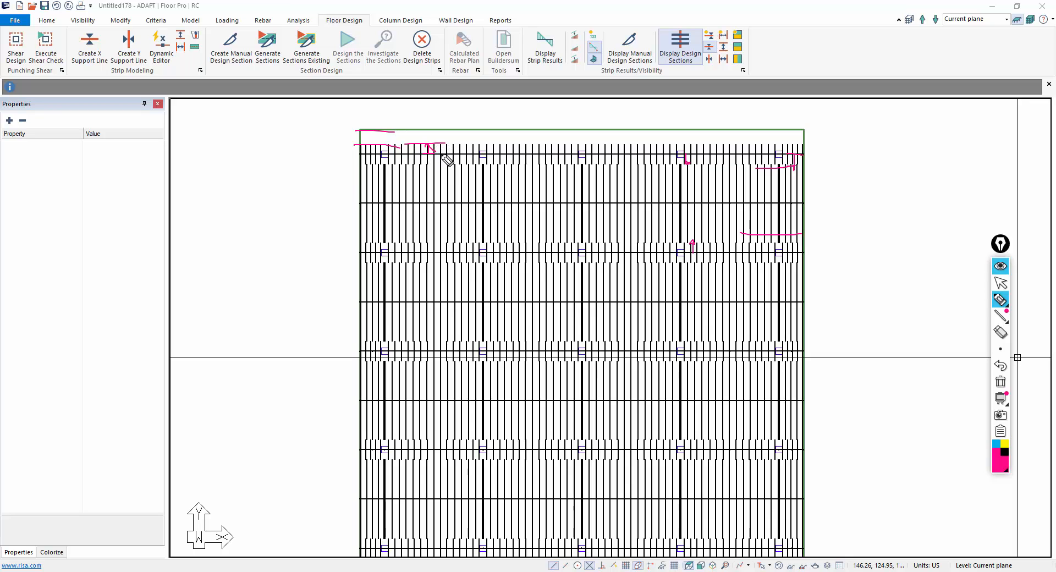
click(1001, 382)
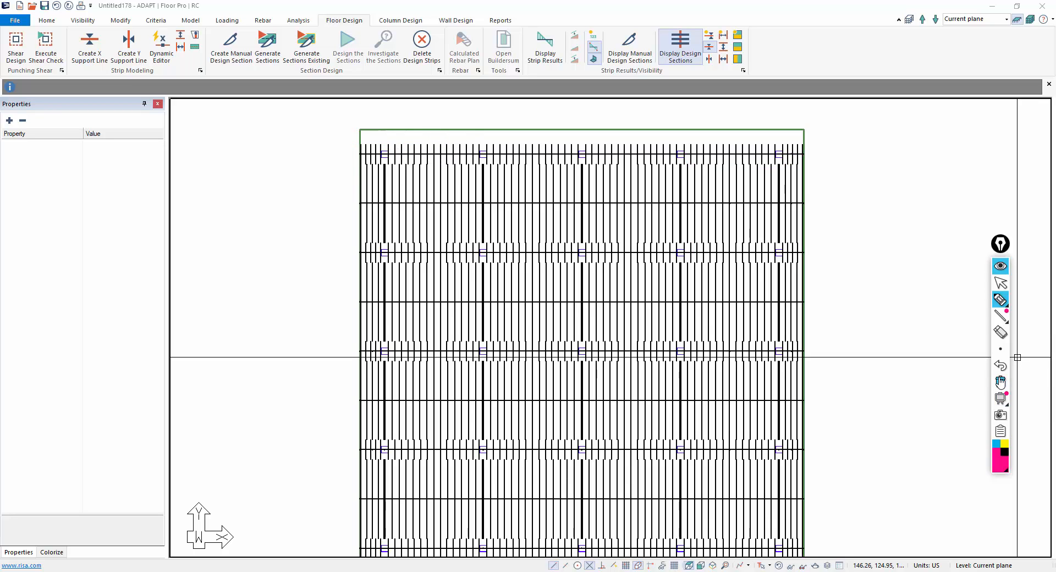
click(1000, 282)
scroll(589, 211, down, 1)
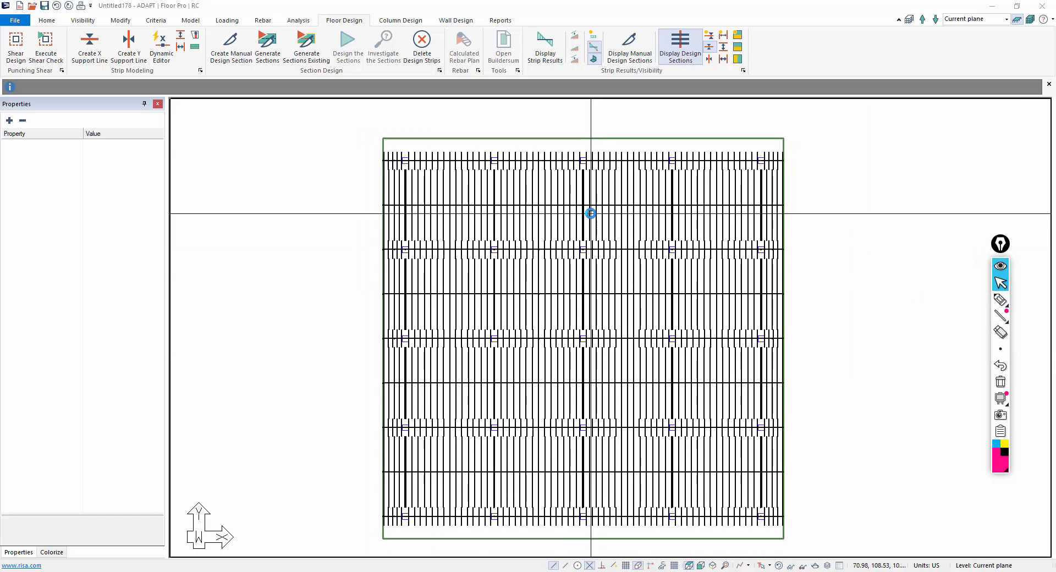
In the Support Line Dynamic Editor, set the criteria of the second through seventh X-direction support lines from the slab's upper edge to One-way
click(161, 44)
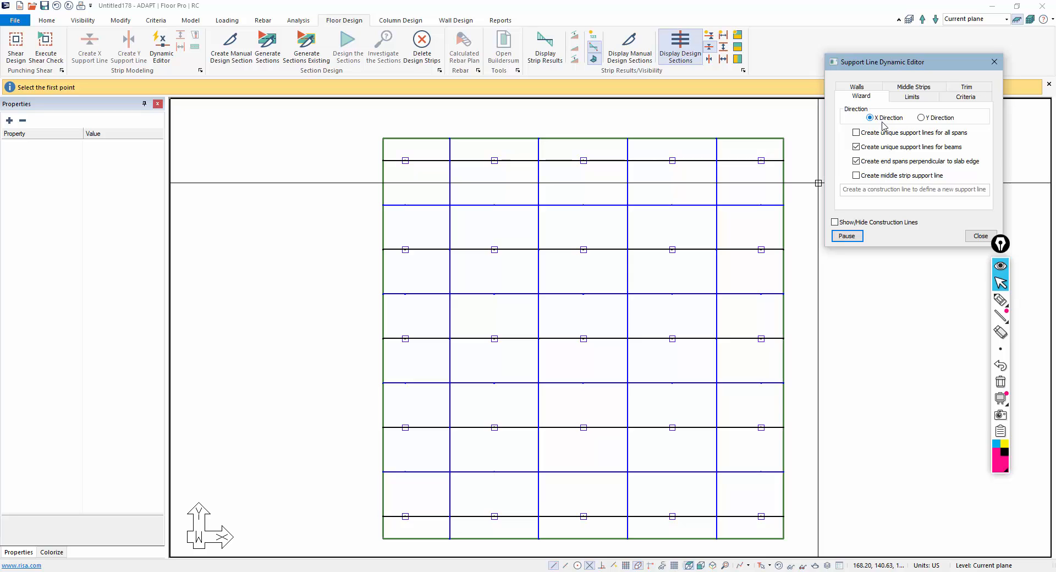
click(919, 98)
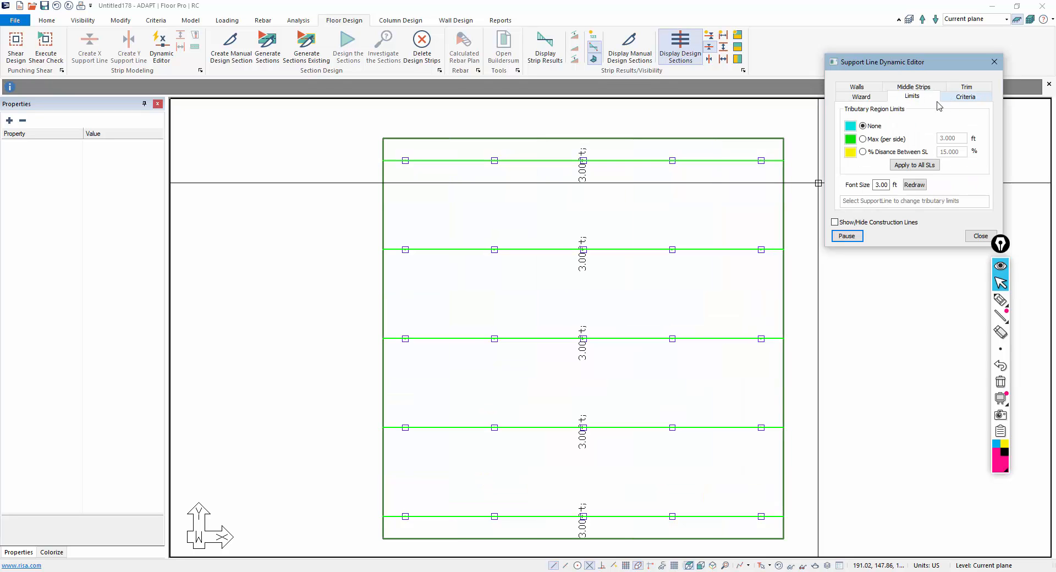
click(963, 97)
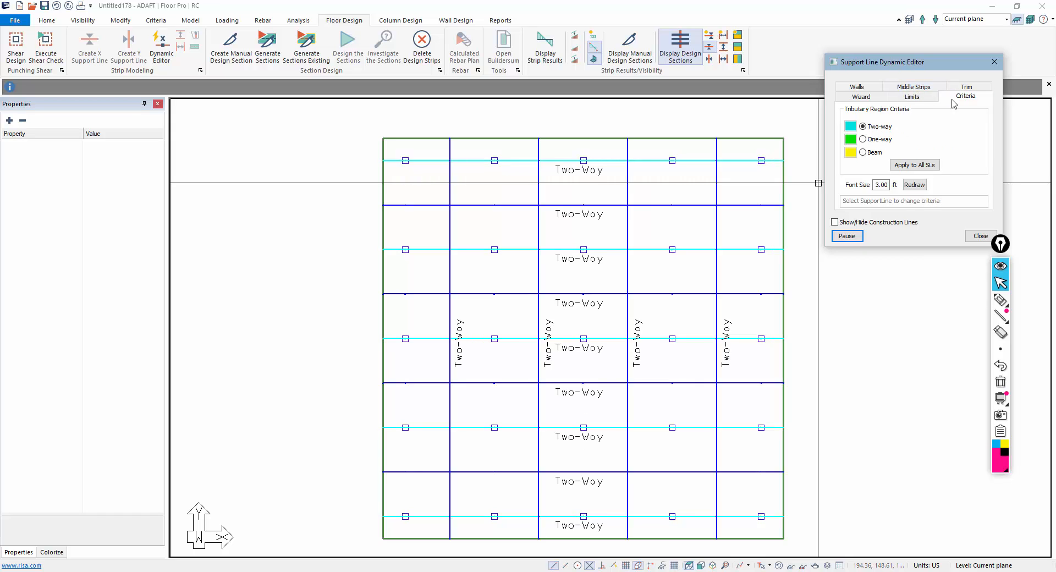
scroll(550, 161, down, 2)
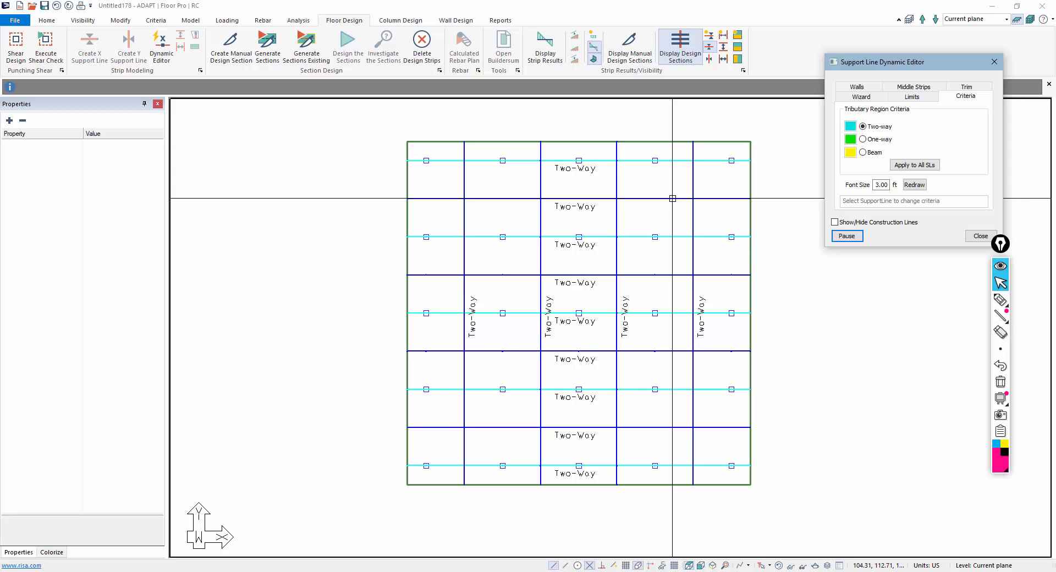
click(863, 140)
click(709, 196)
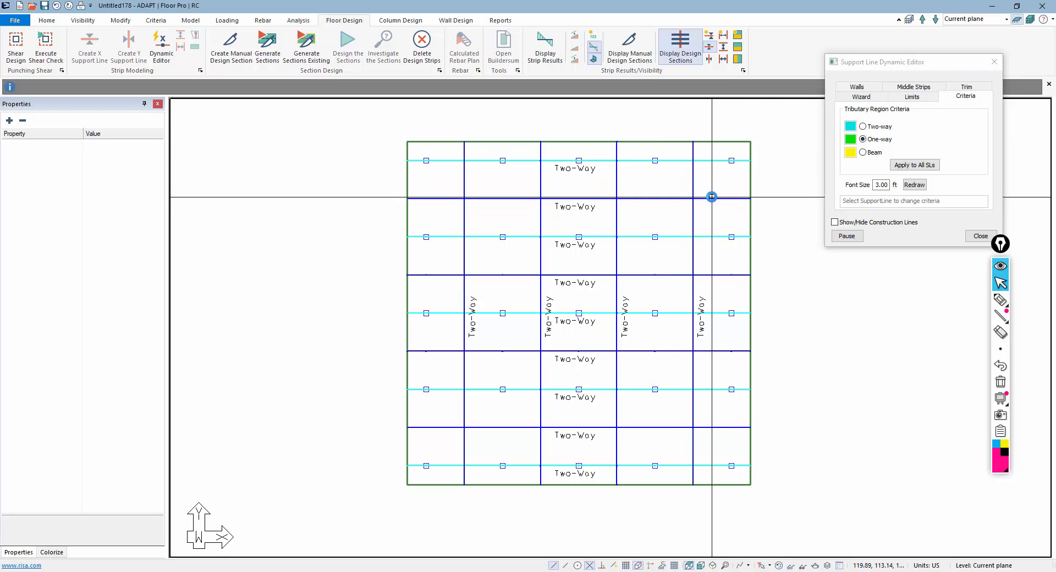
click(663, 276)
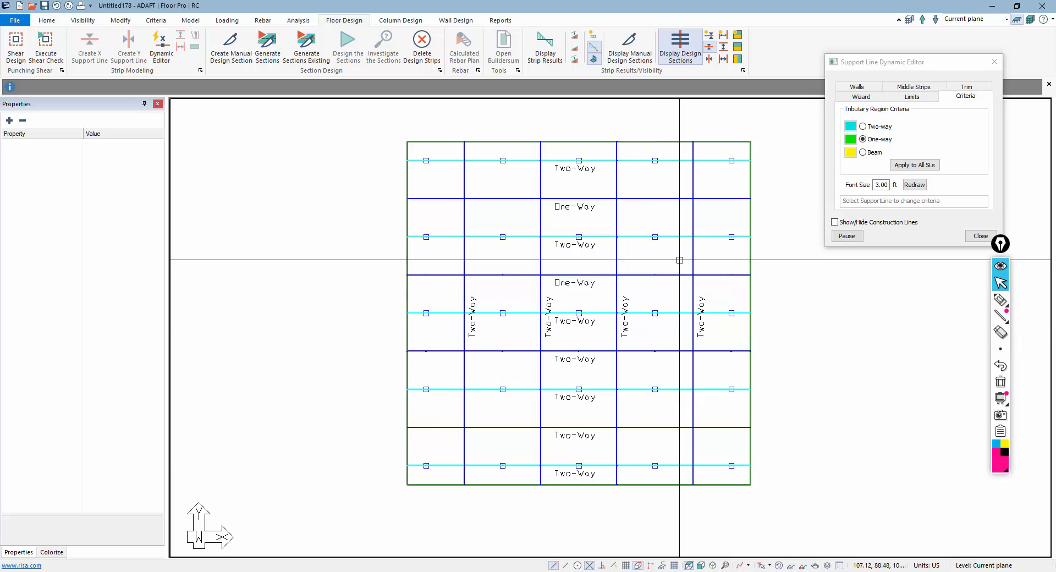
click(673, 236)
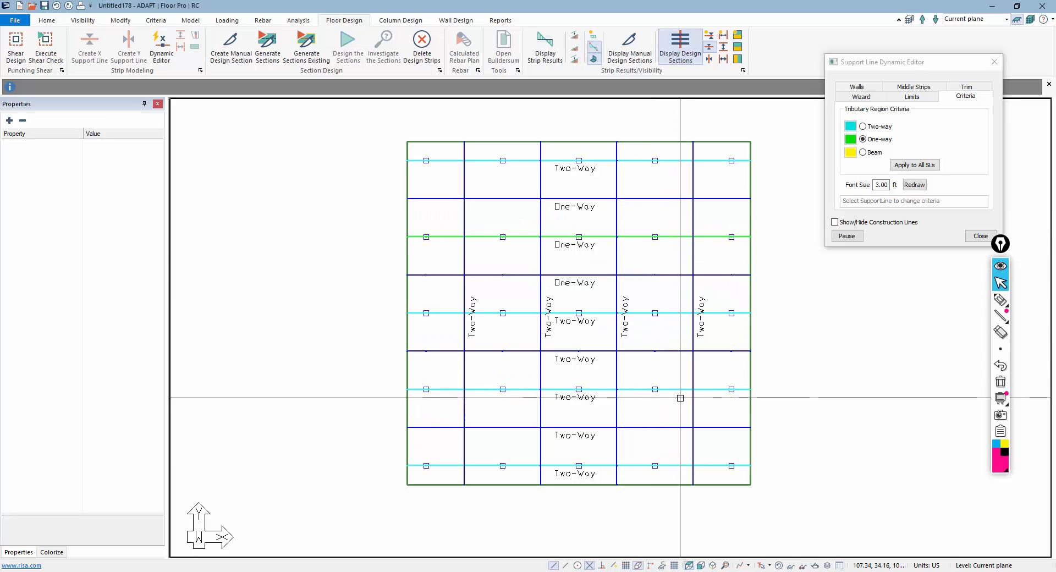
click(671, 390)
drag(675, 407, 670, 201)
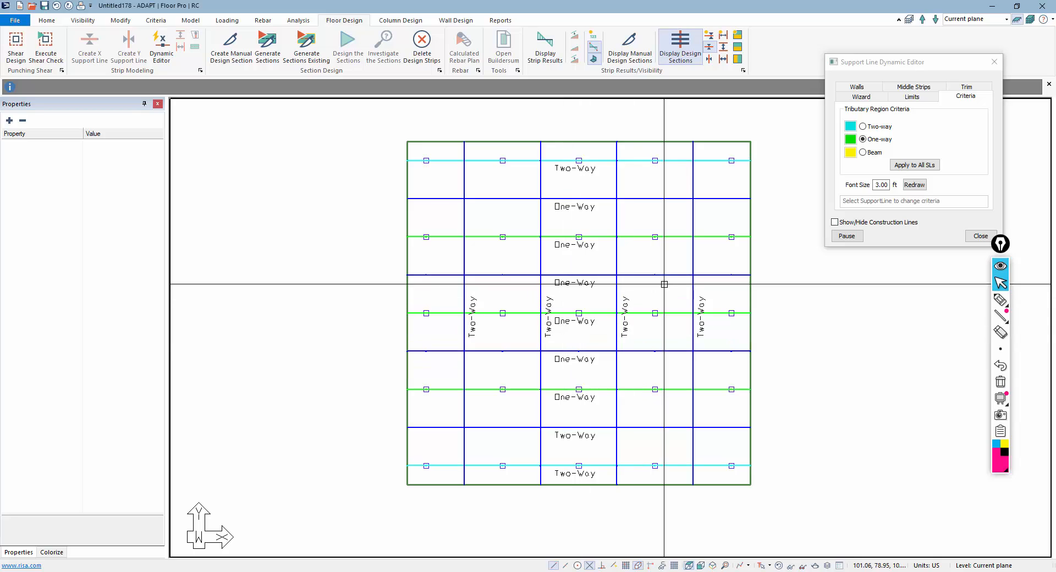
Open the editor's Trim mode, pause it, and move the uppermost X-direction support line's right end just inside the slab edge
click(966, 88)
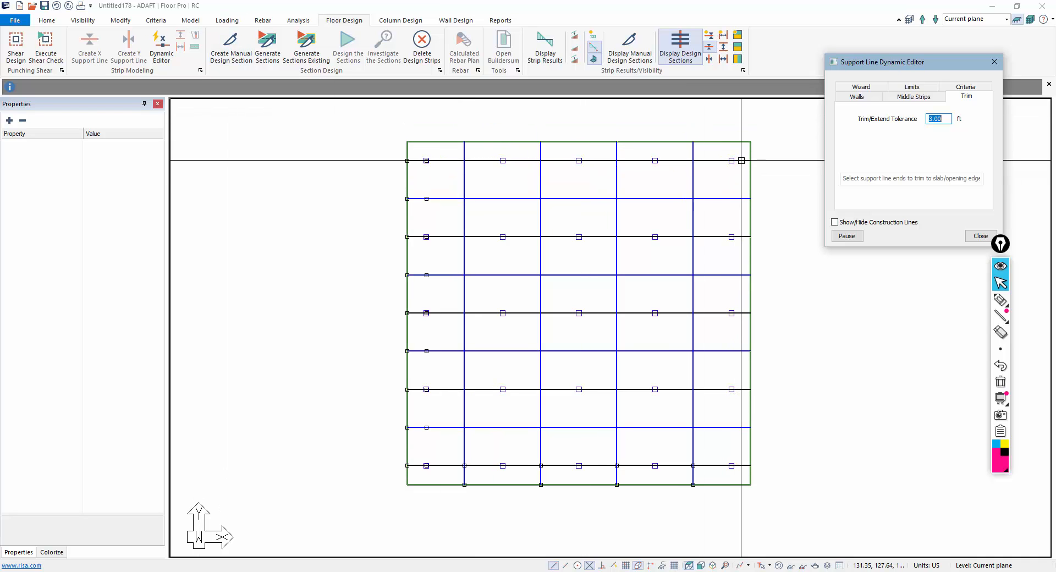
scroll(741, 160, down, 2)
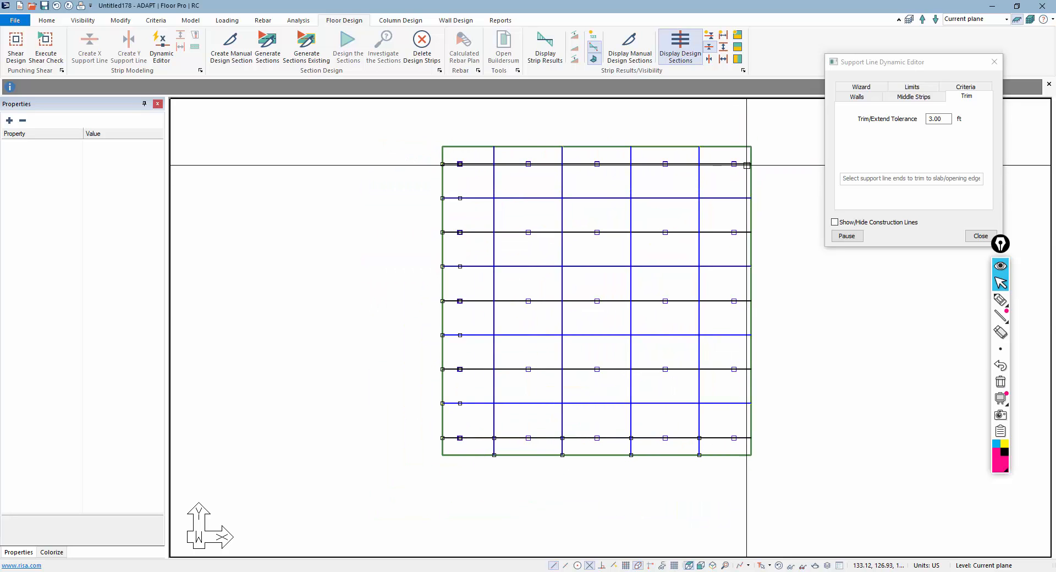
scroll(746, 164, up, 2)
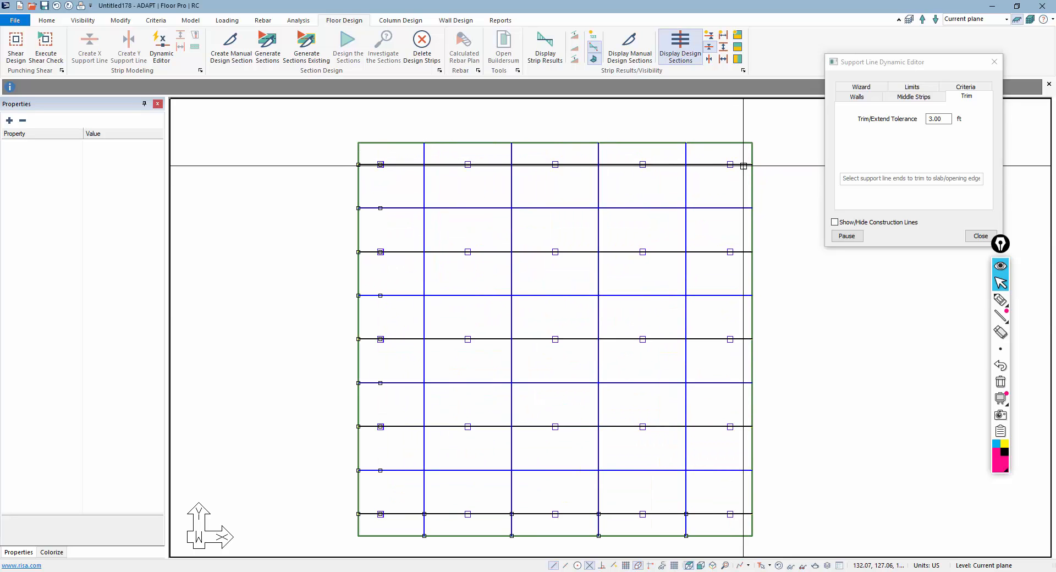
click(847, 235)
click(746, 165)
scroll(746, 165, up, 3)
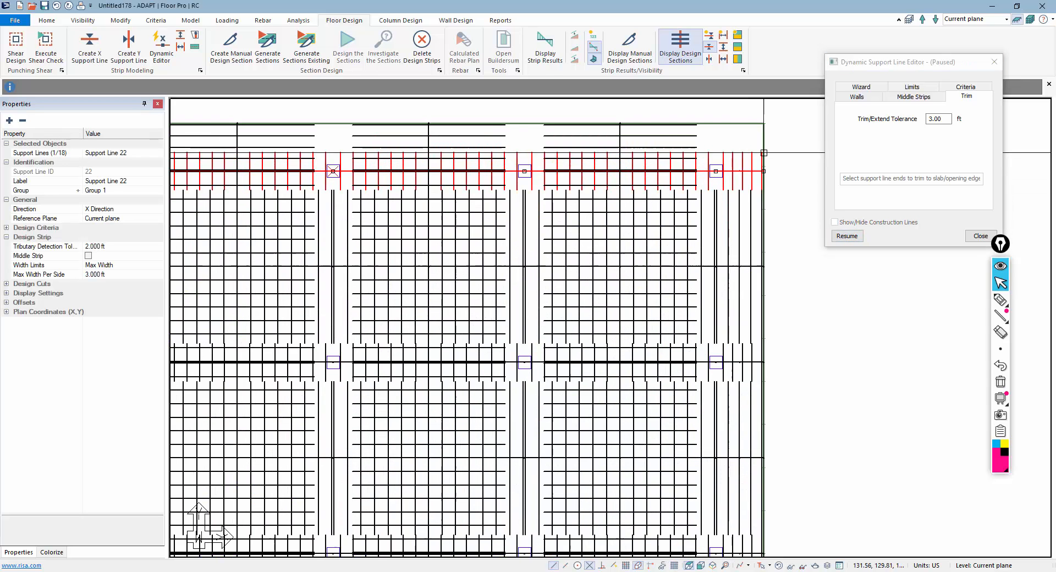
click(751, 165)
click(747, 166)
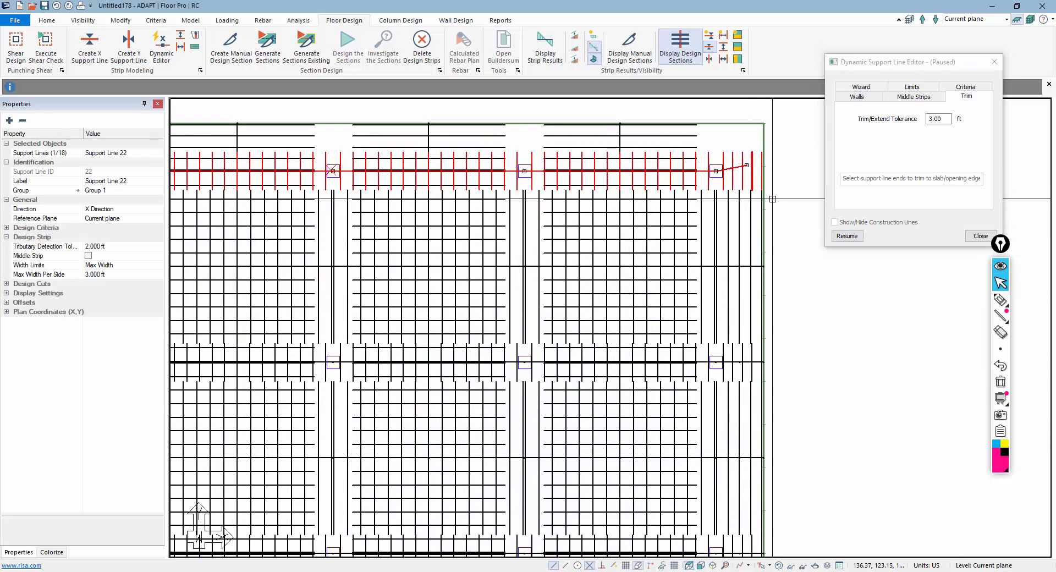
Resume the dynamic editor in Trim mode to bring the displaced support line end back to the slab edge
scroll(738, 188, down, 2)
scroll(738, 187, down, 2)
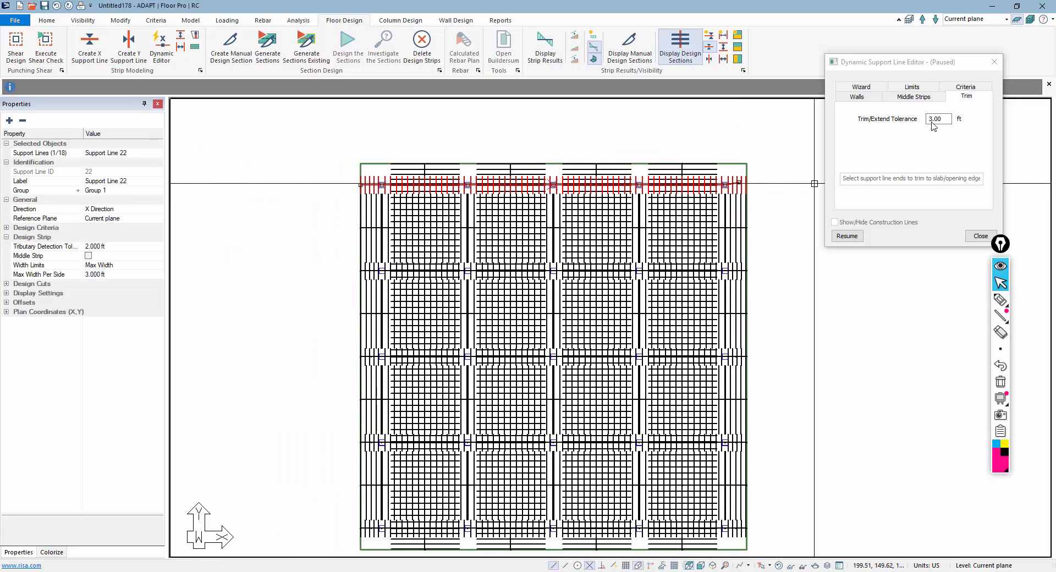
click(847, 235)
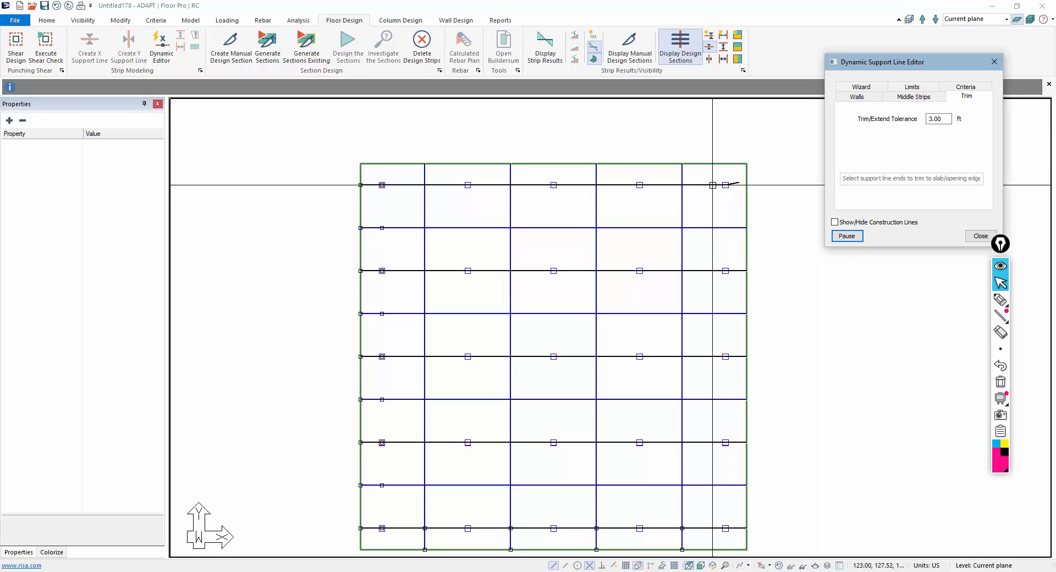
scroll(726, 186, up, 1)
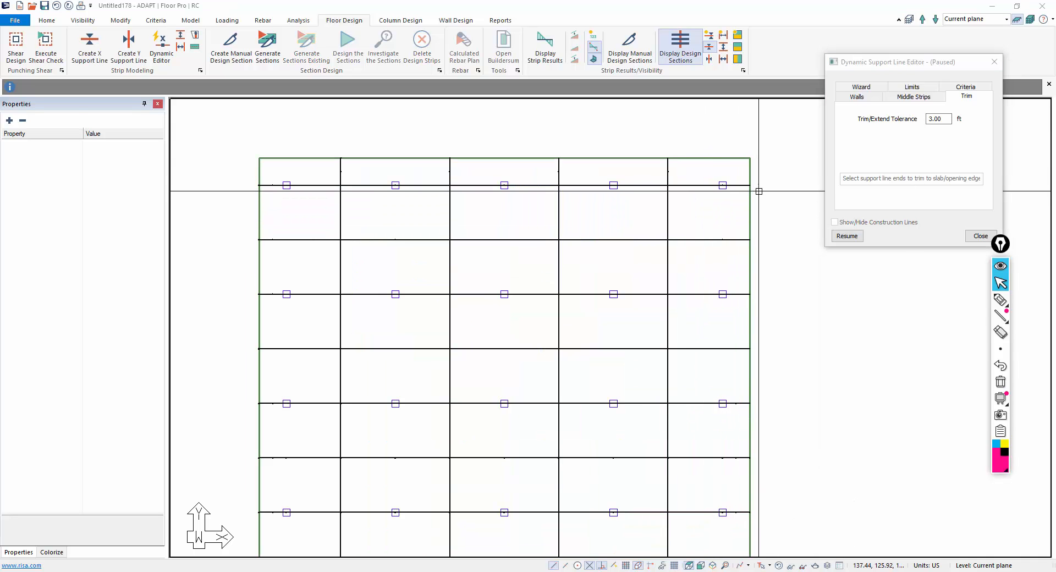